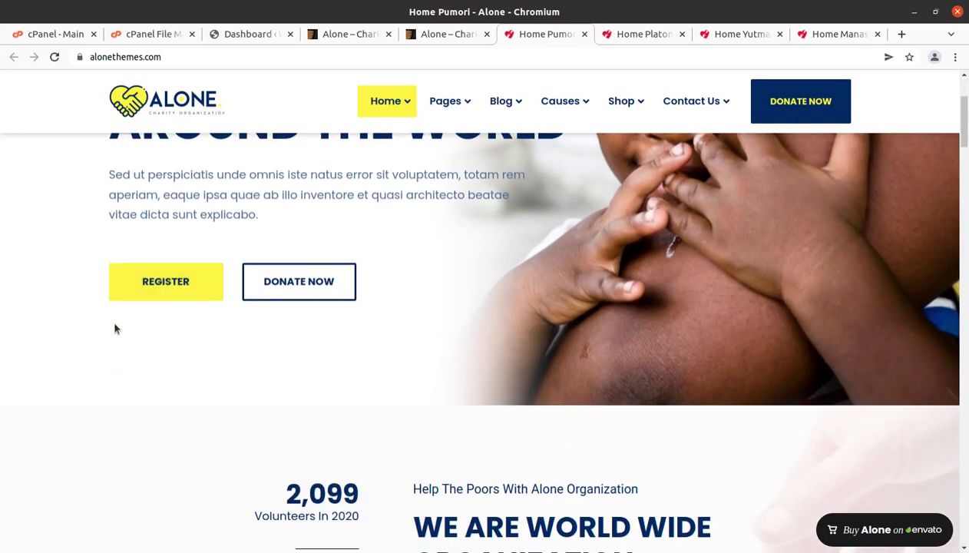
Look through the Home Pumori demo's hero banner and its organization statistics section
scroll(265, 249, down, 4)
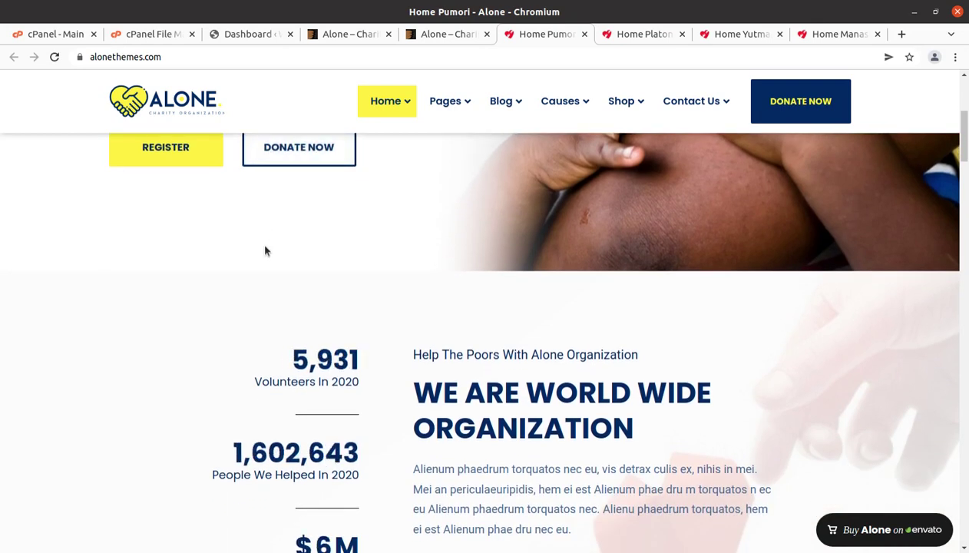
scroll(265, 251, down, 1)
scroll(264, 251, down, 3)
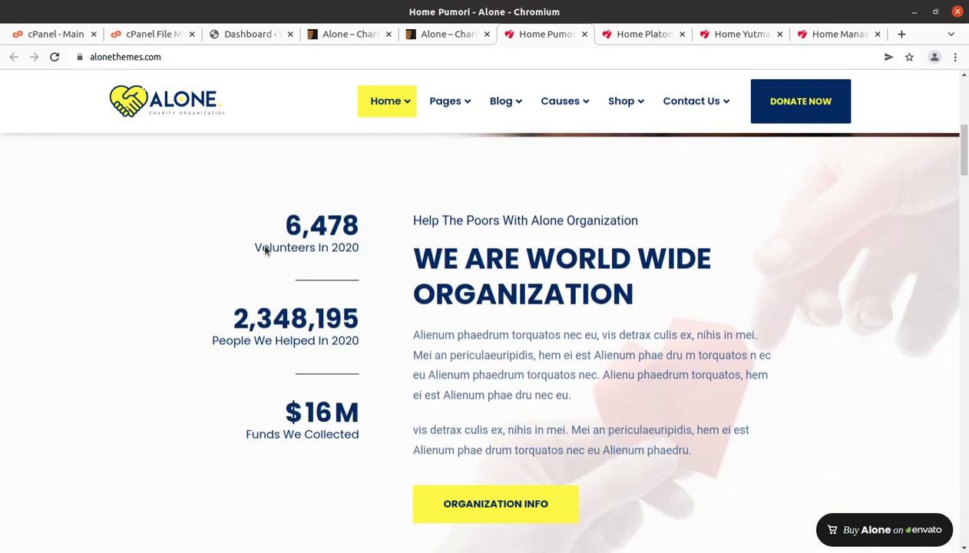
scroll(116, 264, up, 7)
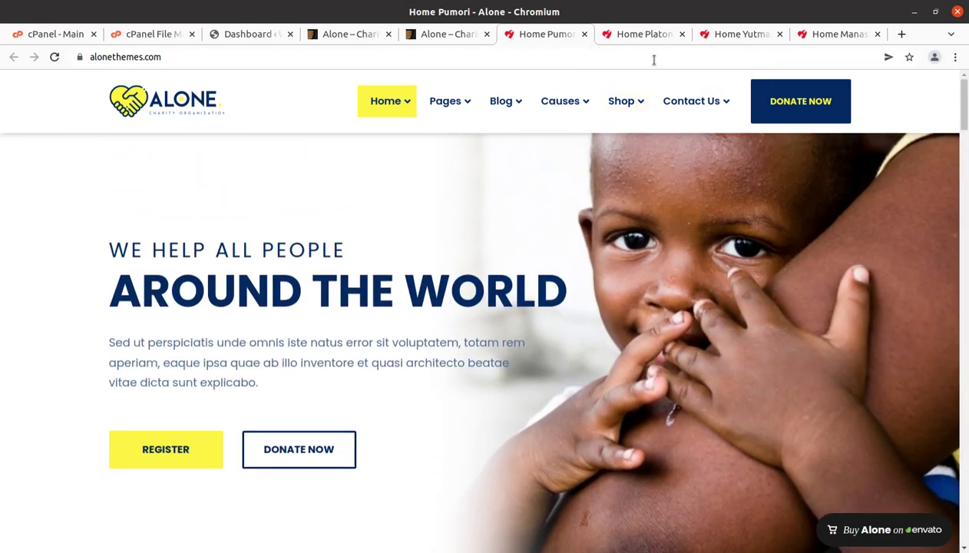
View the Home Platons demo's hero section and the Home Yutmaru demo's banner and donation form
click(641, 36)
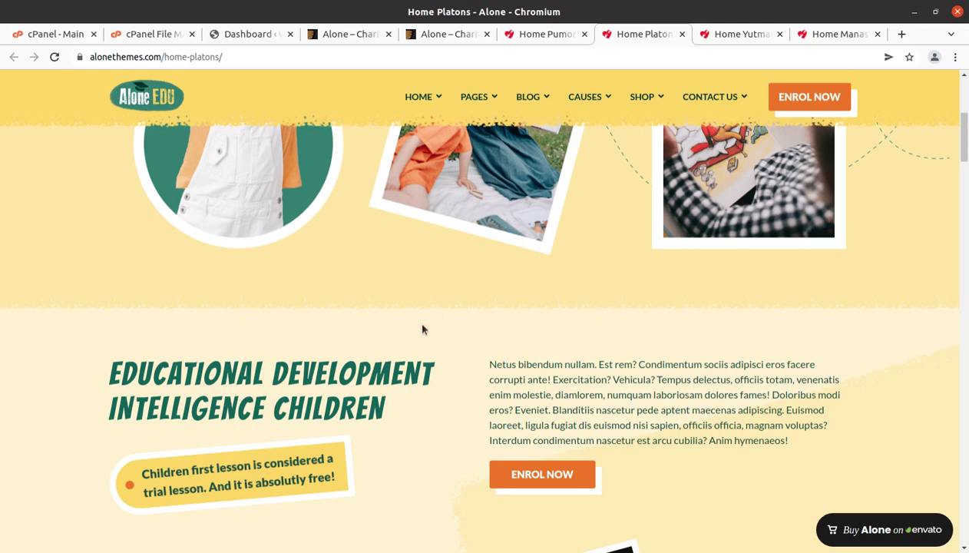
scroll(421, 322, up, 5)
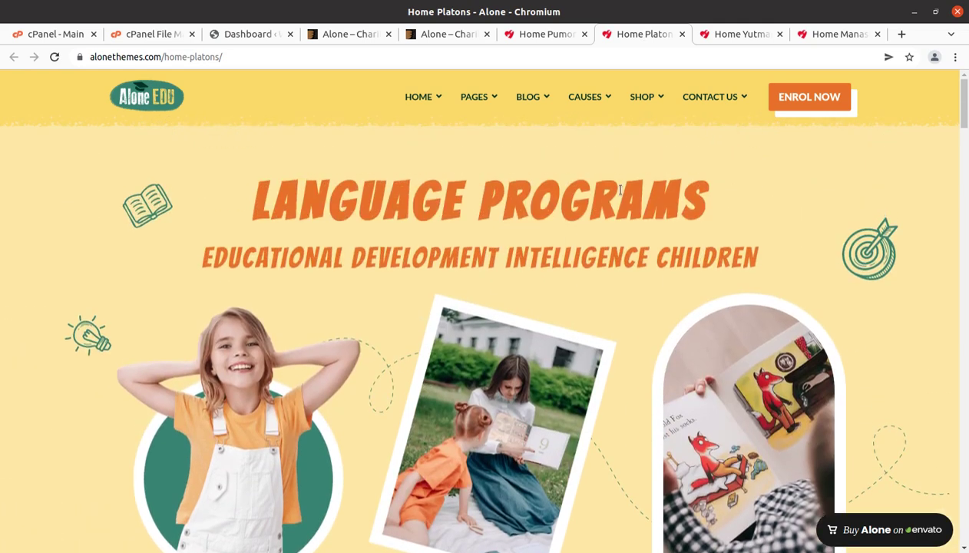
click(722, 36)
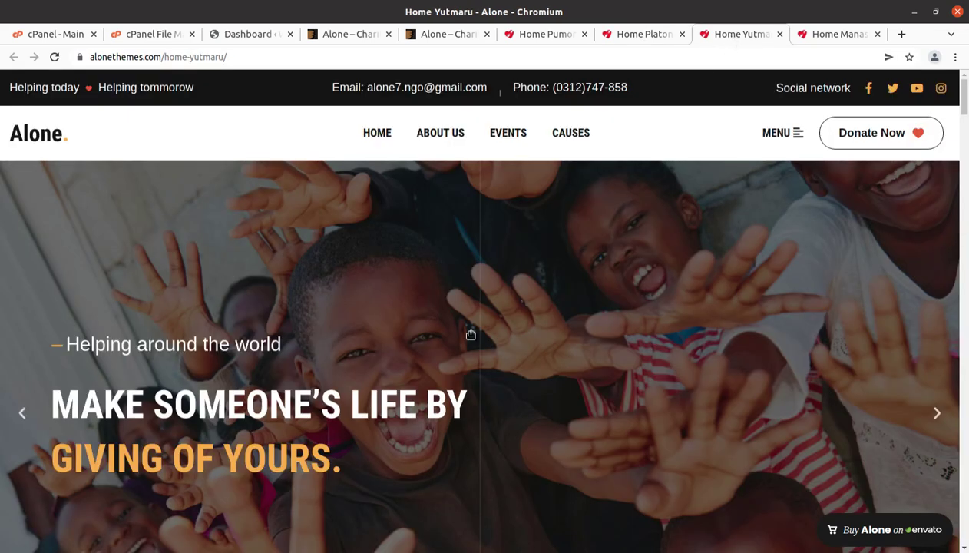
scroll(470, 336, down, 5)
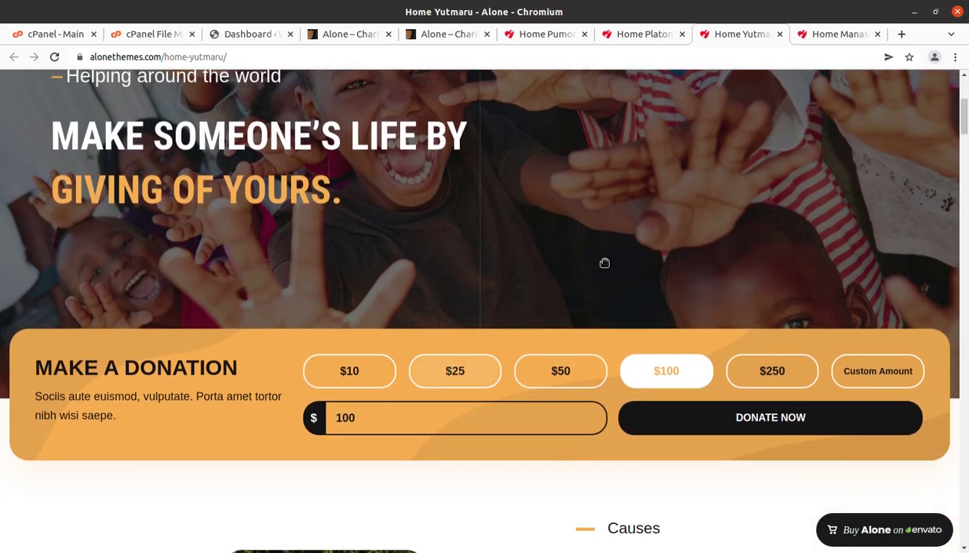
Look over the Home Manaslu church demo from its hero banner to the upcoming events section
click(822, 36)
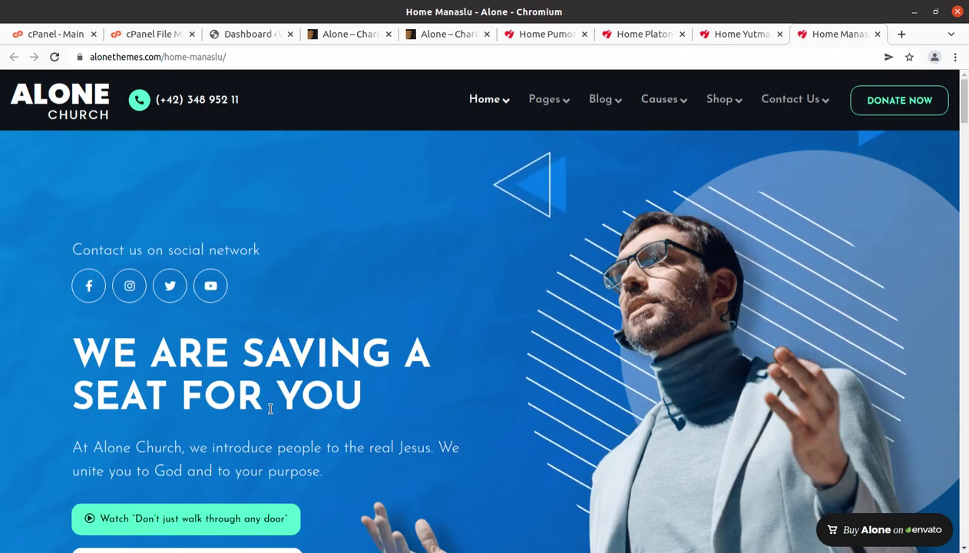
scroll(479, 339, down, 5)
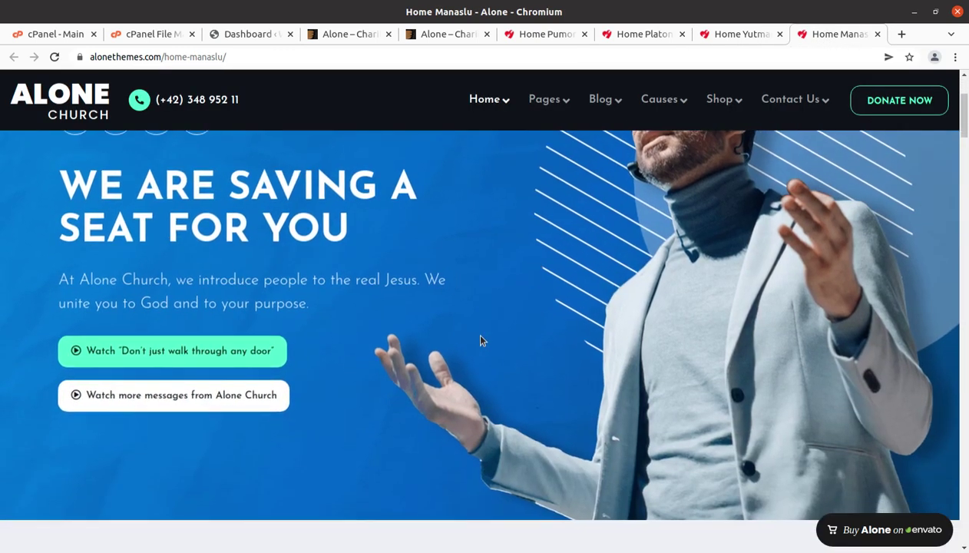
scroll(479, 339, down, 5)
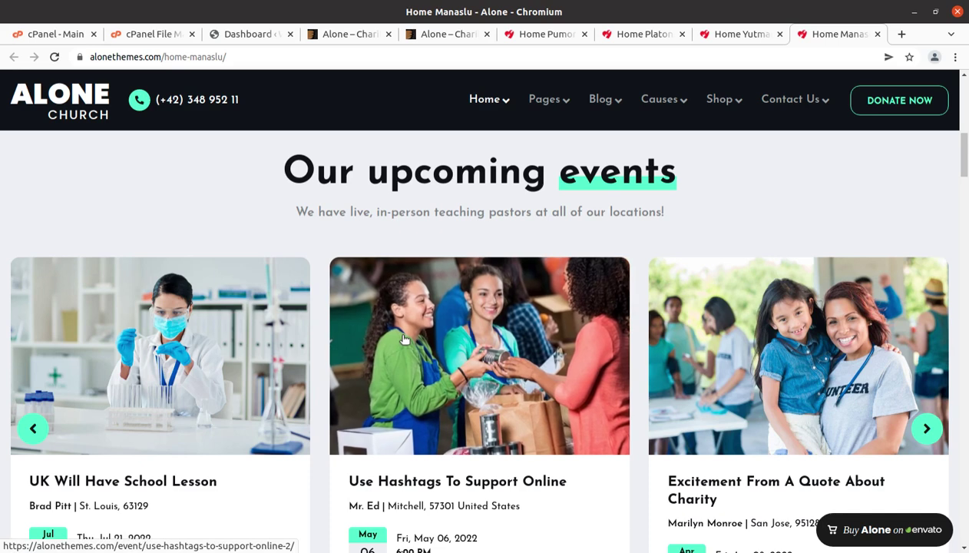
Review the Alone theme's ThemeForest preview page, from the demo gallery up to its introductory banner
click(446, 34)
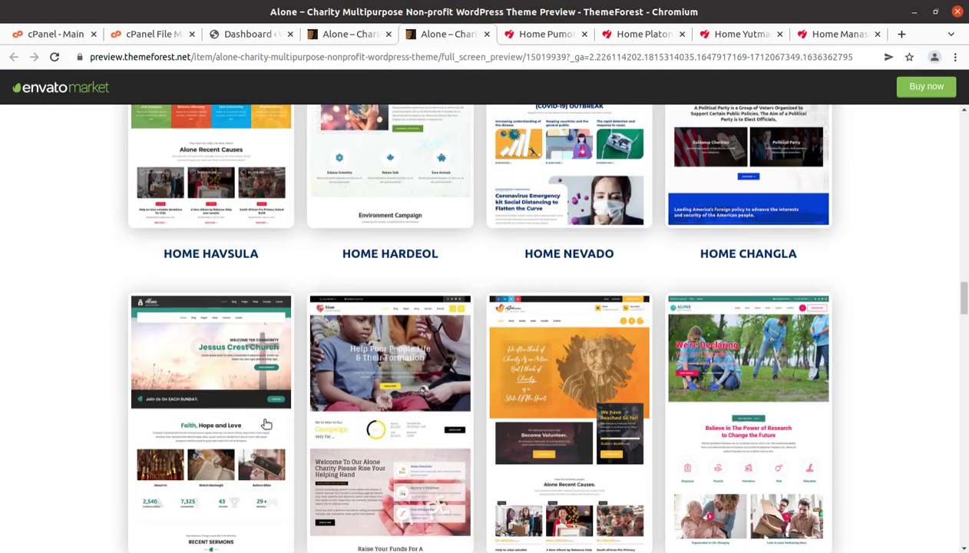
scroll(284, 427, up, 8)
scroll(284, 428, up, 12)
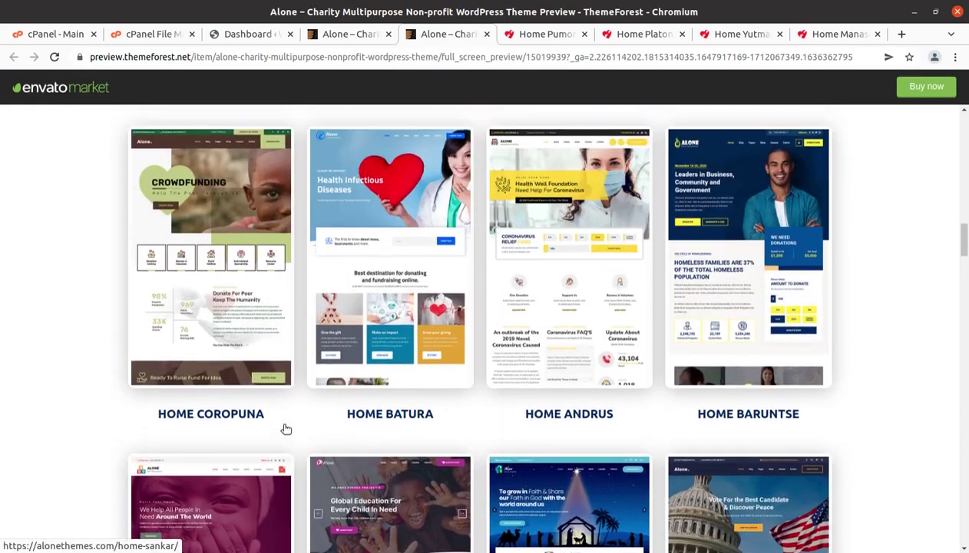
scroll(286, 427, up, 2)
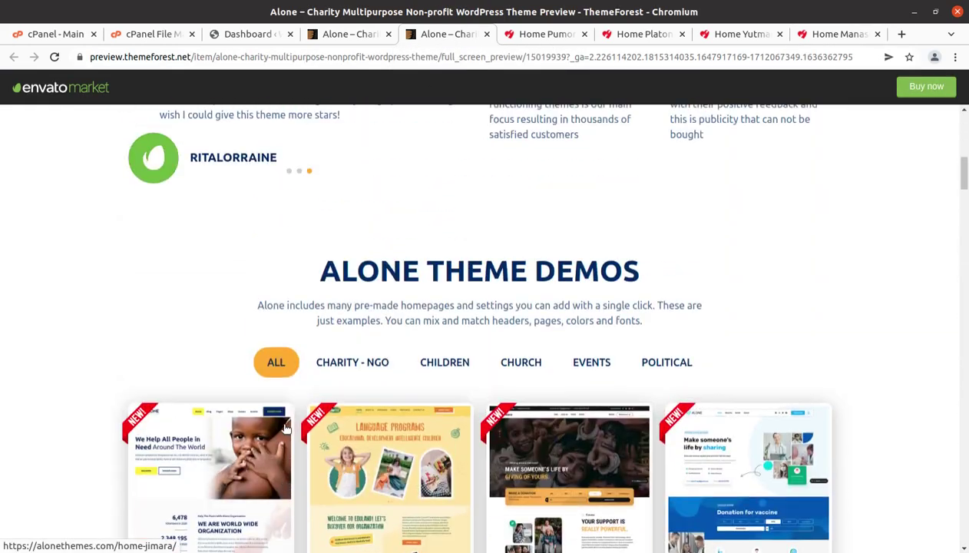
scroll(286, 428, up, 1)
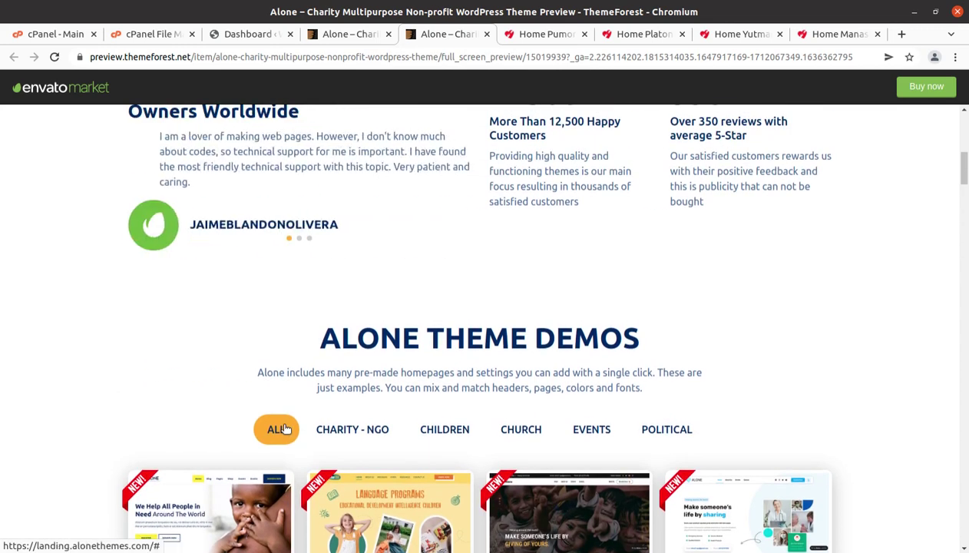
scroll(286, 428, up, 2)
scroll(284, 429, up, 1)
scroll(297, 499, up, 2)
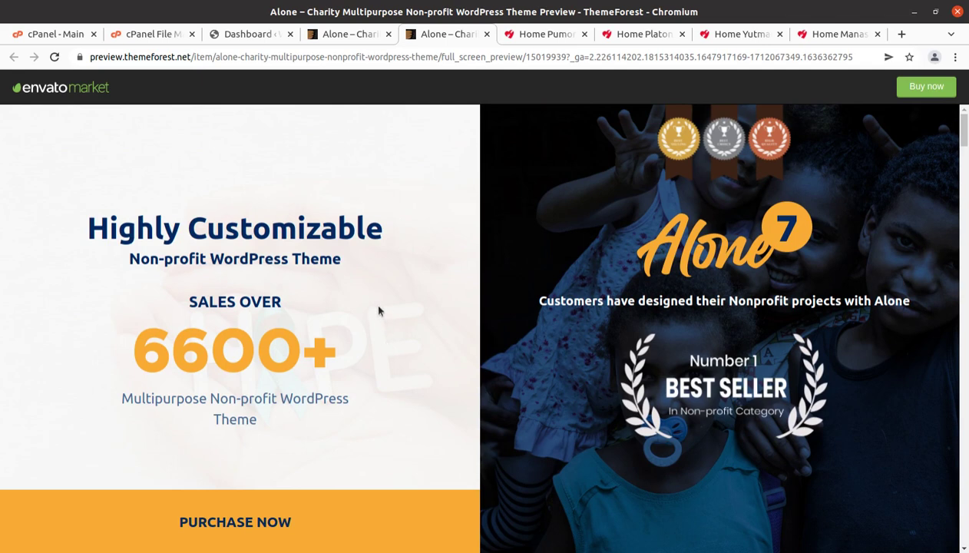
Examine the Alone theme's ThemeForest item page, highlighting its title and the author name Bearsthemes
click(350, 34)
scroll(245, 392, up, 4)
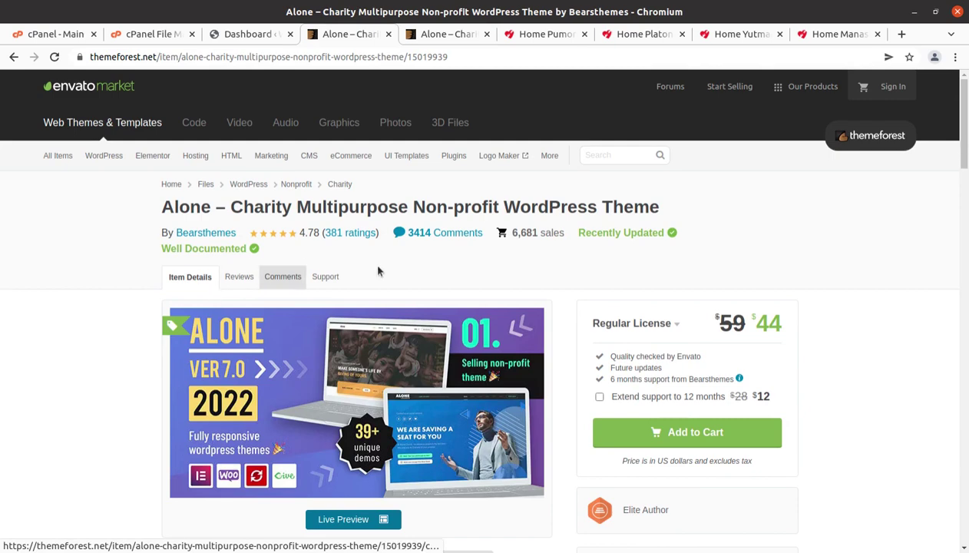
scroll(778, 283, down, 4)
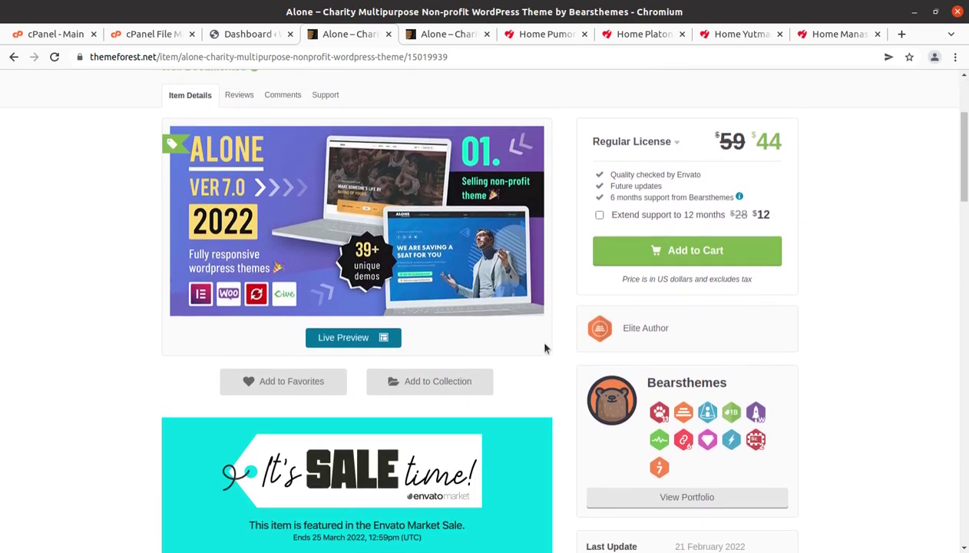
scroll(544, 348, up, 3)
drag(133, 175, 664, 185)
scroll(768, 391, down, 3)
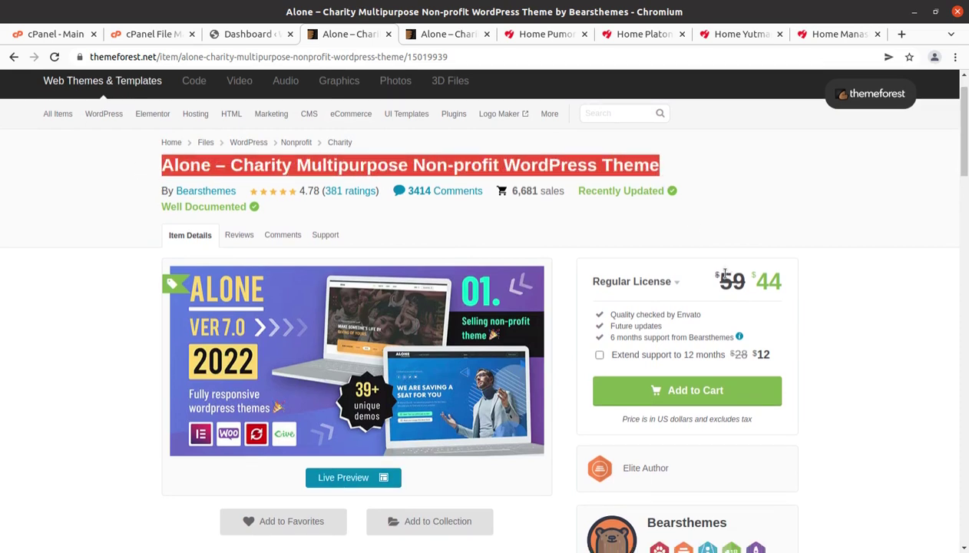
drag(737, 399, 648, 397)
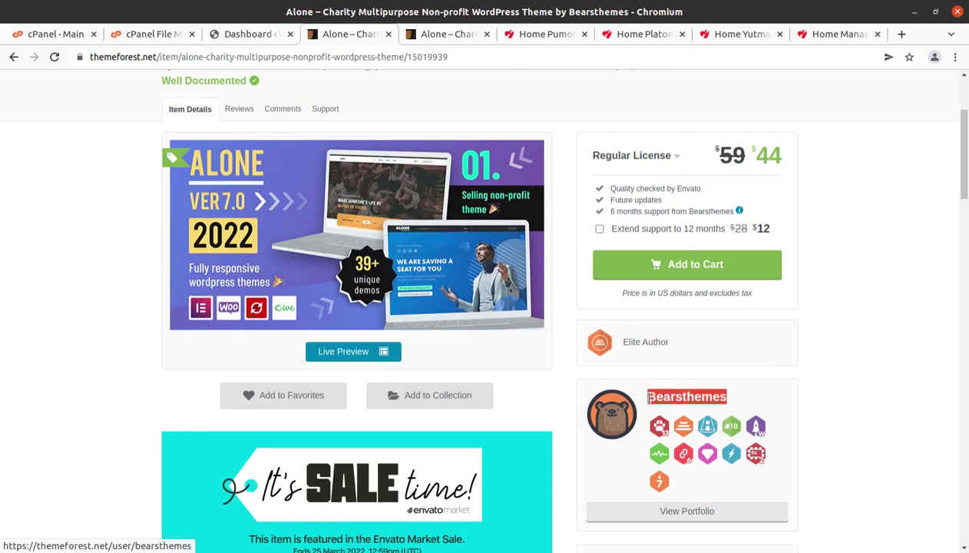
click(665, 347)
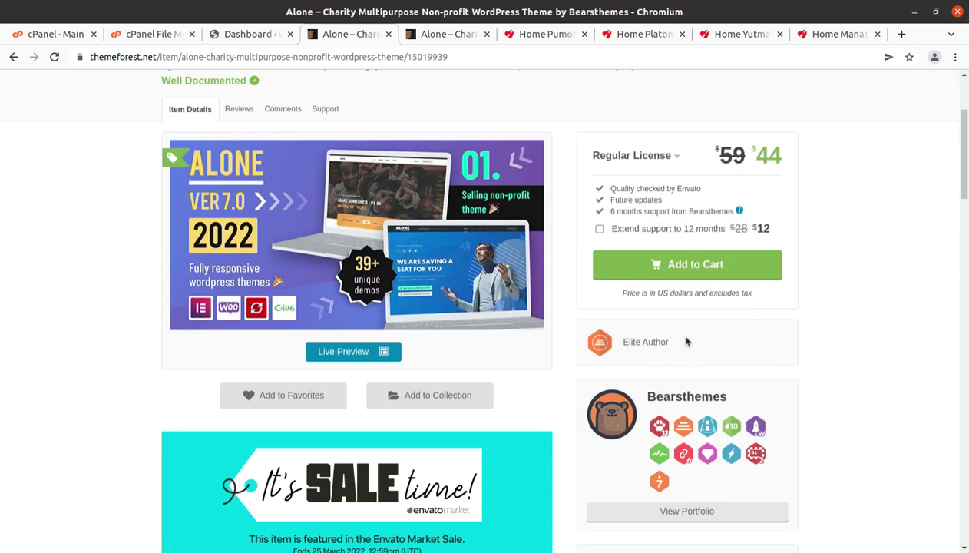
Highlight the theme's published date and last update date in the item details
scroll(685, 342, down, 5)
drag(755, 347, 665, 349)
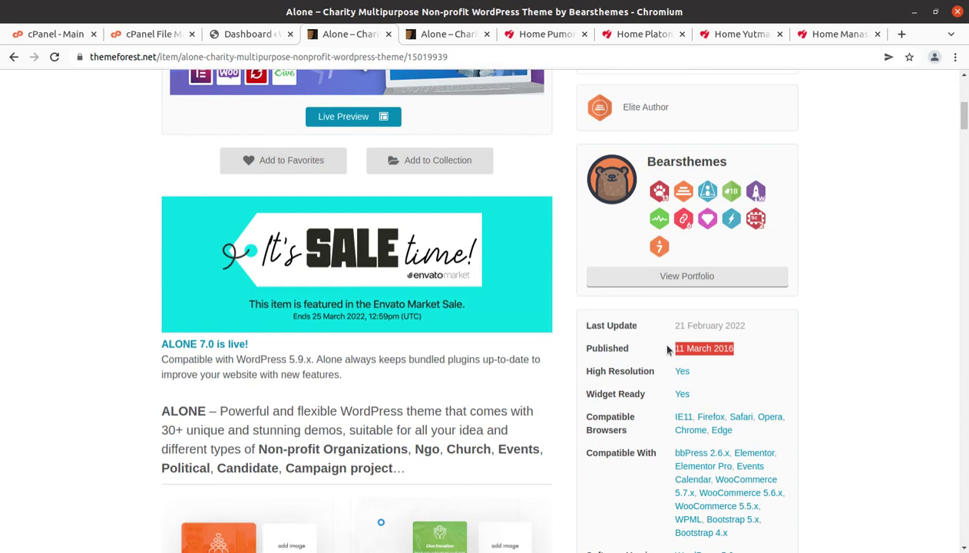
drag(758, 326, 675, 326)
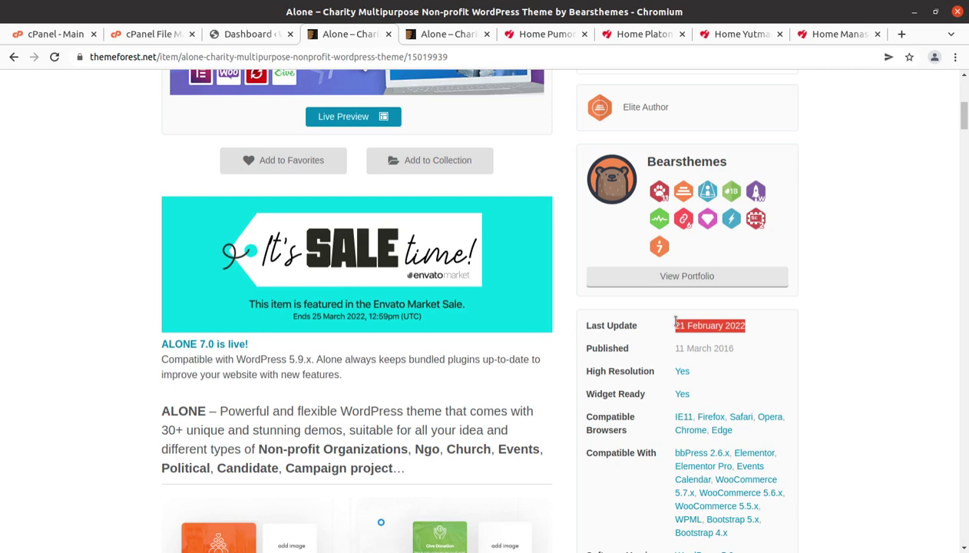
Read through the theme's compatibility details, description, homepage showcase and feature list on the item page
scroll(509, 496, down, 5)
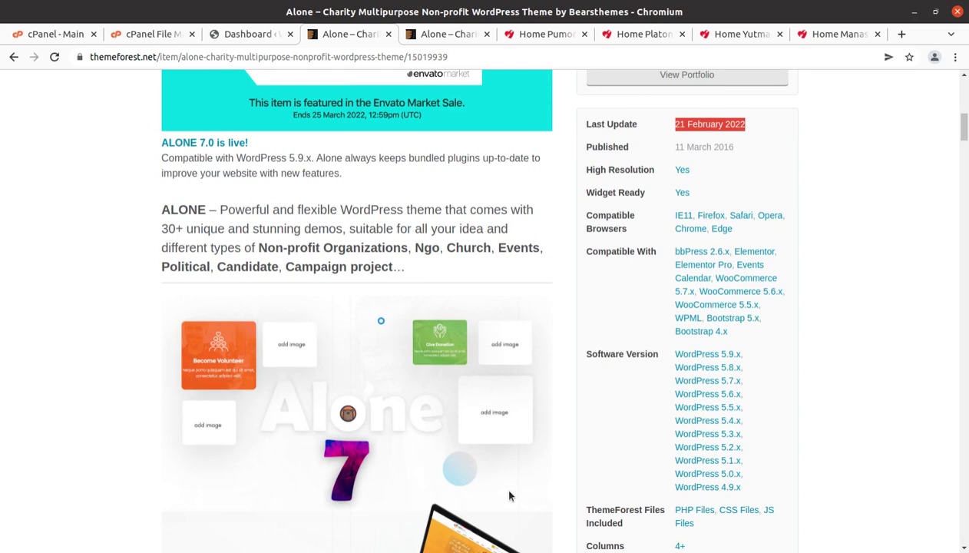
scroll(508, 496, down, 2)
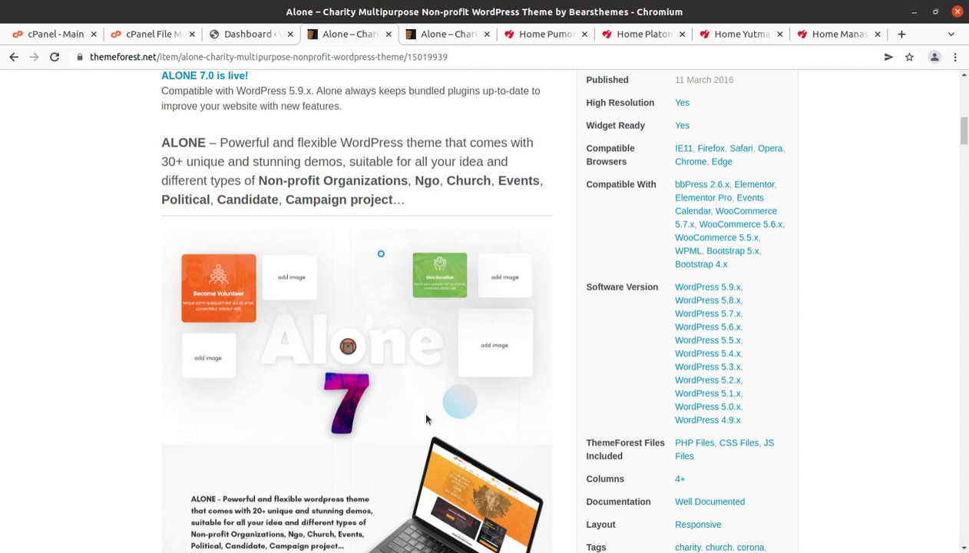
scroll(428, 419, down, 1)
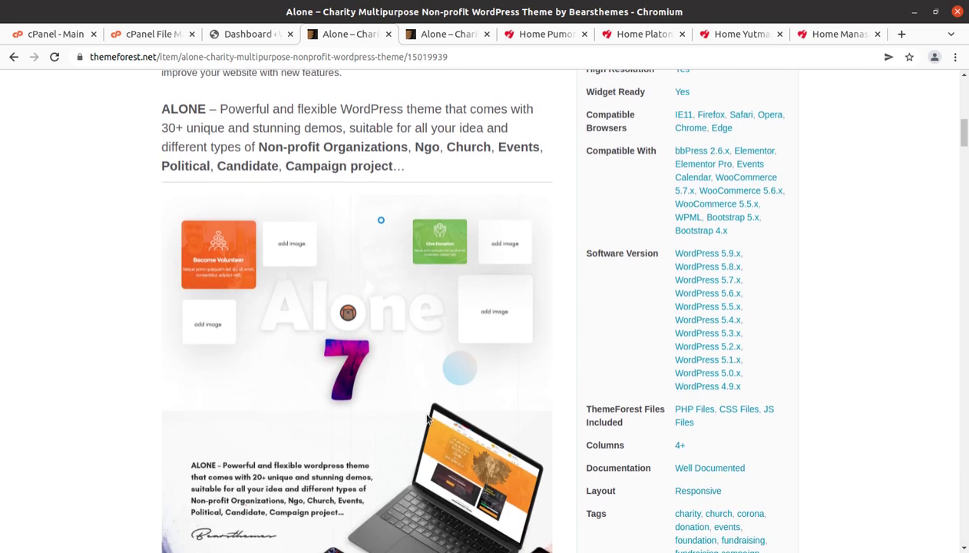
scroll(409, 439, down, 7)
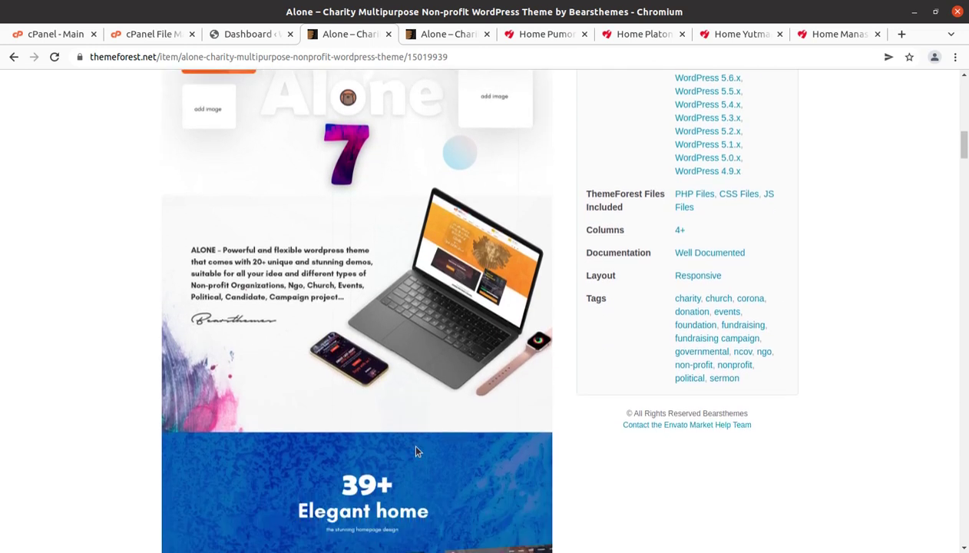
scroll(408, 445, down, 8)
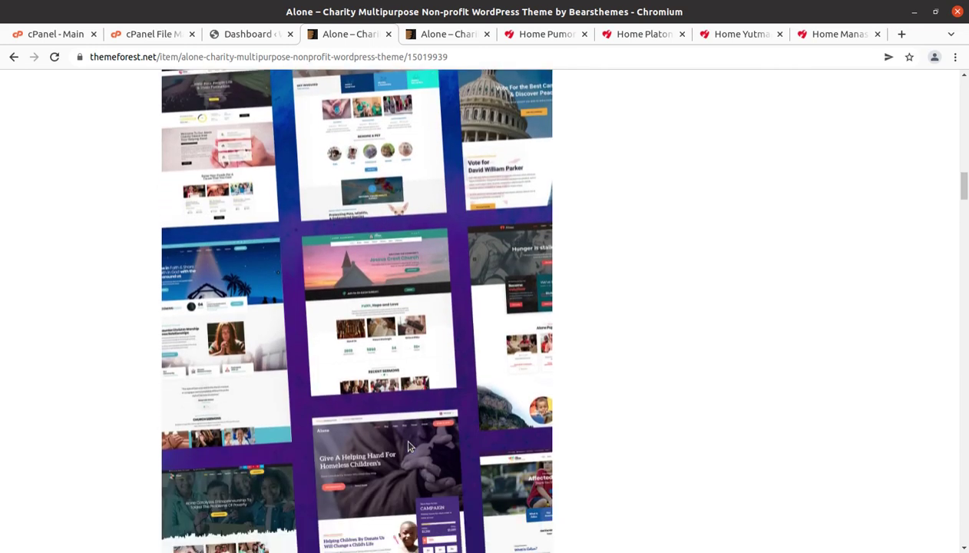
scroll(408, 446, down, 5)
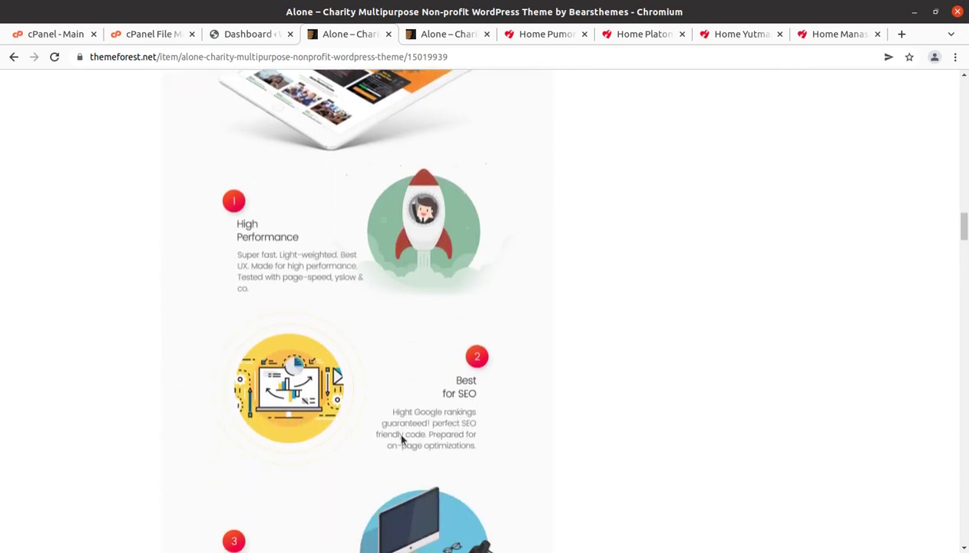
scroll(493, 379, up, 2)
Return to the Alone theme preview page and browse its gallery of premade homepage demos
click(528, 35)
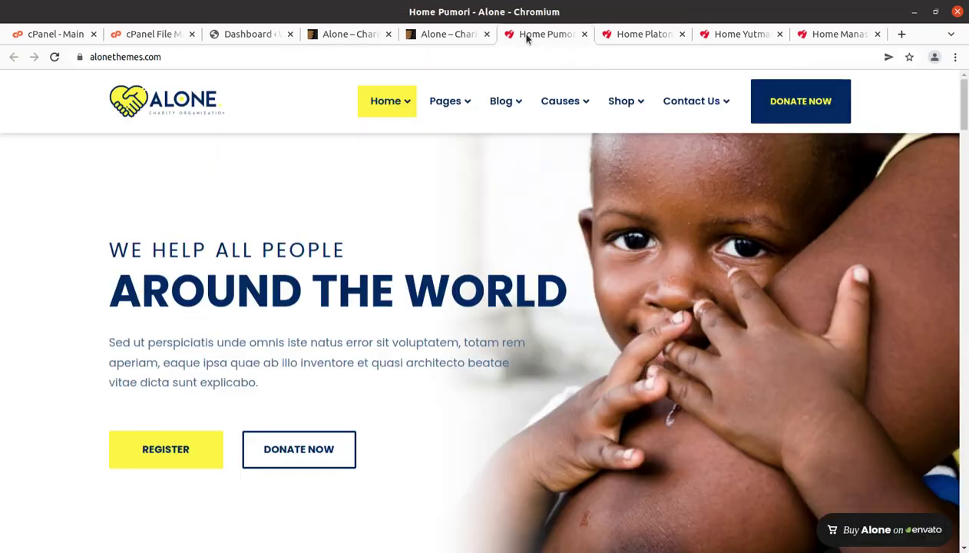
click(449, 36)
scroll(406, 390, down, 10)
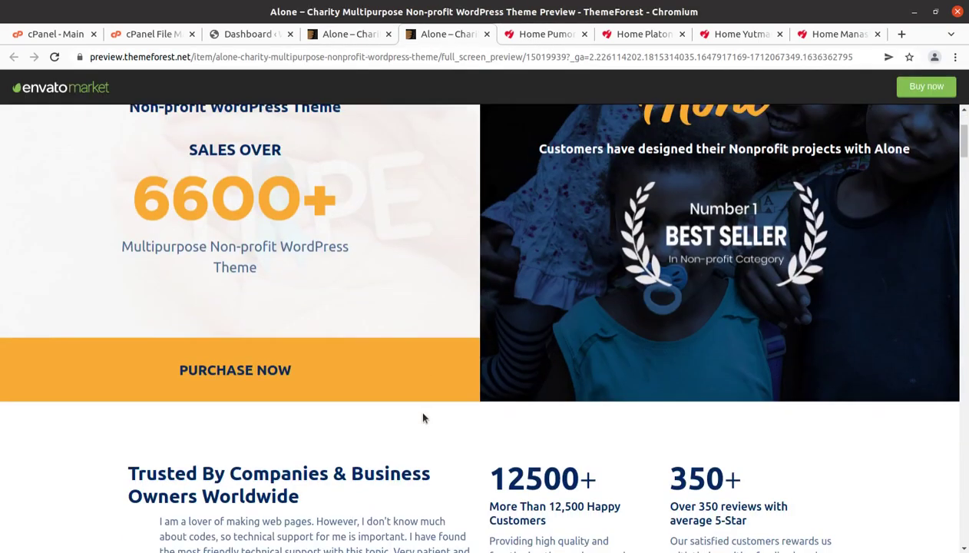
scroll(428, 444, down, 3)
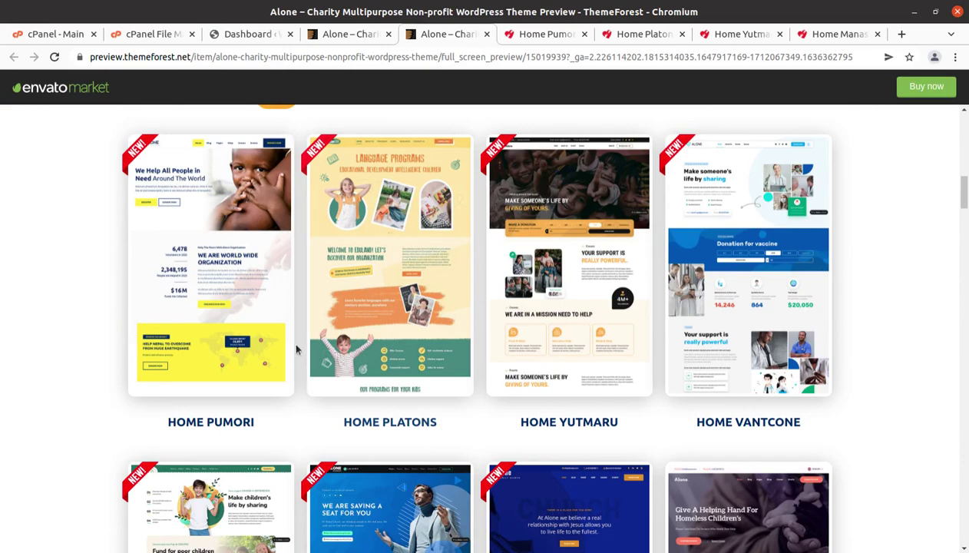
scroll(691, 338, down, 2)
scroll(712, 347, down, 8)
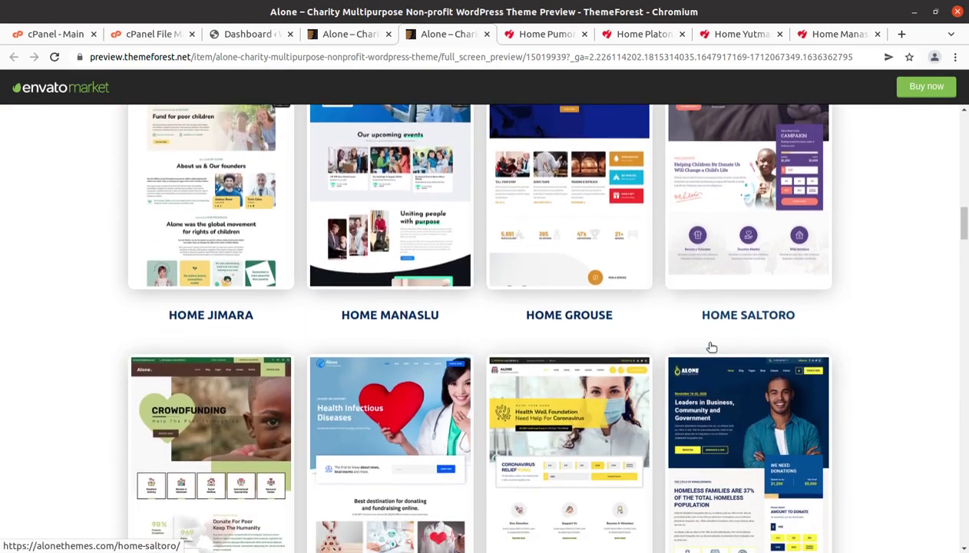
scroll(712, 346, down, 8)
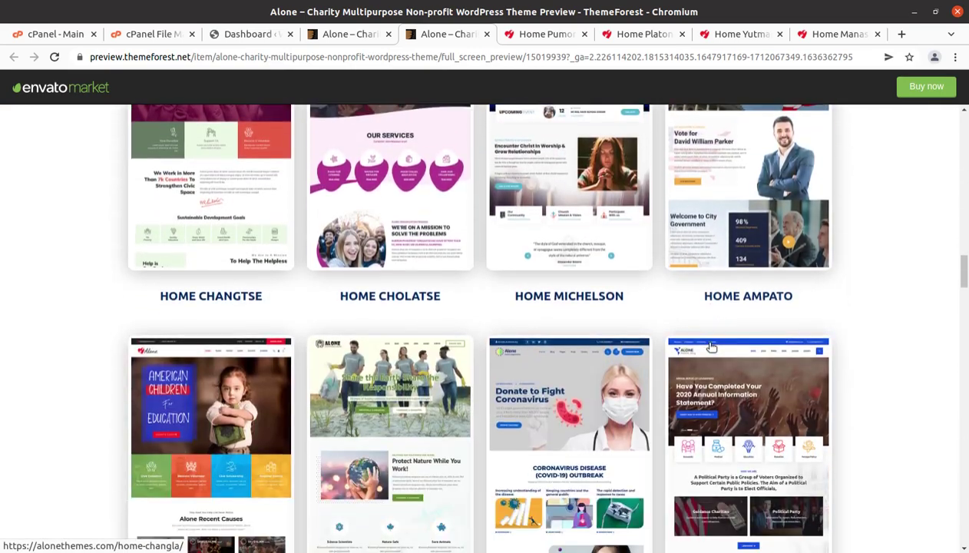
scroll(712, 346, down, 5)
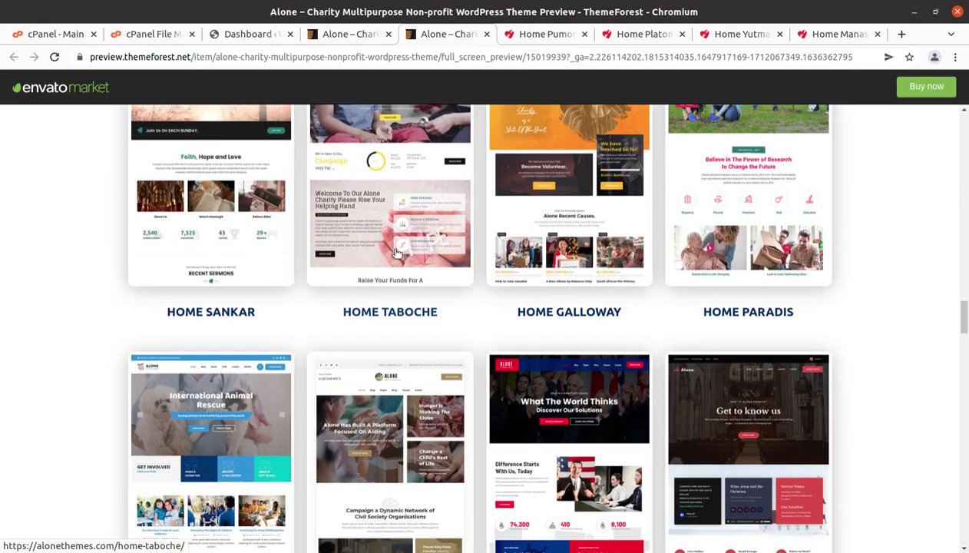
Switch to the WordPress admin dashboard of the WP Themes site
click(251, 36)
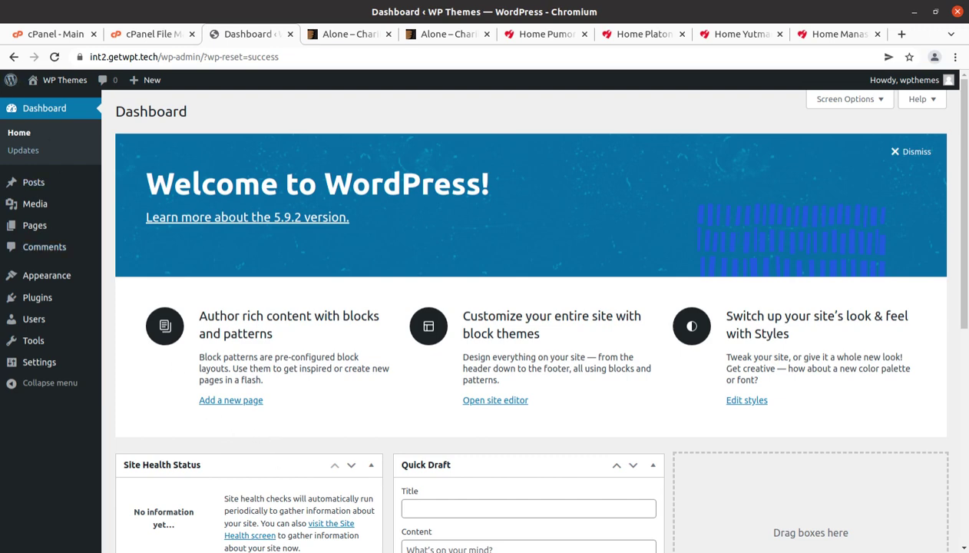
Open the alone_v7.4 folder from Downloads in the file manager and point out its document and Licensing folders
click(85, 188)
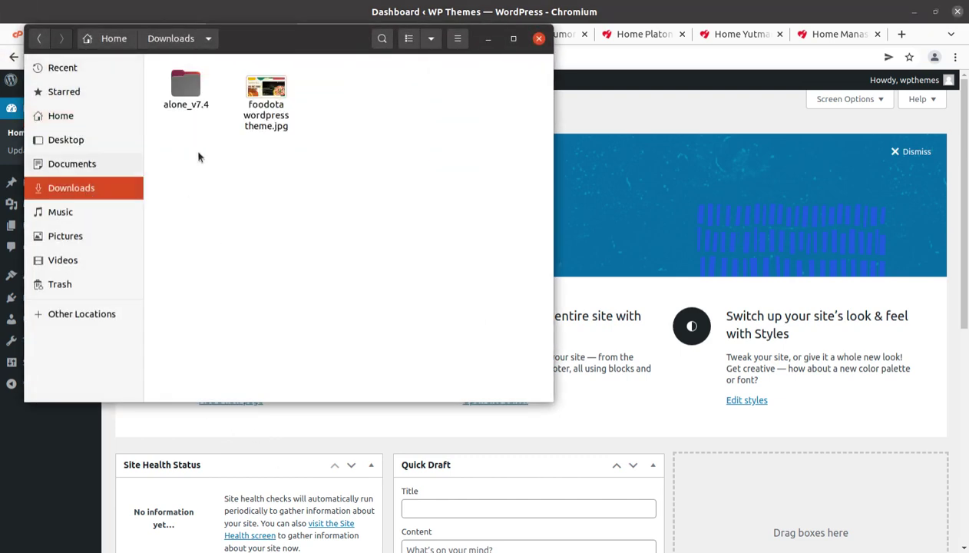
double_click(179, 94)
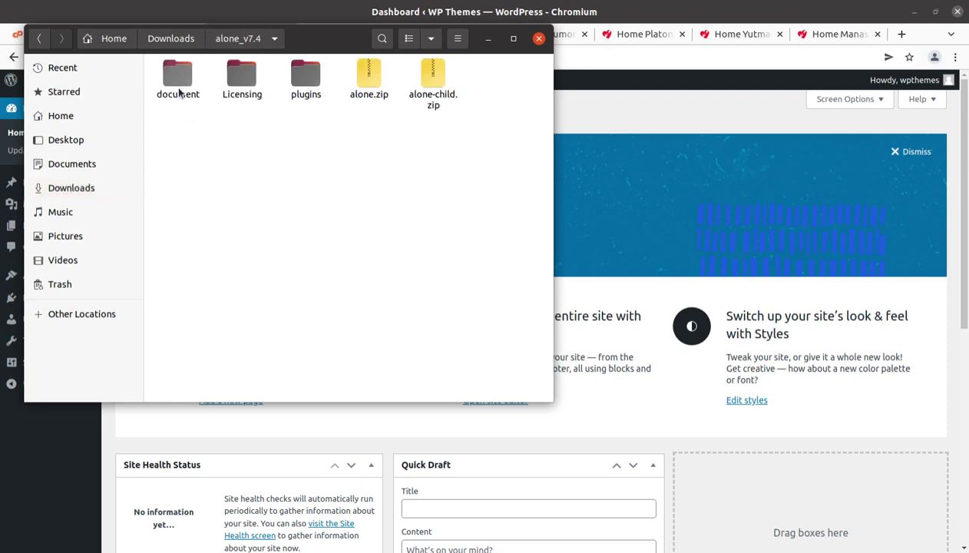
click(177, 87)
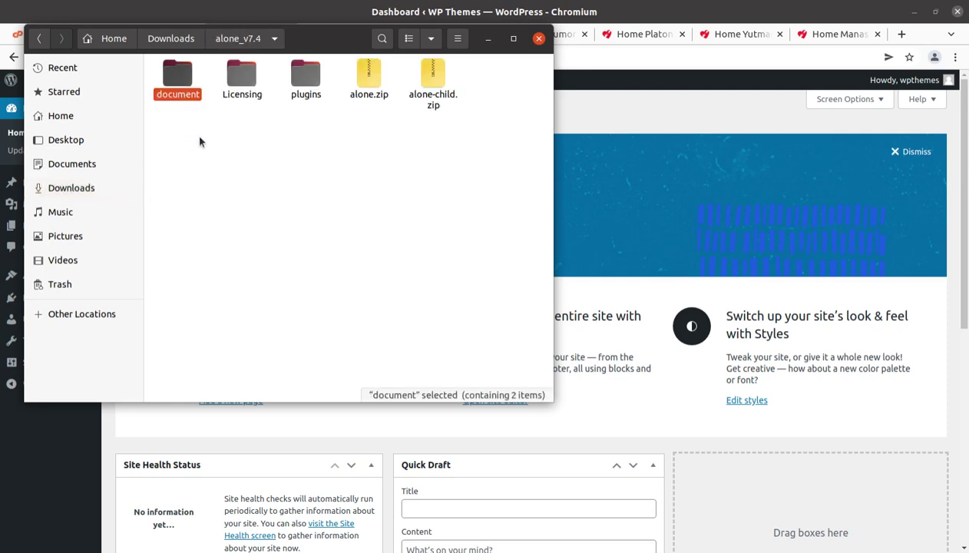
click(248, 80)
Open the plugins folder and go through its plugin archives one by one, from advanced-custom-fields-pro.zip to ubermenu.zip
double_click(305, 76)
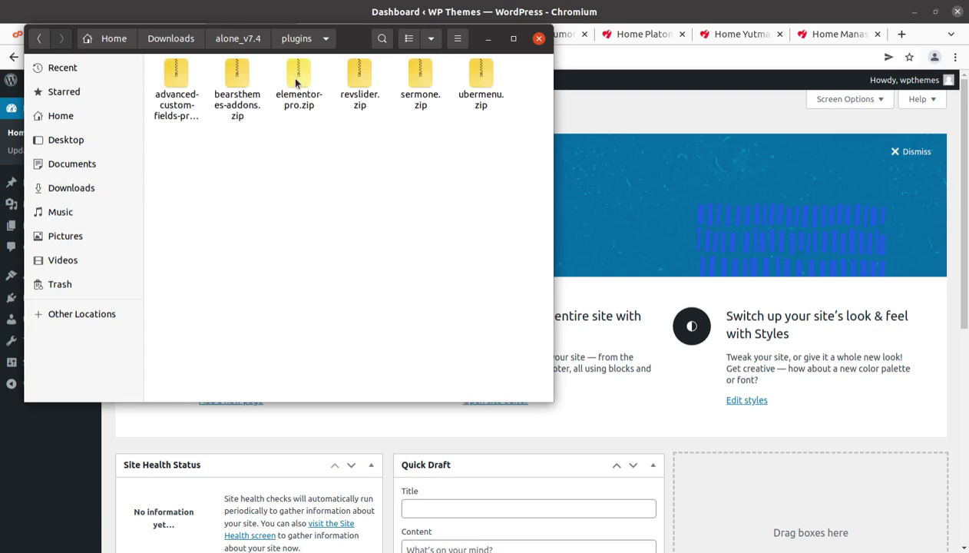
click(176, 115)
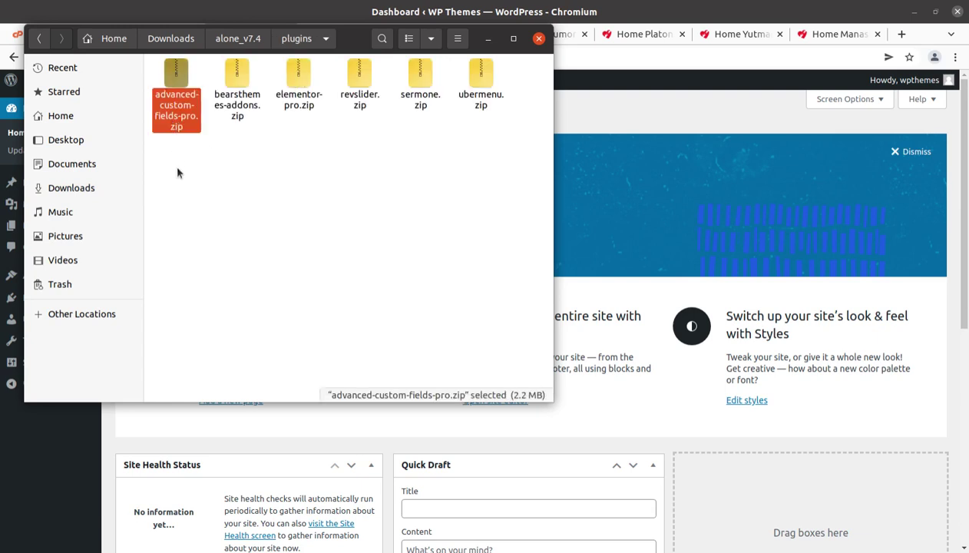
click(228, 117)
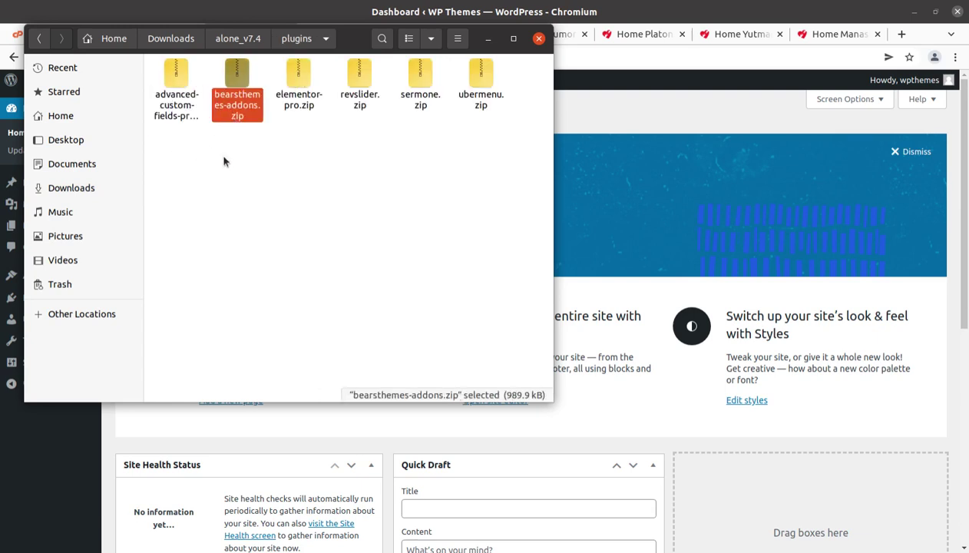
click(293, 104)
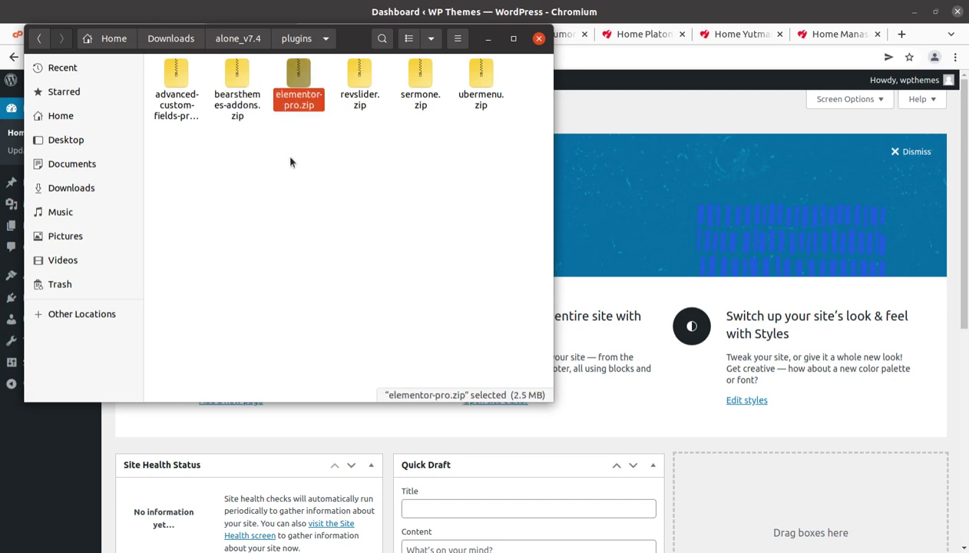
click(361, 104)
click(407, 107)
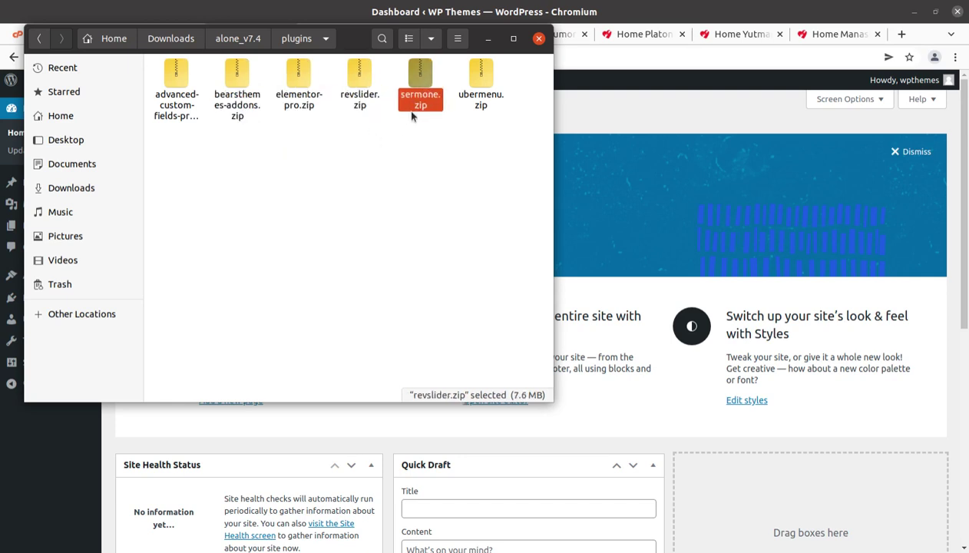
click(466, 99)
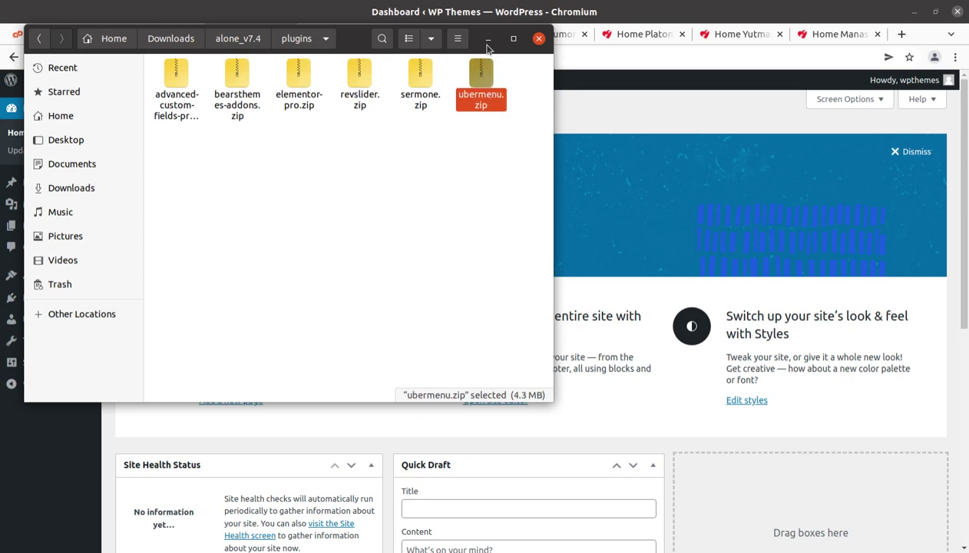
Return to the alone_v7.4 folder, point out the alone.zip and alone-child.zip theme archives, and minimize the file manager
click(224, 39)
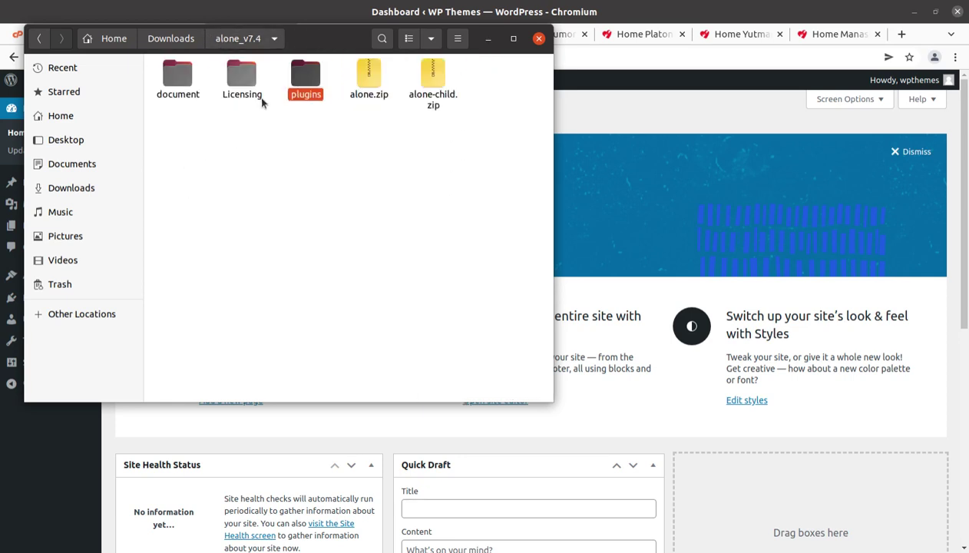
click(371, 83)
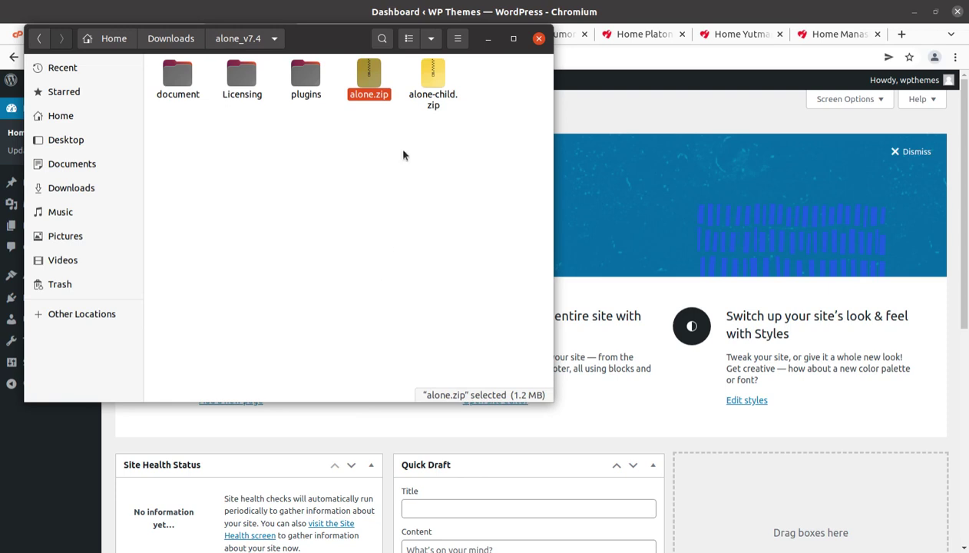
click(430, 81)
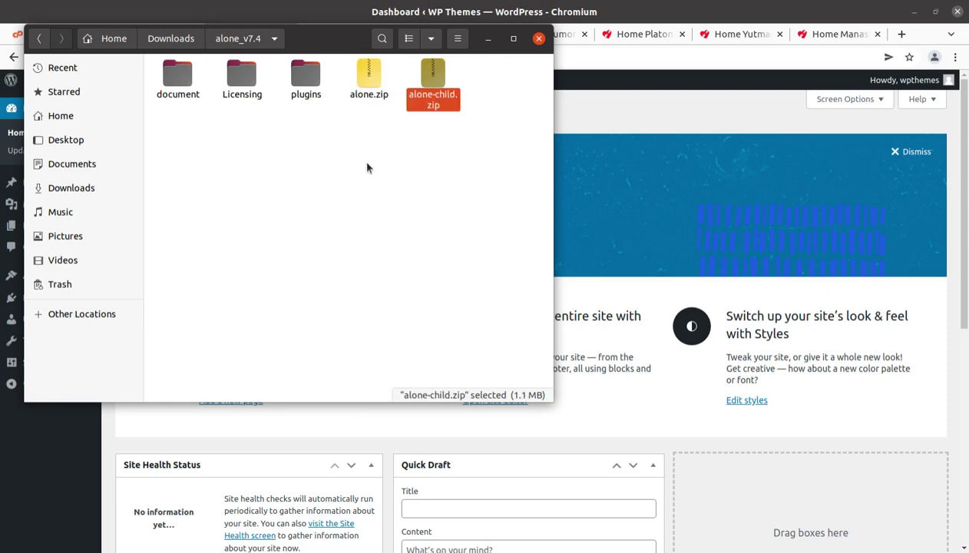
click(368, 76)
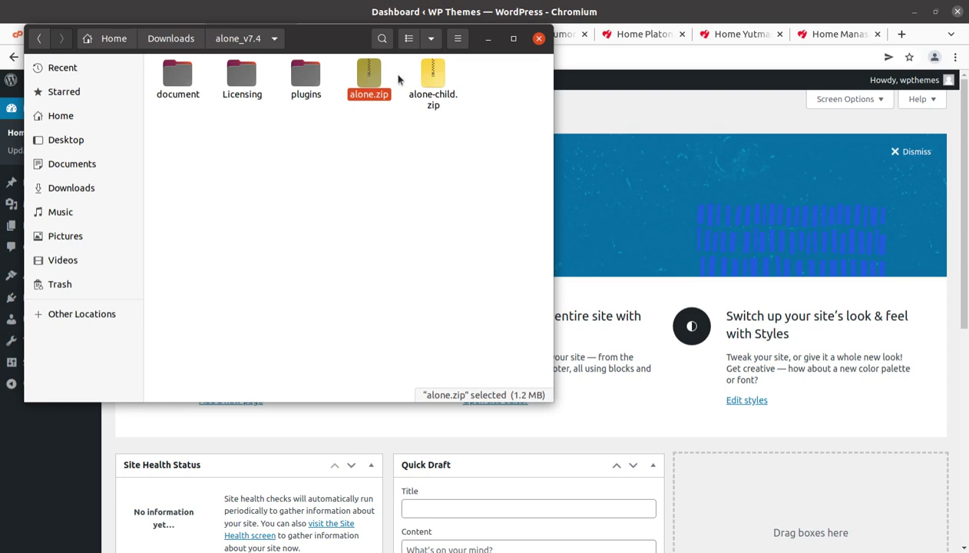
click(488, 38)
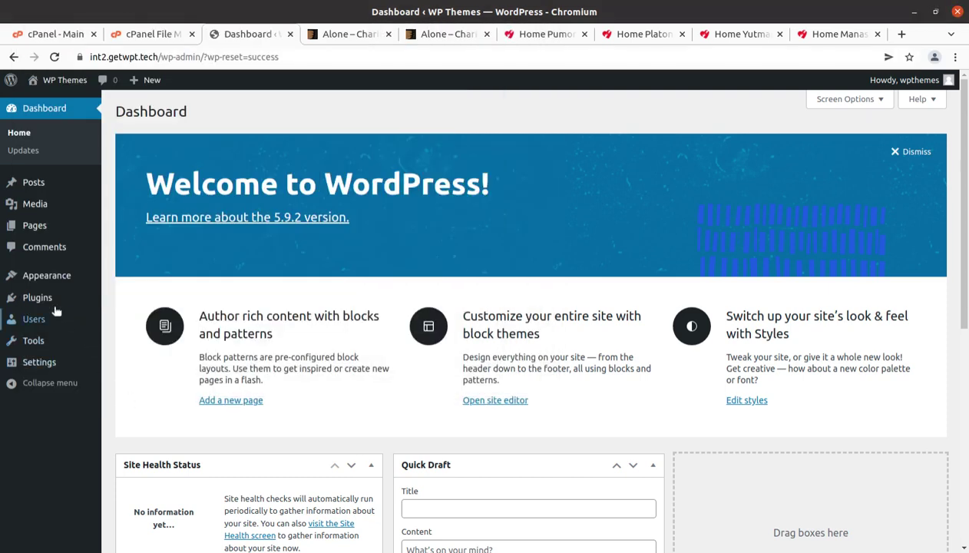
Open the form for uploading a zipped theme on the WordPress site's Add Themes page
mouse_move(51, 301)
mouse_move(48, 281)
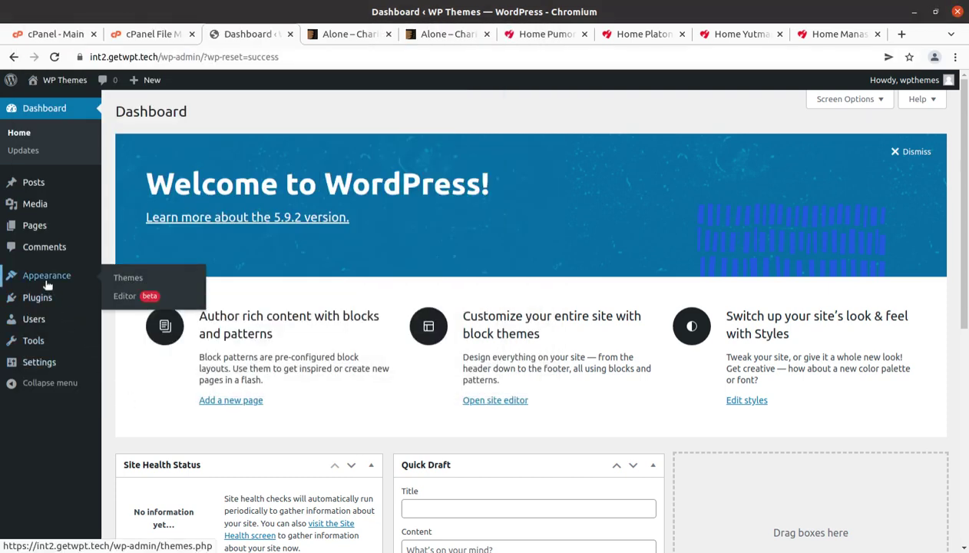
click(138, 281)
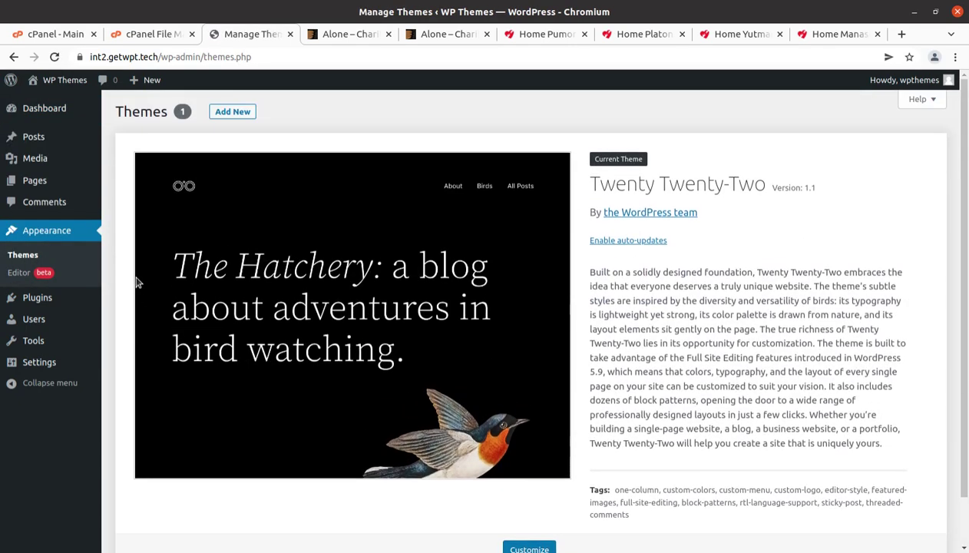
click(223, 115)
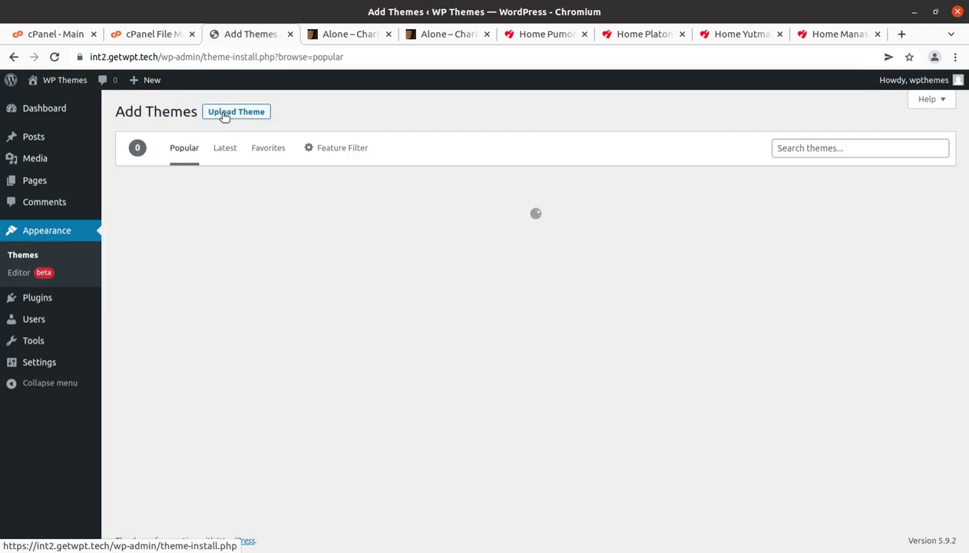
click(227, 113)
click(449, 227)
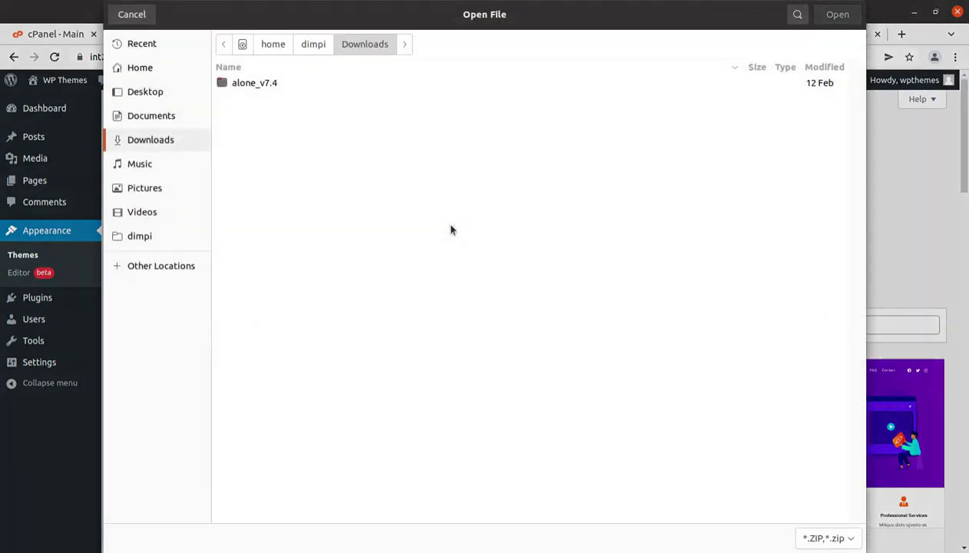
click(260, 85)
double_click(261, 84)
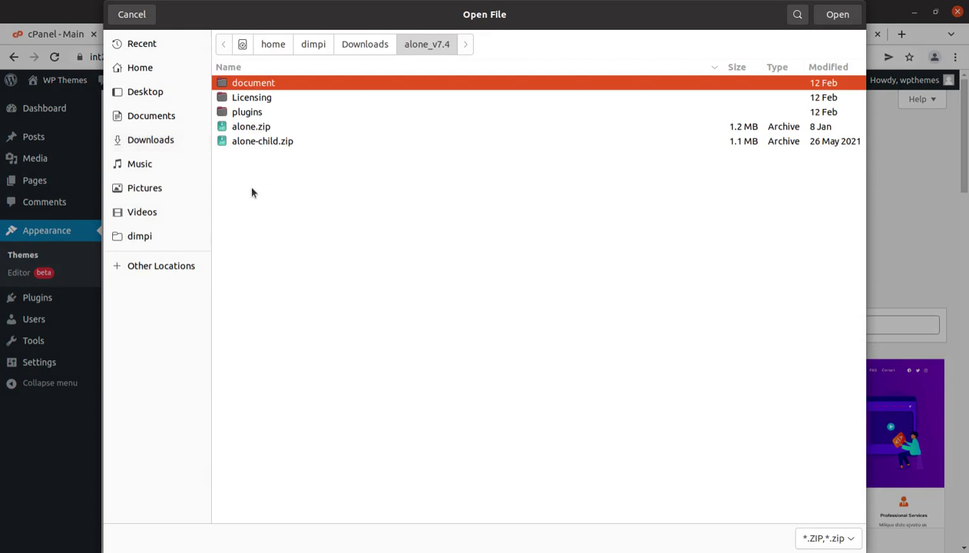
click(257, 128)
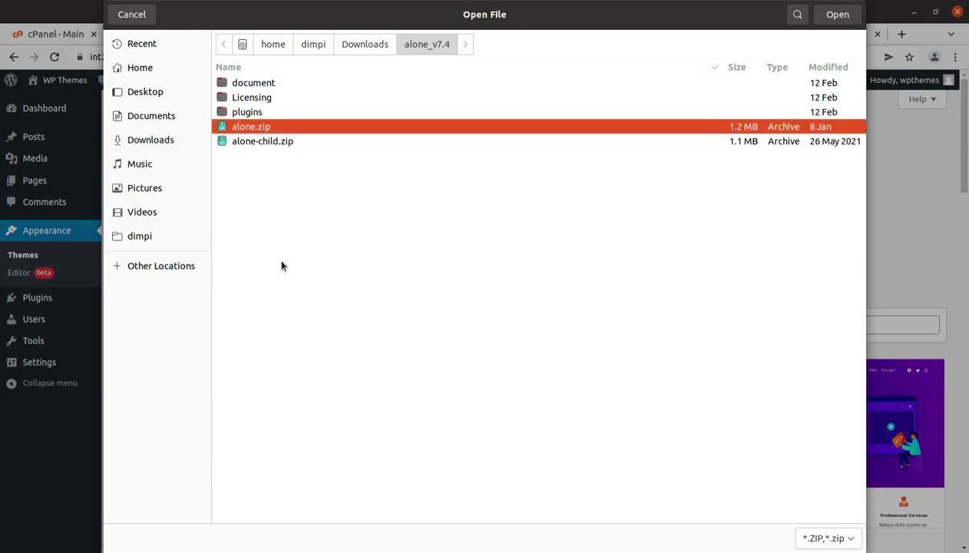
click(131, 17)
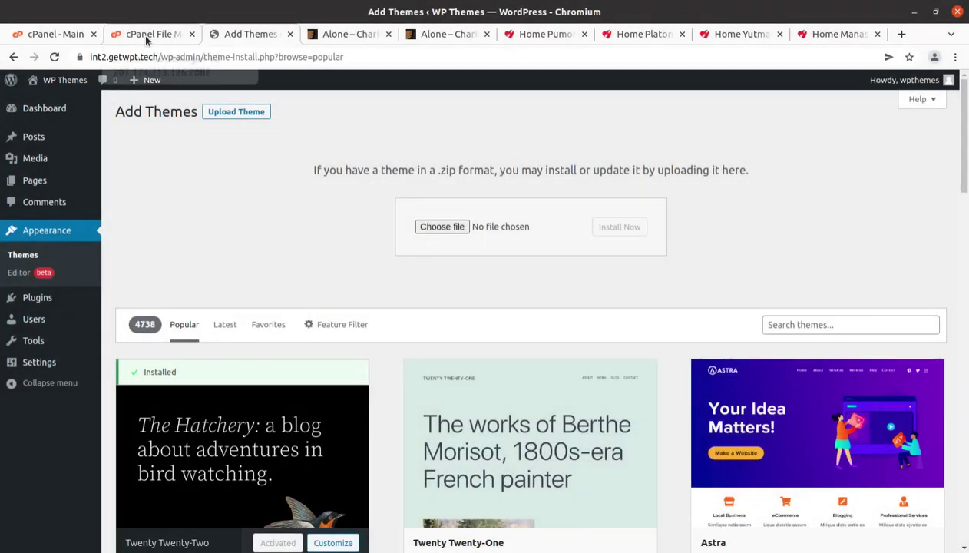
Switch to the cPanel File Manager, highlight the wp-content/themes path and open the upload page for that folder
click(145, 36)
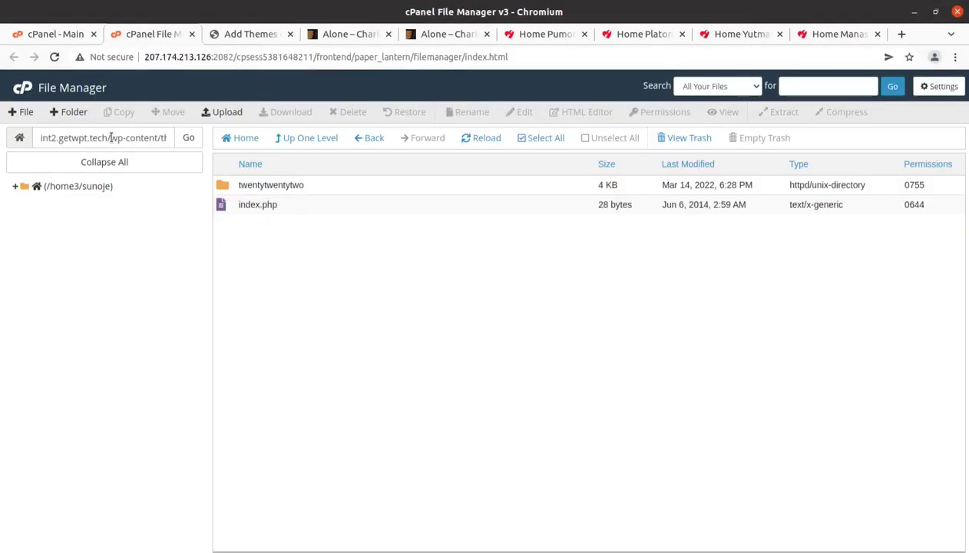
drag(112, 137, 197, 149)
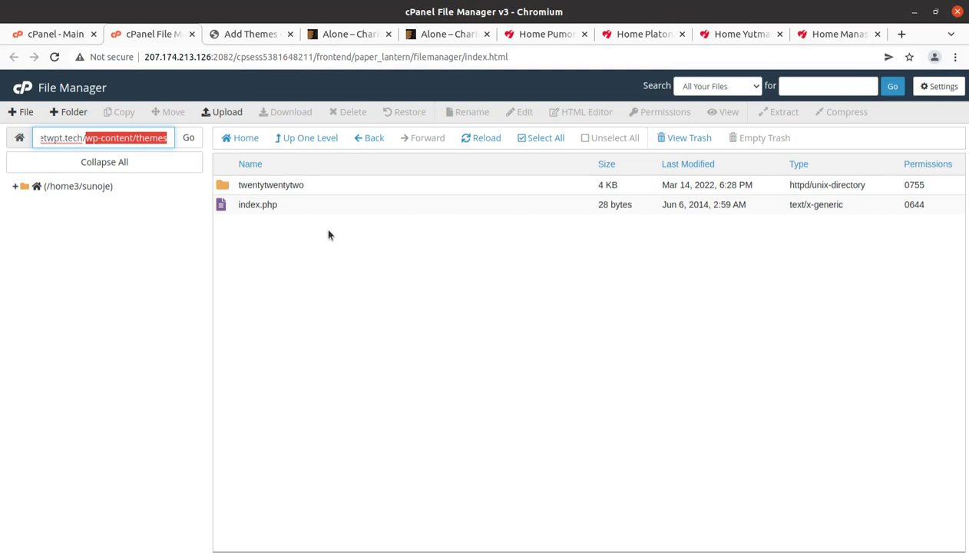
click(225, 112)
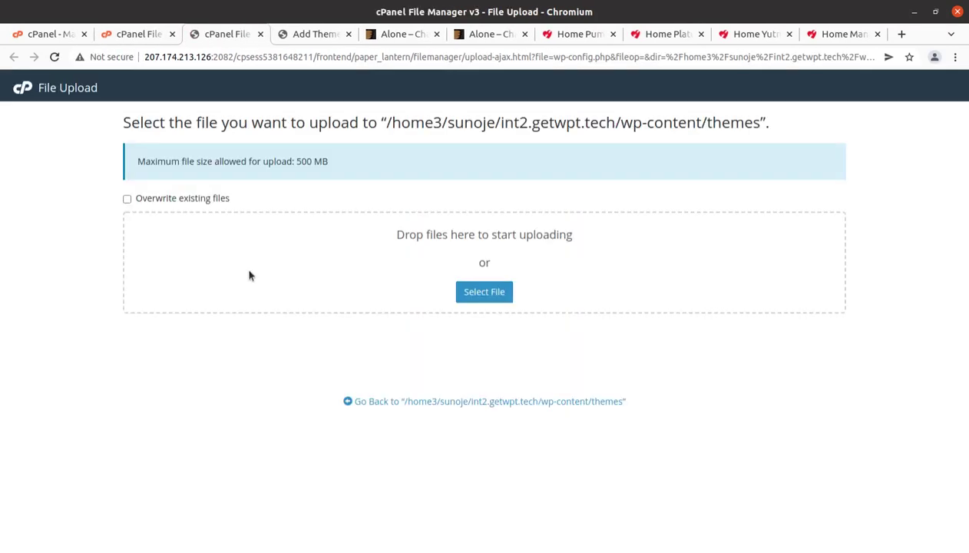
Upload alone.zip from the alone_v7.4 folder to wp-content/themes and return to the themes directory
click(466, 295)
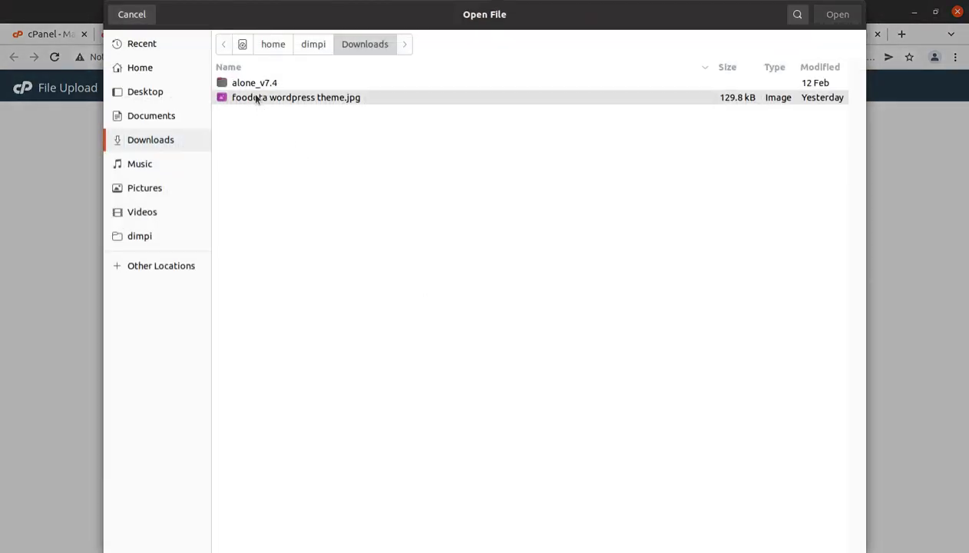
double_click(250, 82)
click(530, 126)
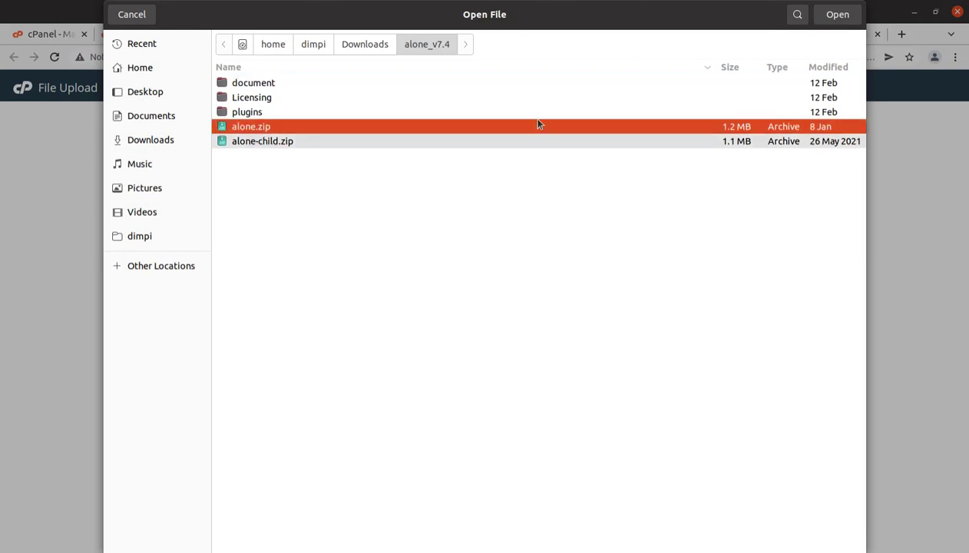
click(836, 14)
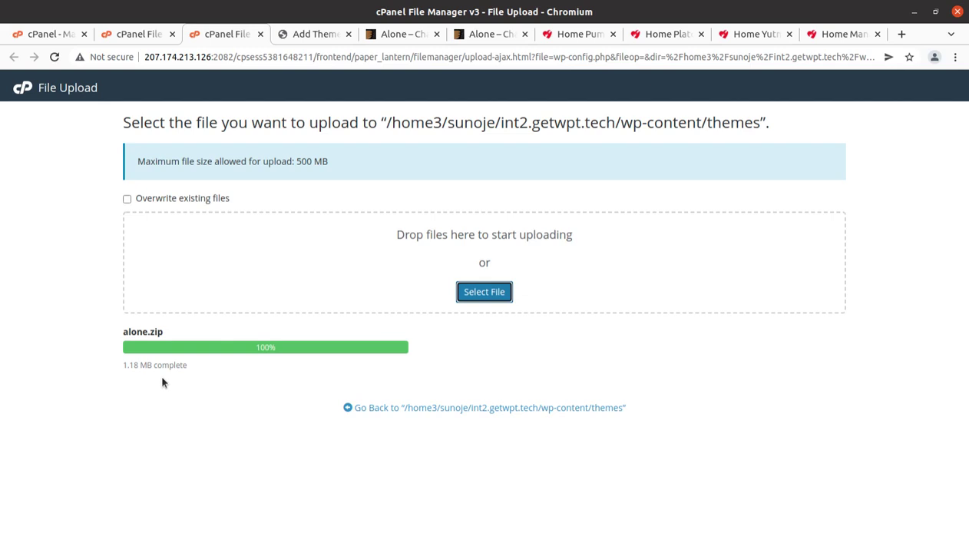
double_click(261, 347)
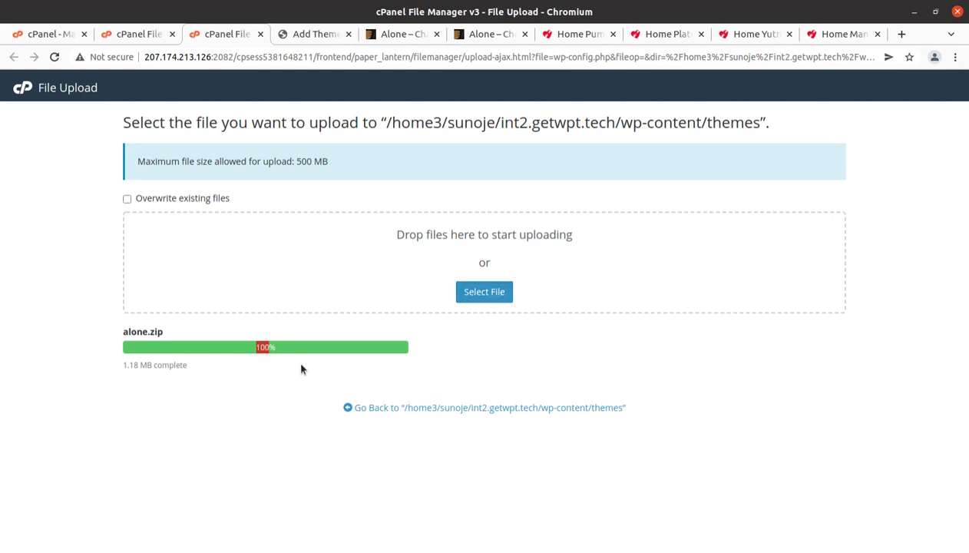
click(399, 407)
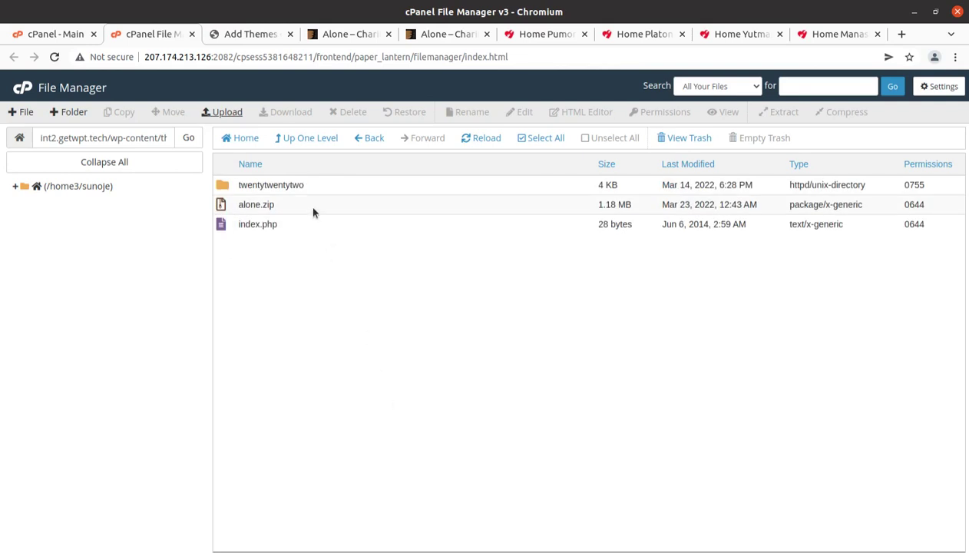
Extract alone.zip into /int2.getwpt.tech/wp-content/themes, close the extraction results and reload the directory listing
click(307, 201)
right_click(308, 201)
click(346, 344)
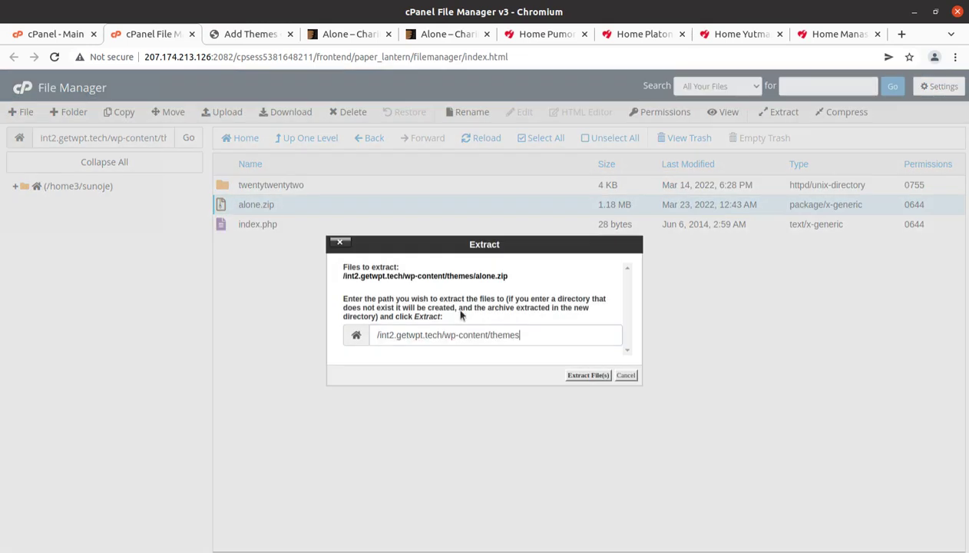
click(568, 375)
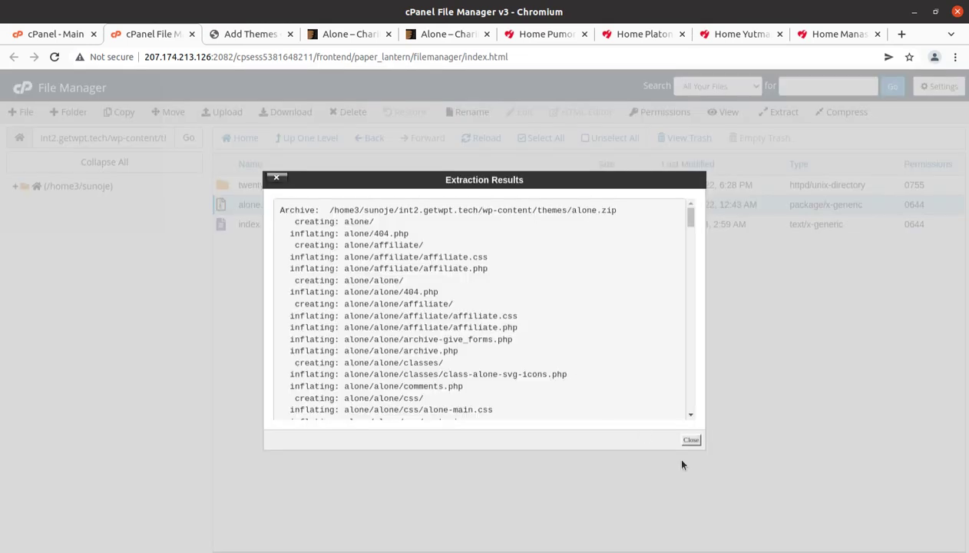
click(691, 440)
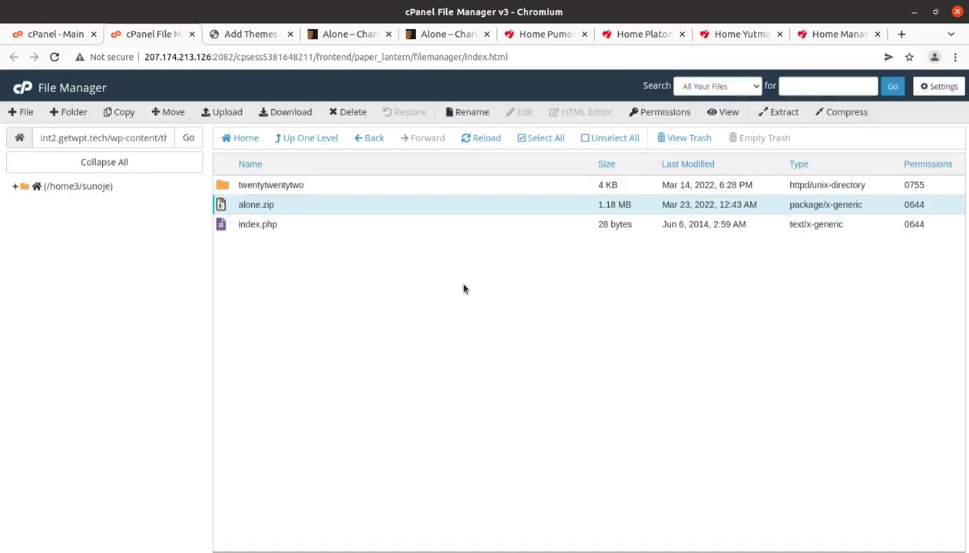
click(468, 142)
Open the extracted alone folder, look through its files and go back up to the themes directory
double_click(280, 187)
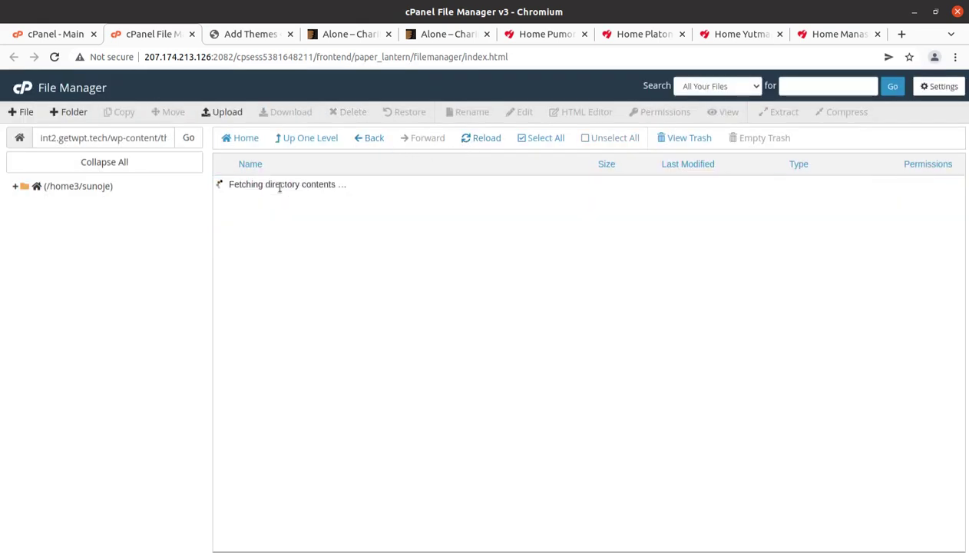
scroll(331, 310, down, 5)
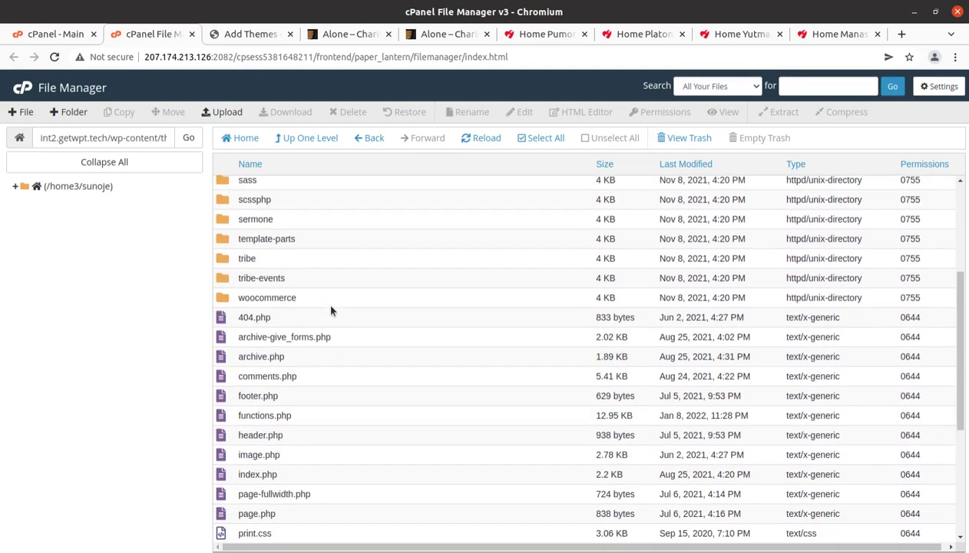
scroll(331, 311, down, 3)
click(316, 138)
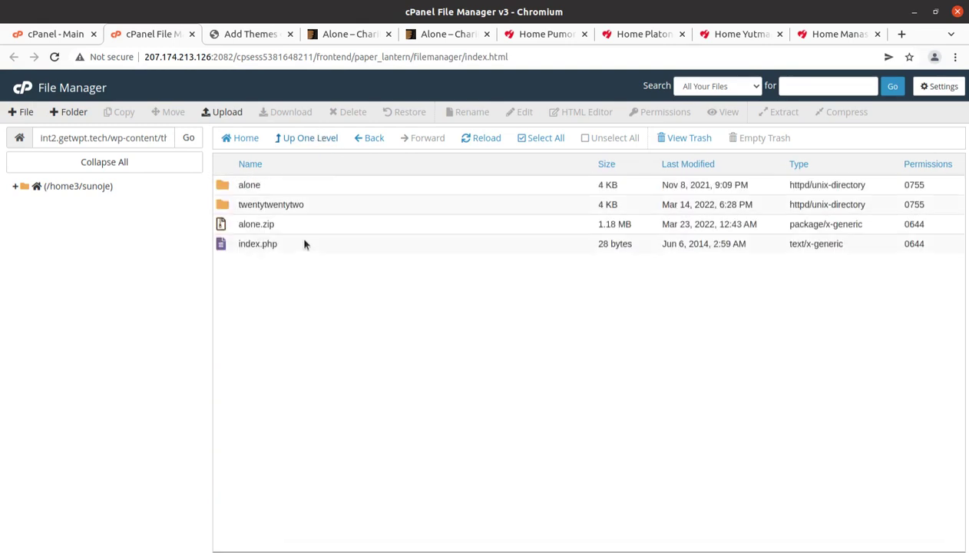
Delete the alone.zip archive from the wp-content/themes directory and confirm the removal
click(298, 224)
click(336, 113)
click(354, 316)
click(596, 352)
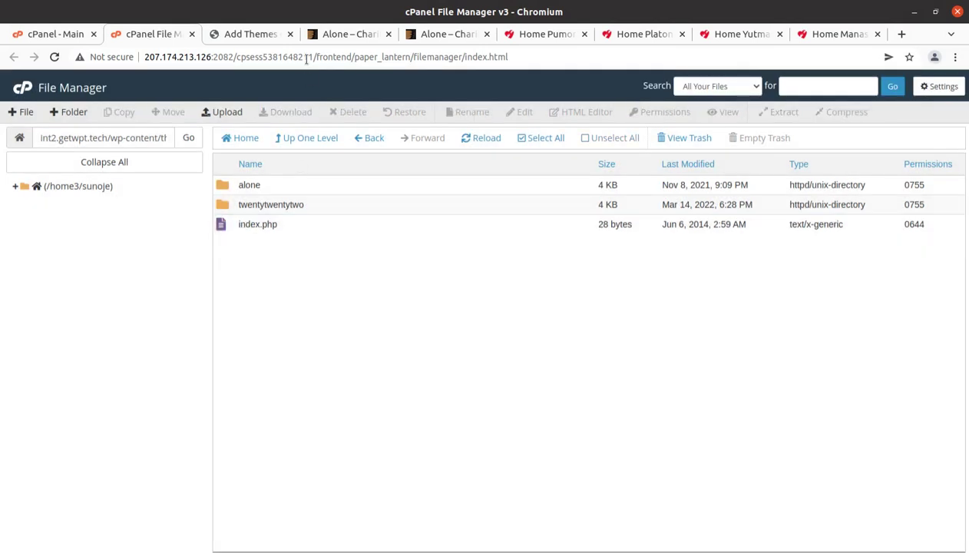
Switch to the WordPress admin, open the Alone theme's details from the installed themes and highlight its name, version and description
click(256, 34)
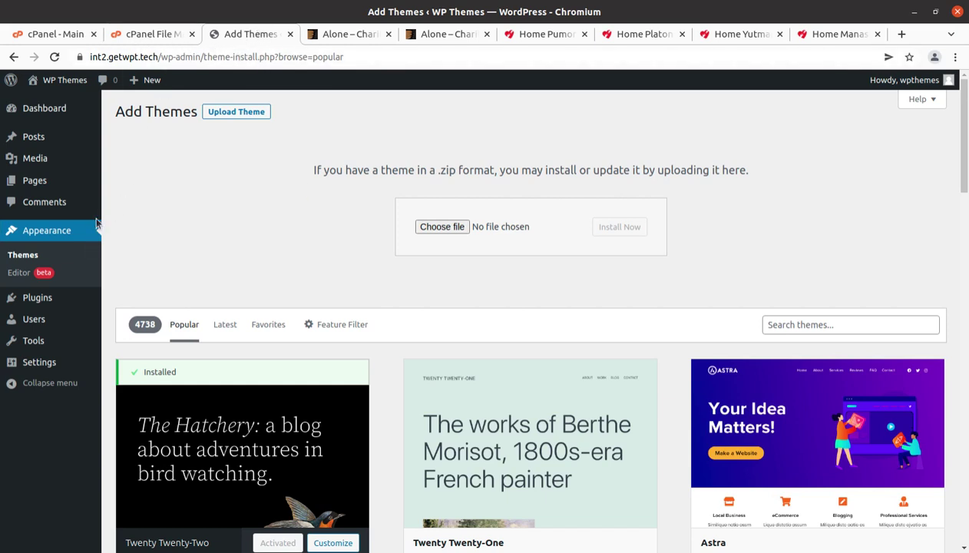
click(33, 258)
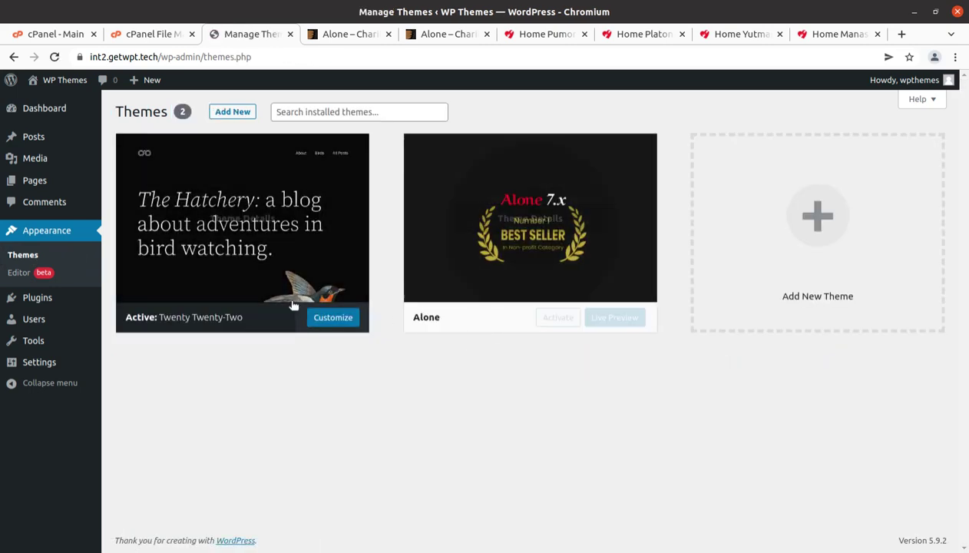
mouse_move(480, 271)
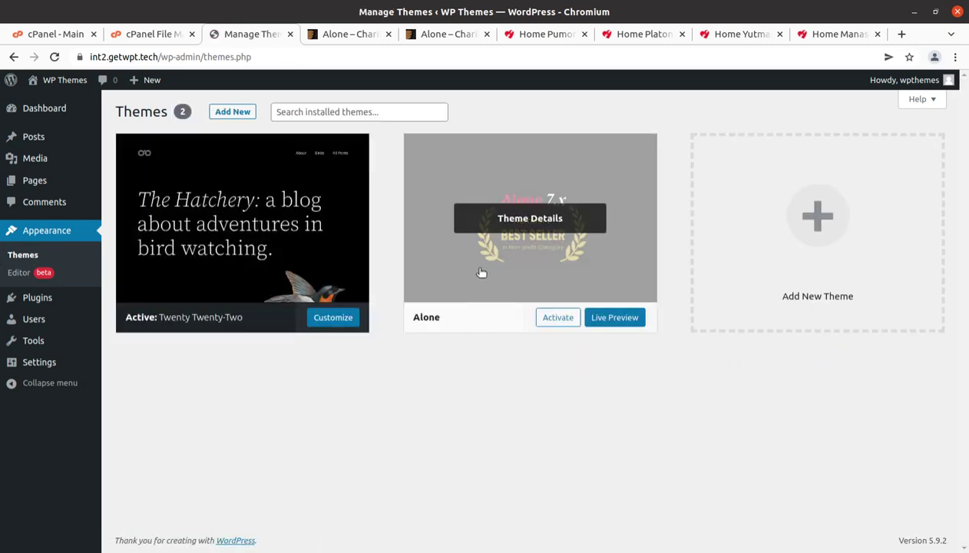
click(519, 220)
drag(585, 184, 687, 195)
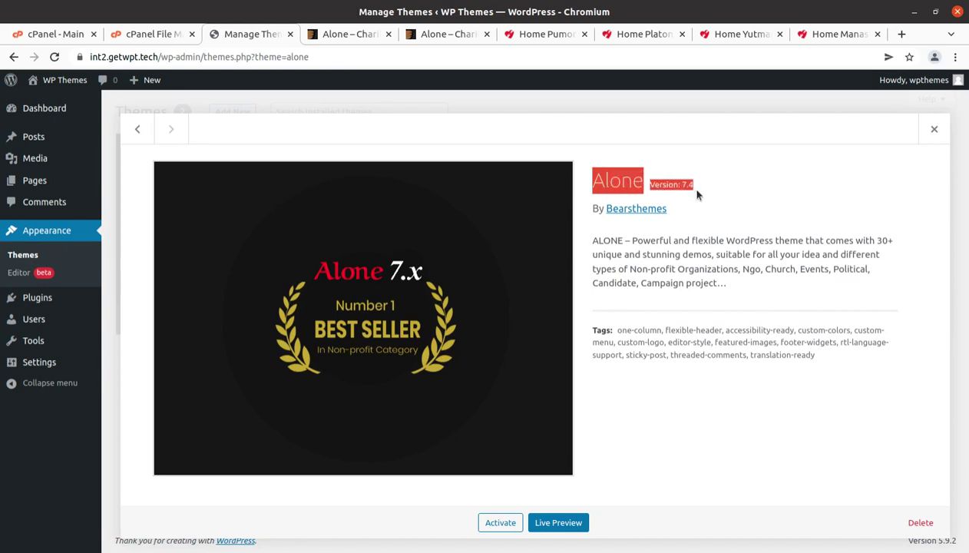
click(749, 201)
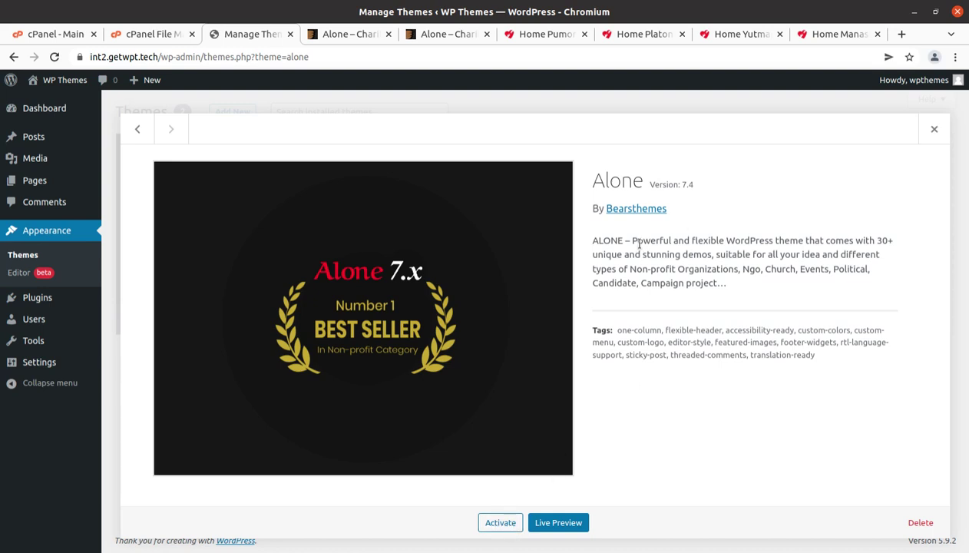
drag(598, 241, 684, 241)
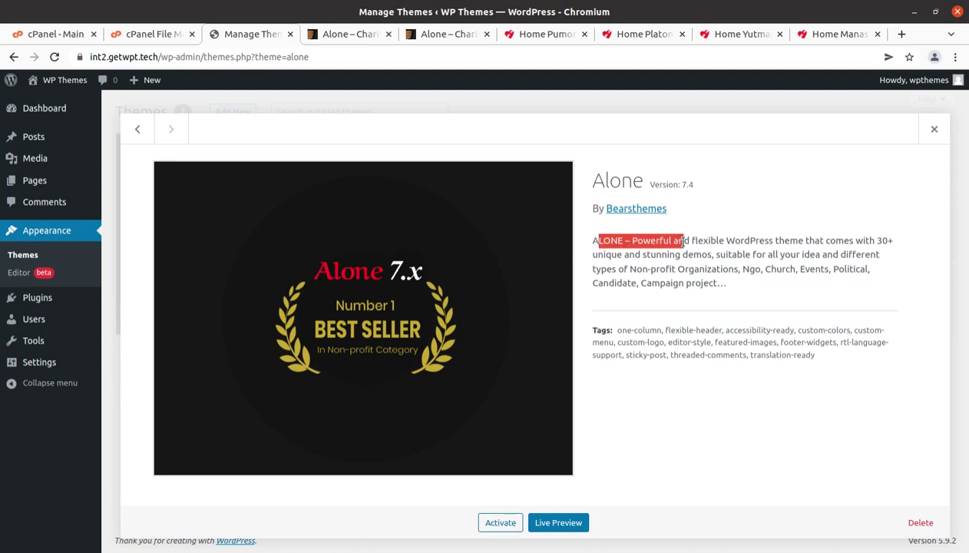
click(686, 314)
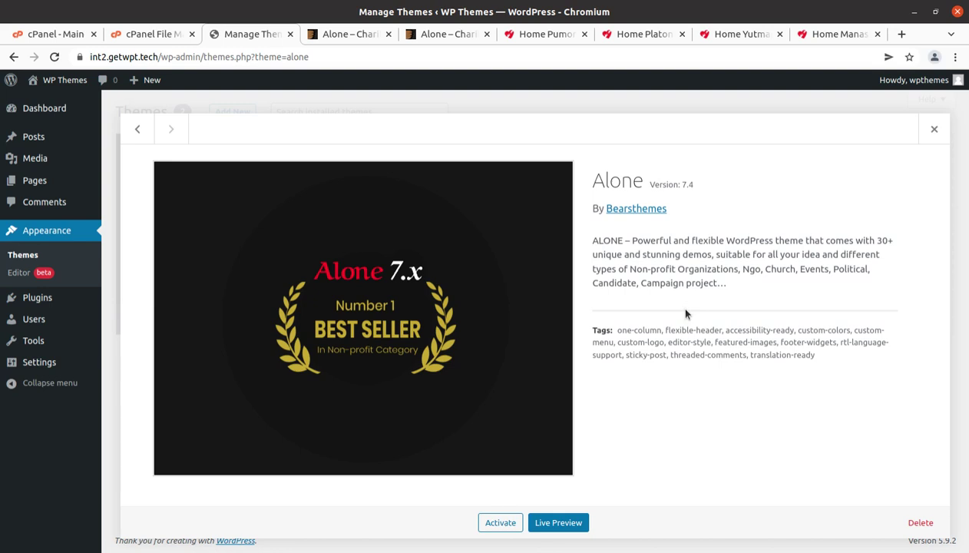
Activate the Alone theme and open the installer for its required and recommended plugins
click(503, 522)
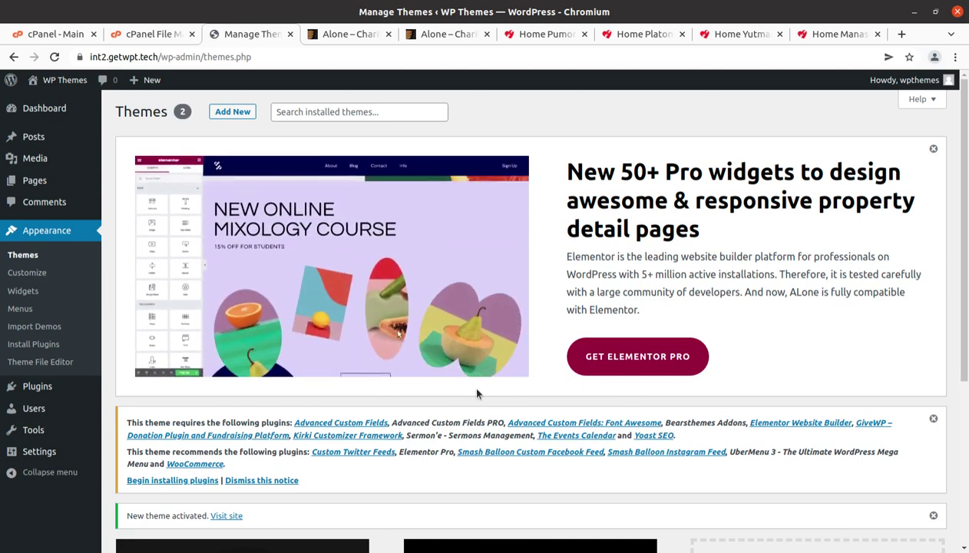
scroll(426, 384, down, 5)
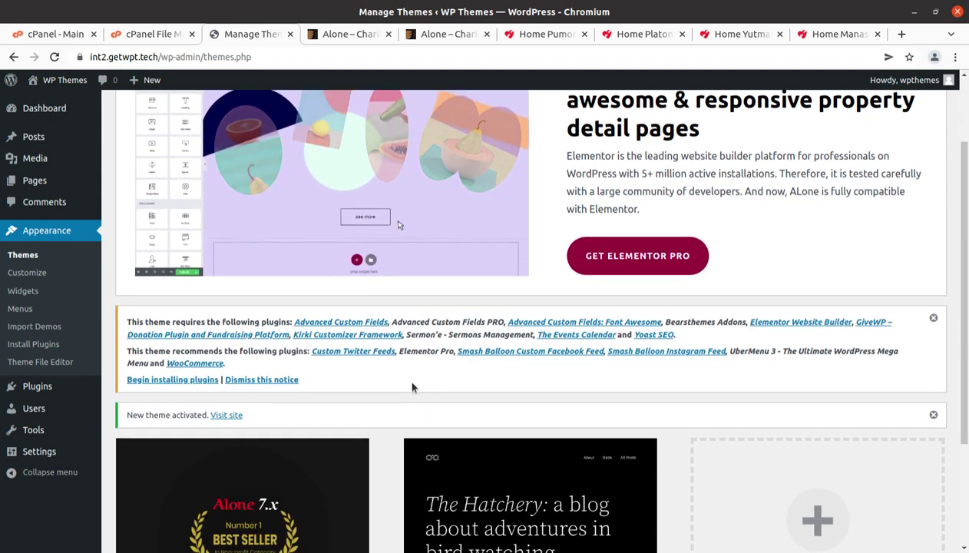
scroll(394, 375, up, 4)
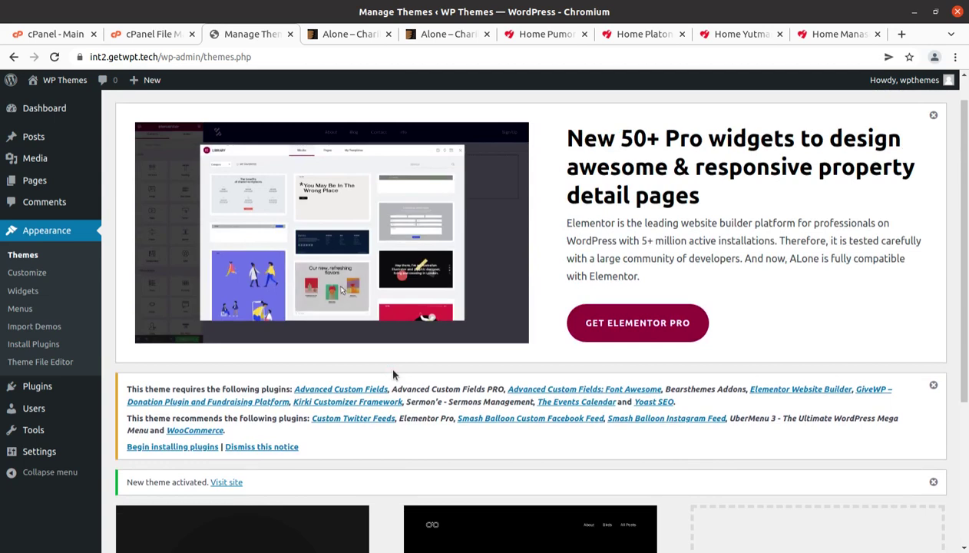
scroll(321, 311, down, 2)
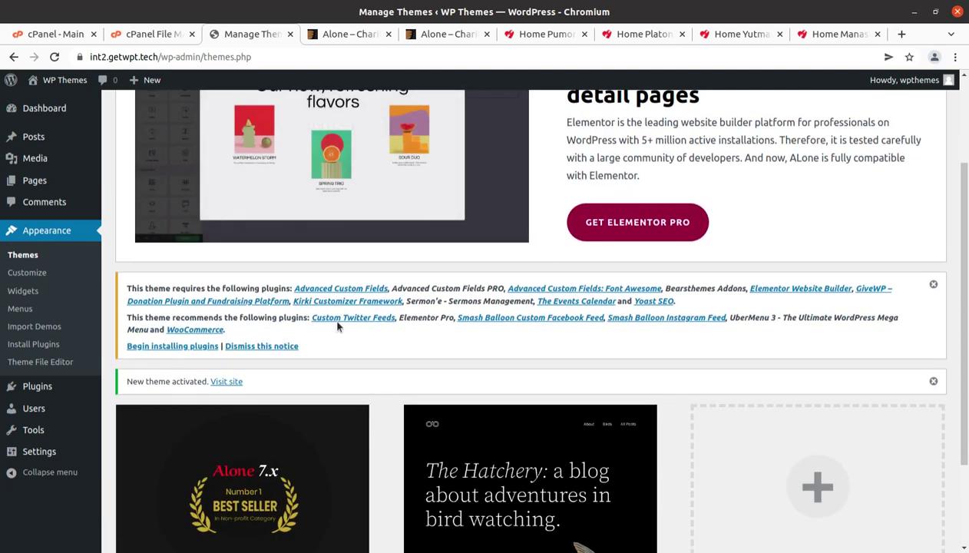
click(200, 347)
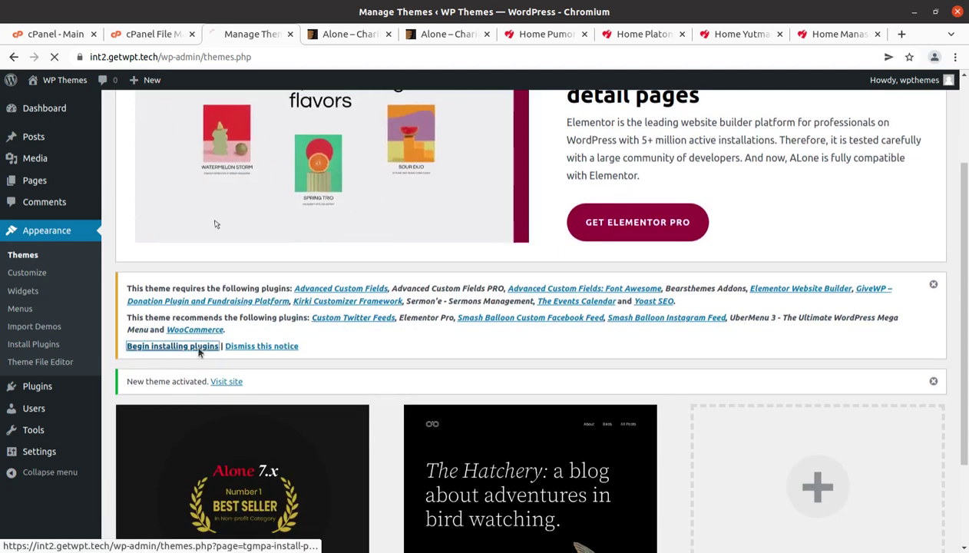
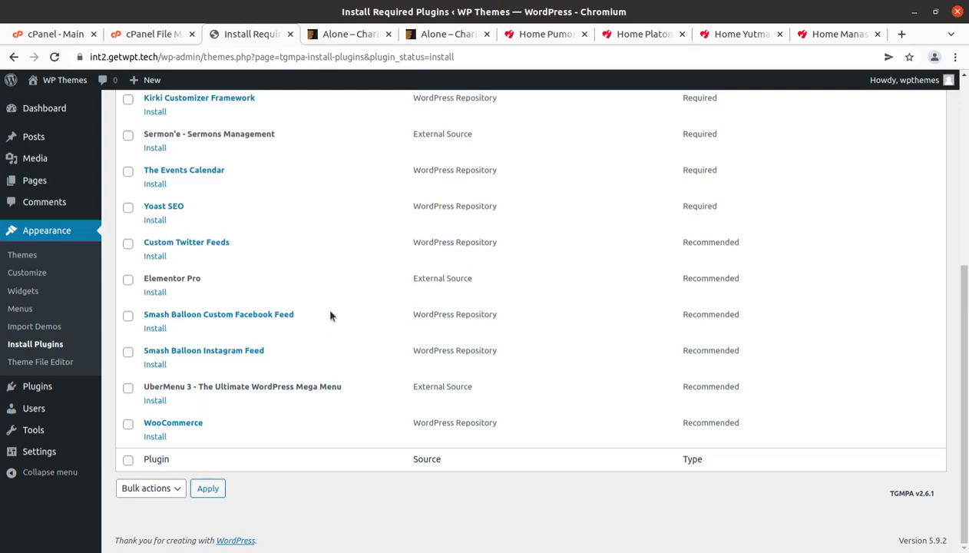
Bulk install all the listed required and recommended plugins and highlight the completion message below the installation results
scroll(330, 315, up, 5)
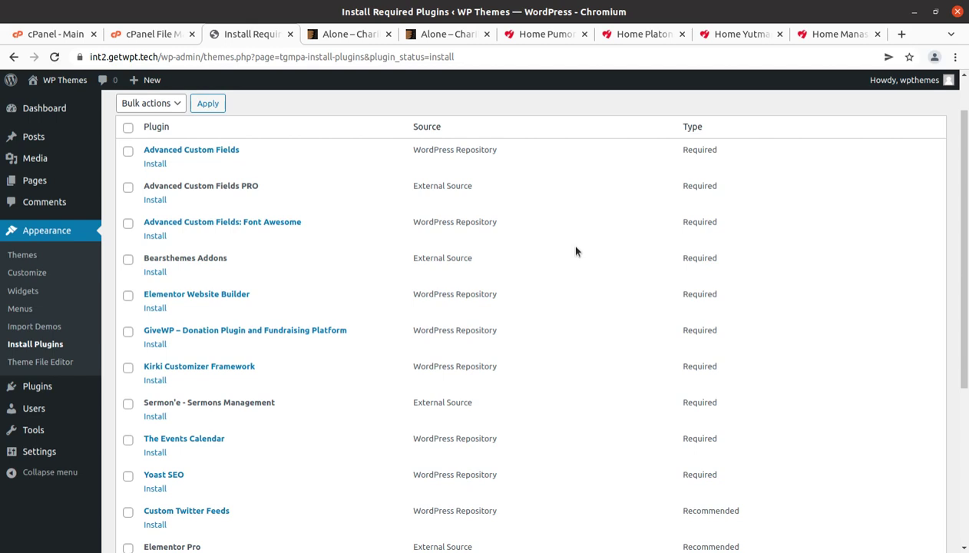
scroll(423, 261, up, 2)
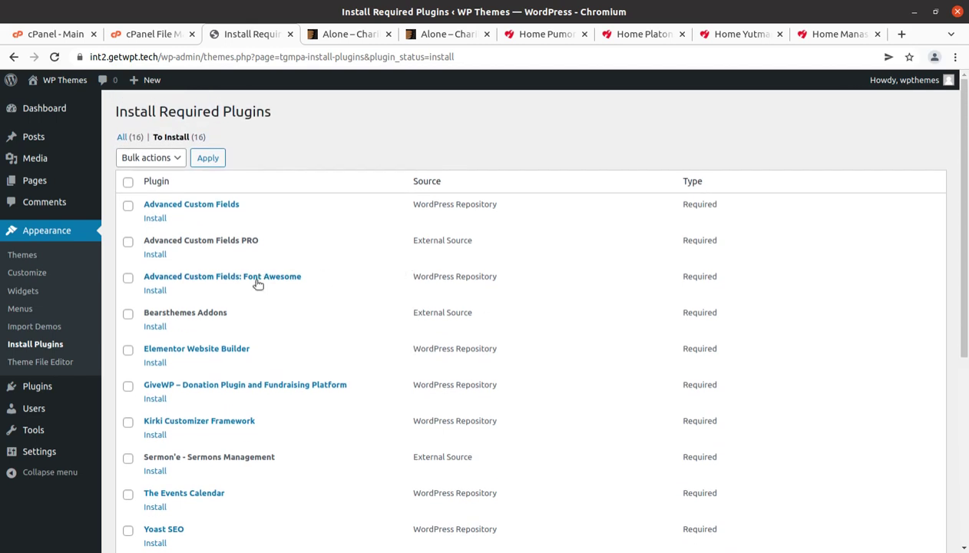
click(127, 182)
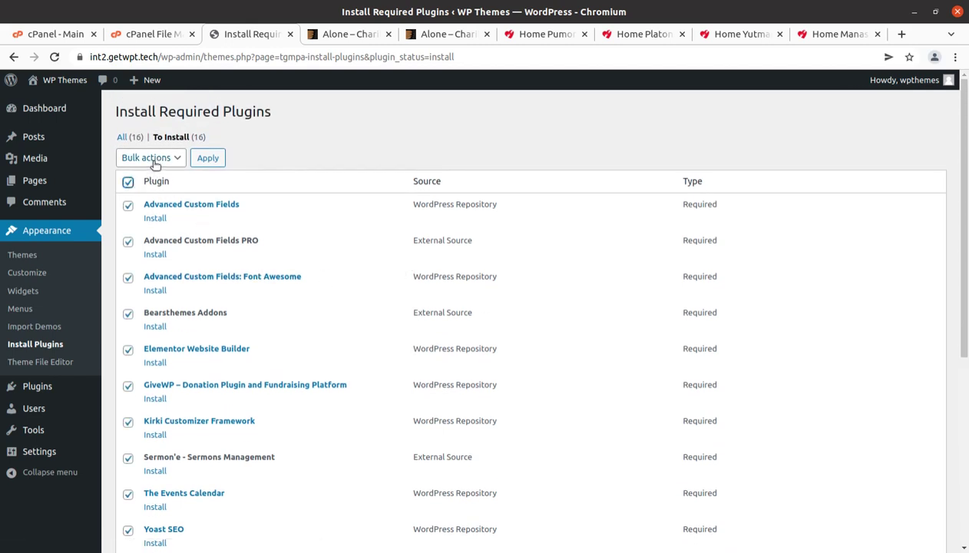
click(154, 158)
click(145, 184)
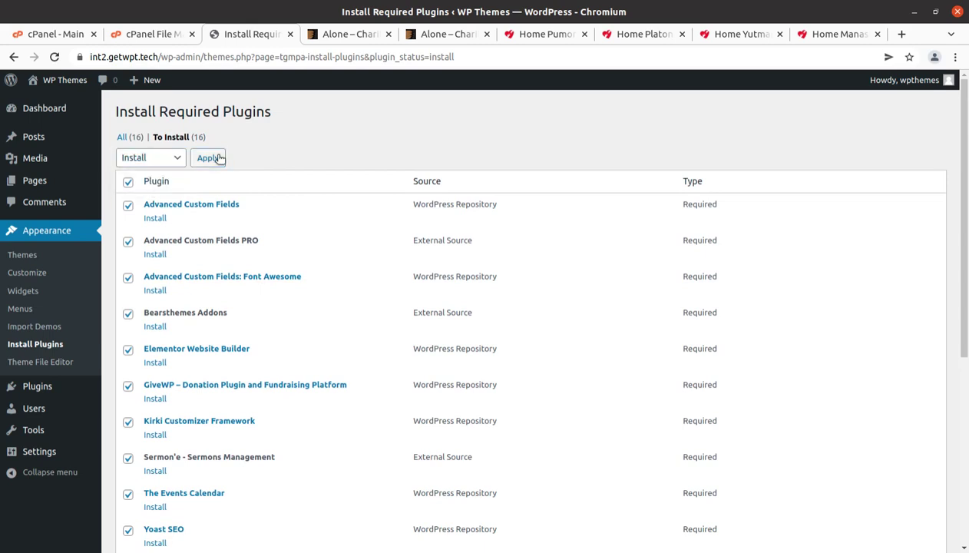
click(220, 157)
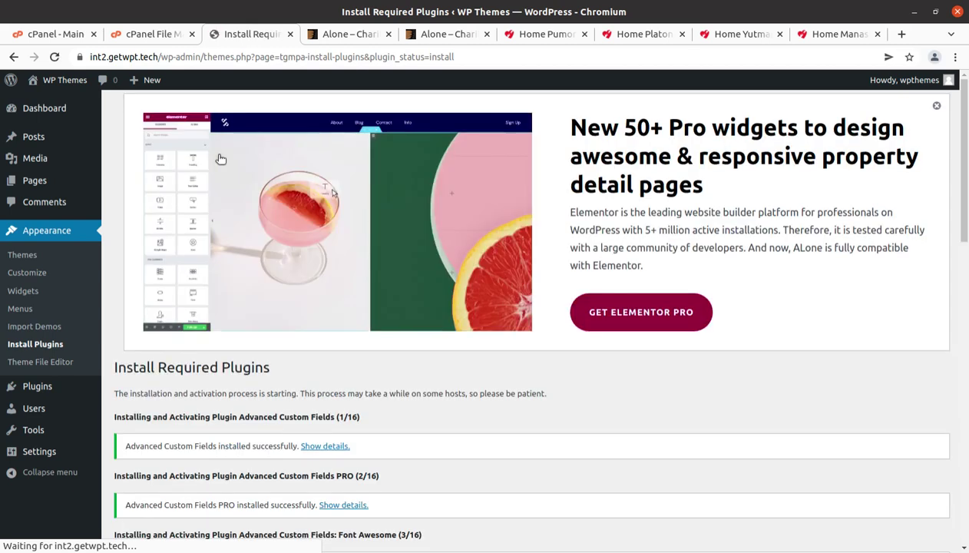
scroll(219, 177, down, 2)
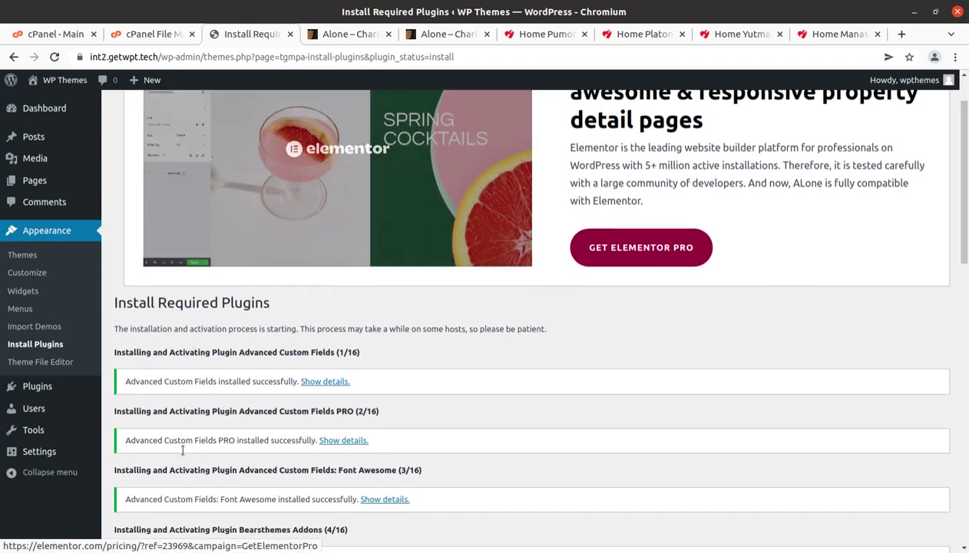
scroll(182, 459, down, 18)
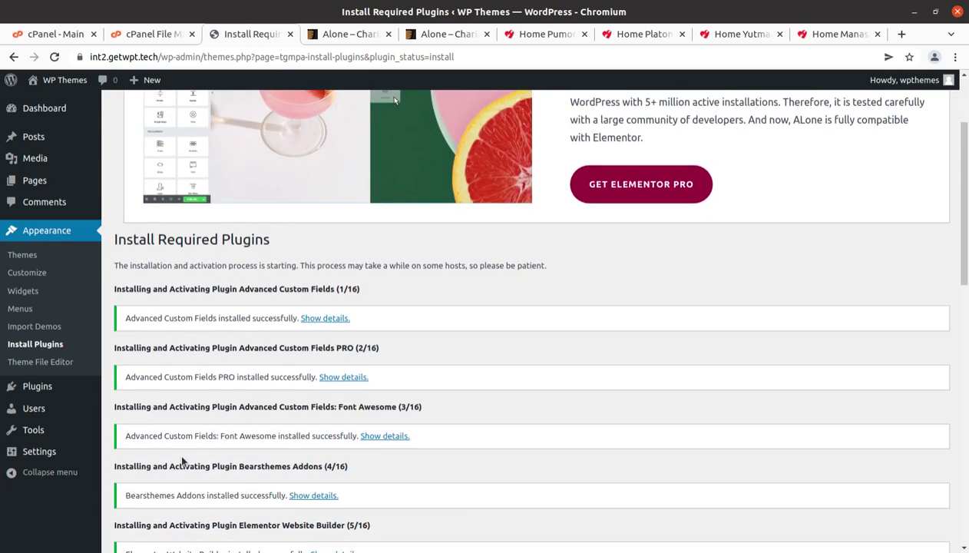
scroll(182, 459, down, 3)
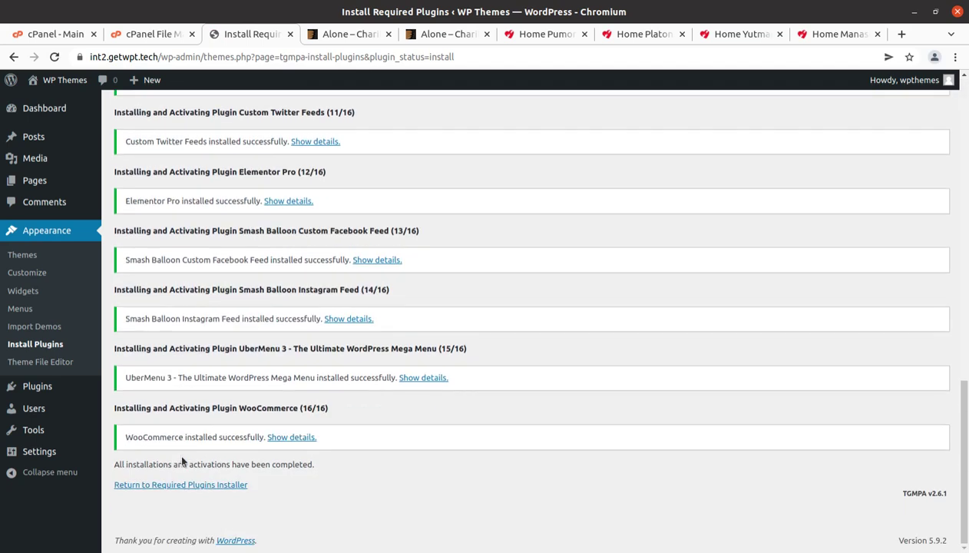
drag(110, 464, 321, 466)
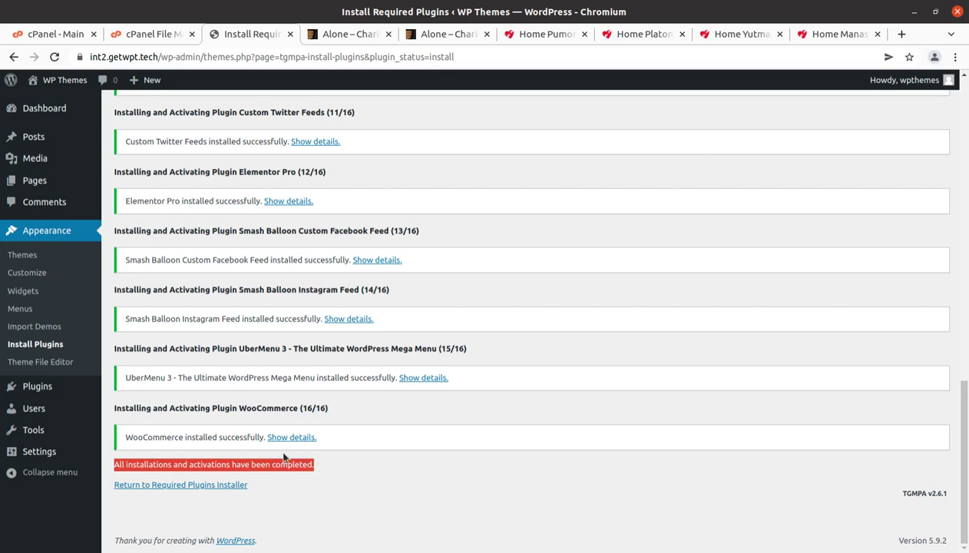
Skip the WooCommerce store setup, decline usage tracking, dismiss the store welcome message and open the WordPress dashboard
click(28, 112)
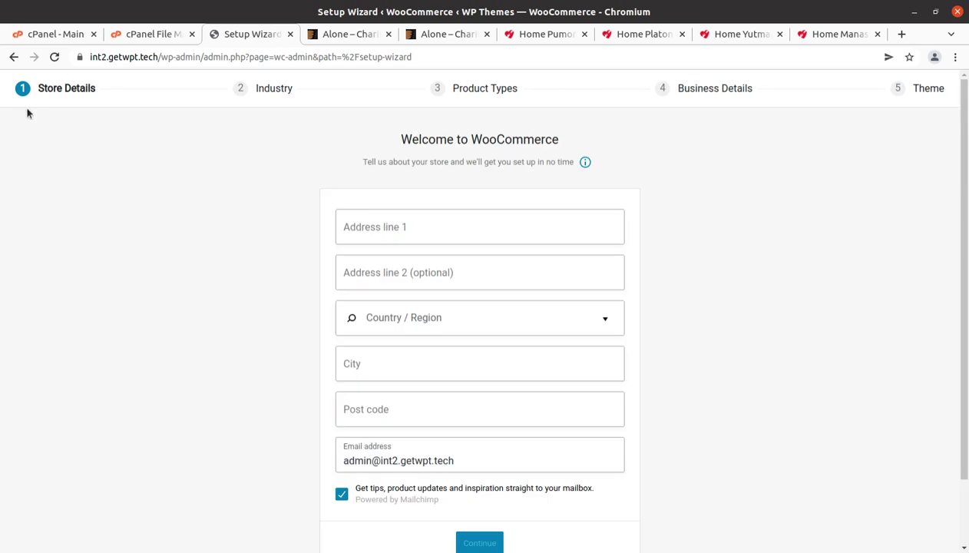
scroll(301, 265, down, 2)
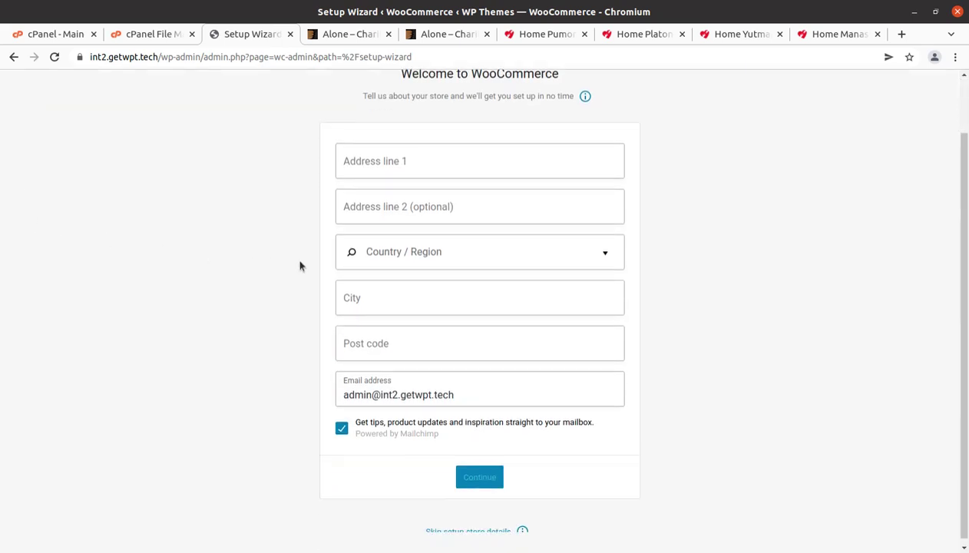
click(432, 521)
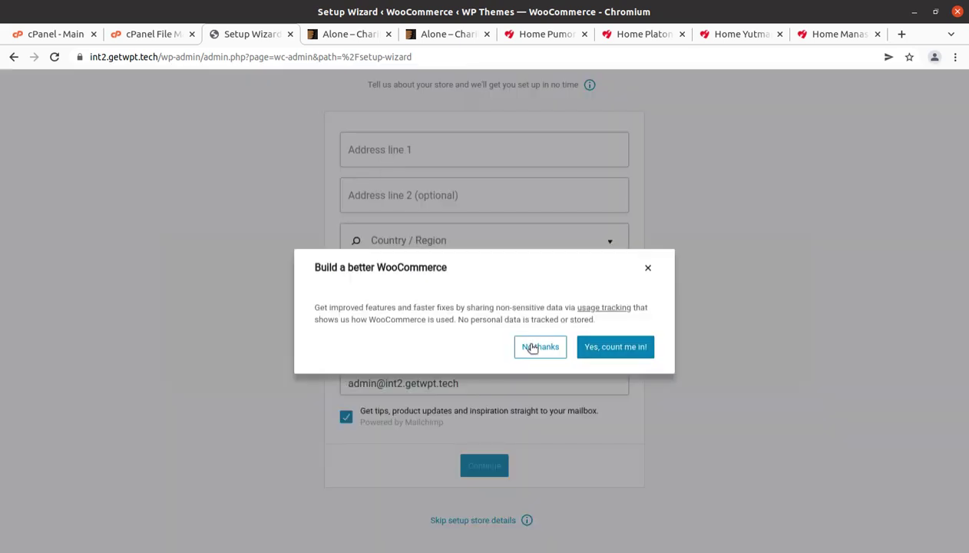
click(532, 348)
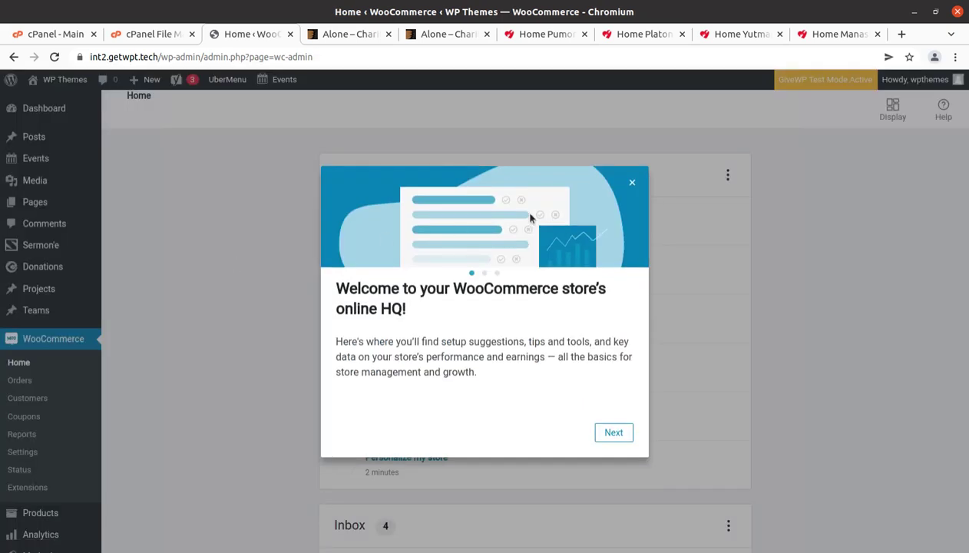
click(632, 183)
click(46, 111)
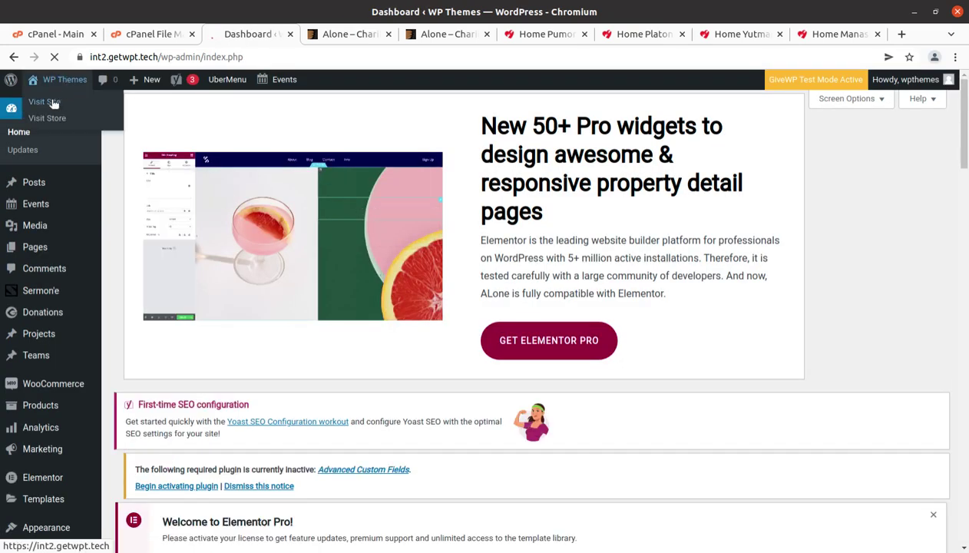
Open the site's front end in a new browser tab and look through its home page
middle_click(69, 81)
click(300, 36)
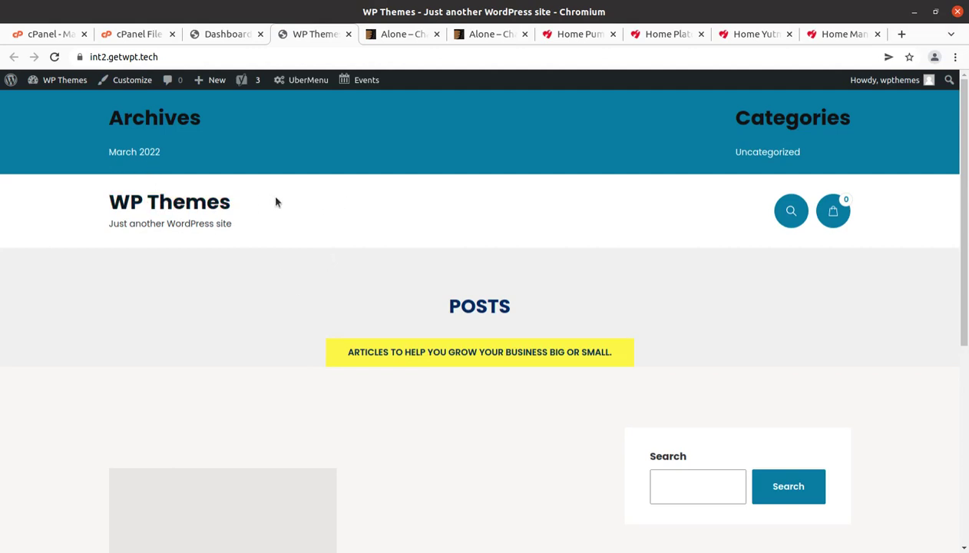
scroll(517, 251, down, 3)
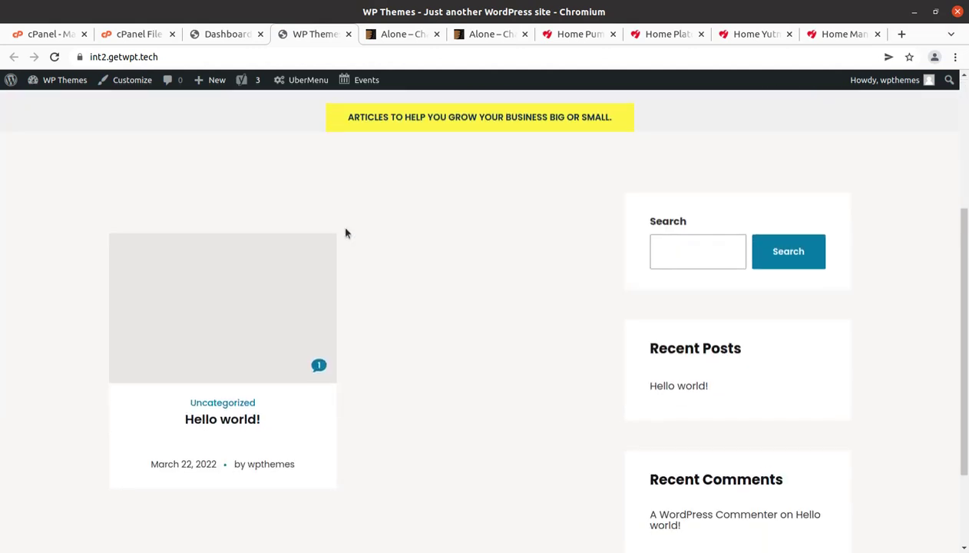
scroll(346, 233, up, 3)
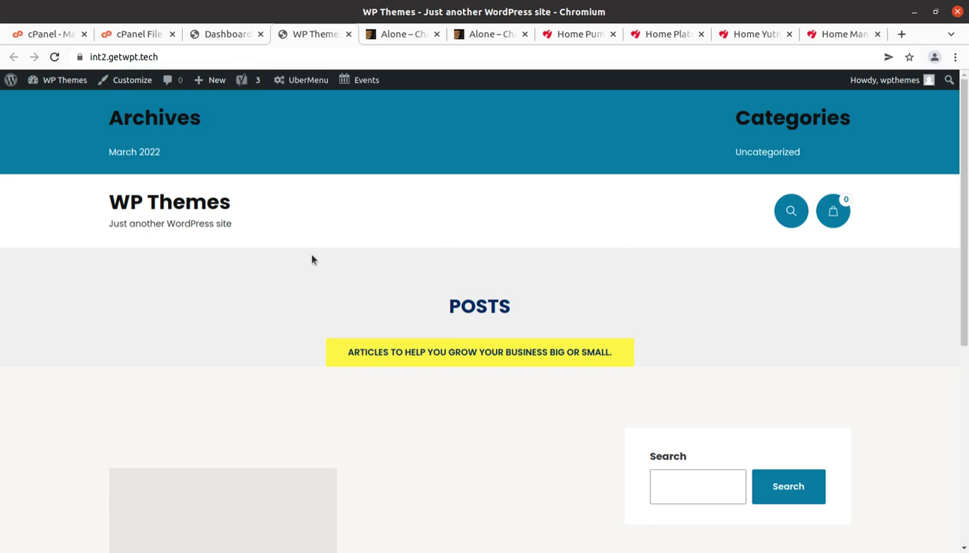
View the open Alone demo home pages for comparison, from Home Pumori to Home Manaslu, and return to the WordPress dashboard
click(566, 39)
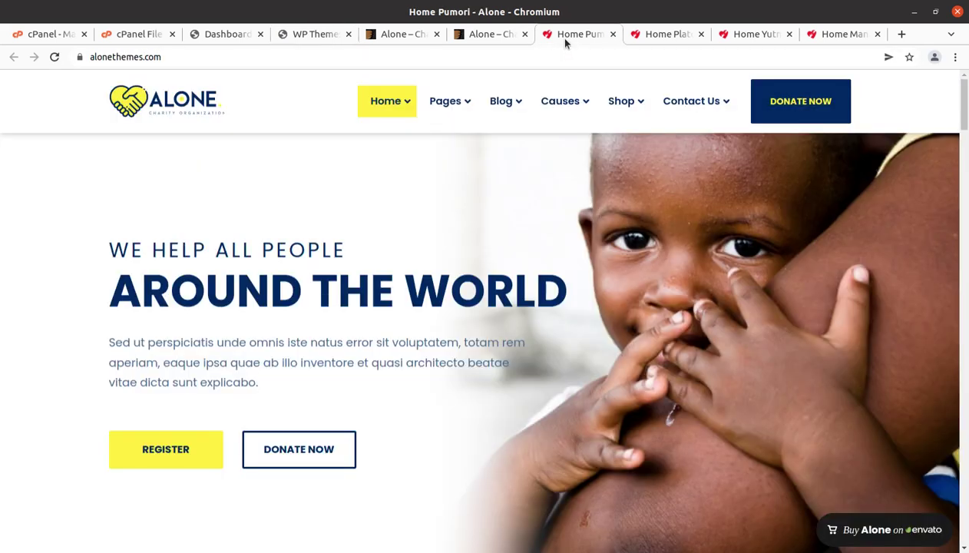
click(666, 37)
click(755, 37)
click(823, 37)
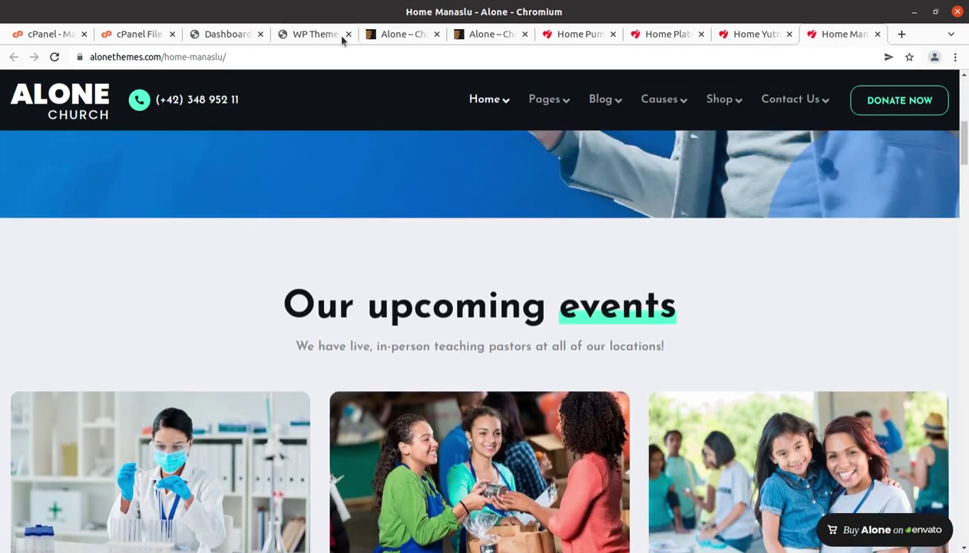
click(315, 36)
click(225, 36)
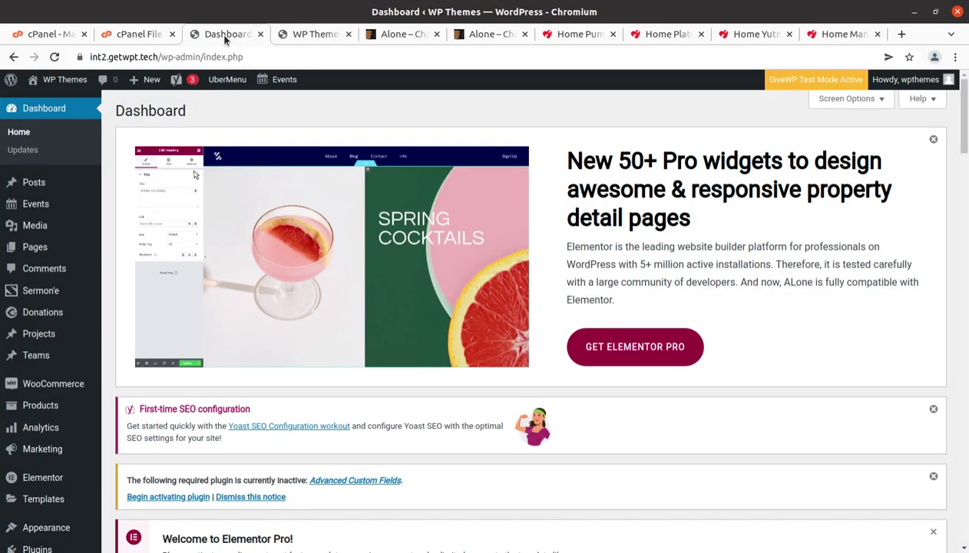
scroll(115, 338, down, 1)
scroll(115, 339, down, 5)
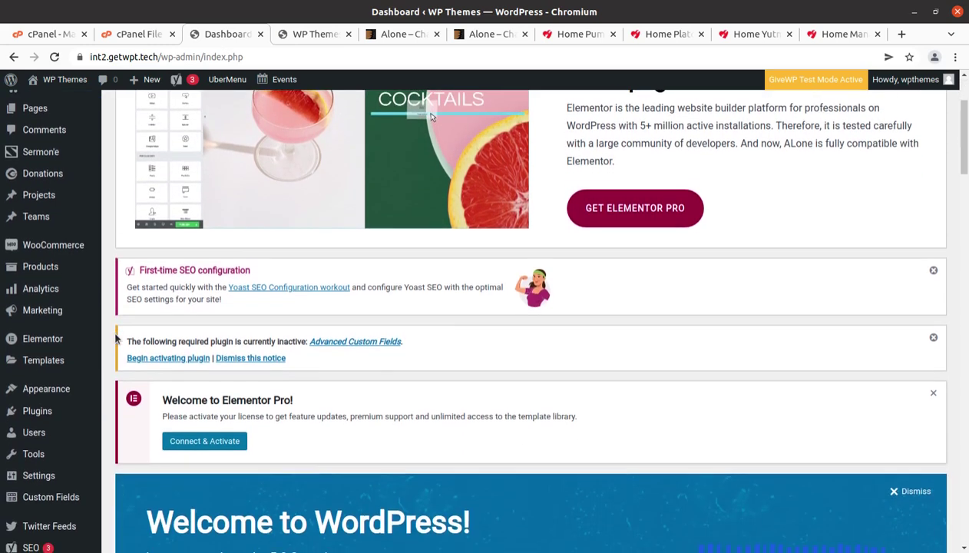
Open the theme's Import Demos page and bring the Alone Main demo package into view
mouse_move(46, 314)
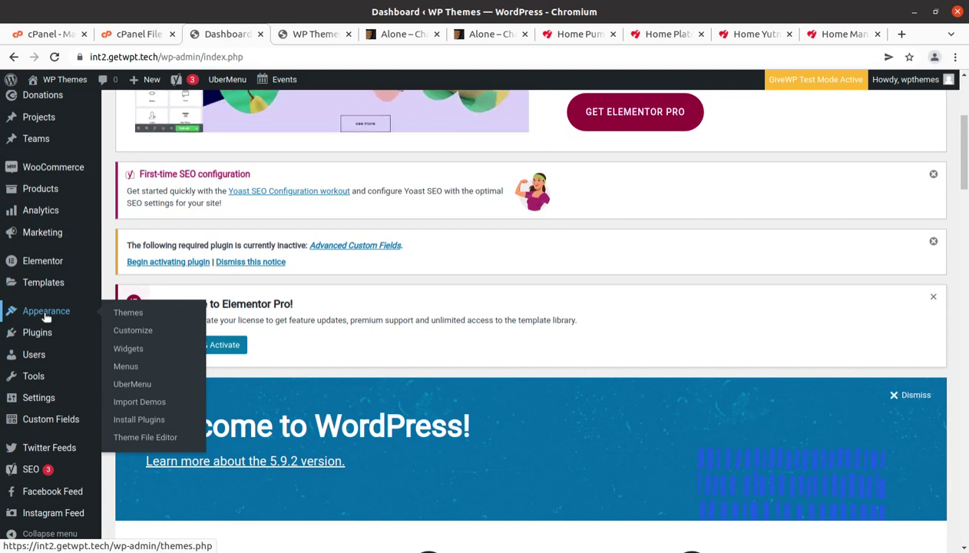
click(143, 403)
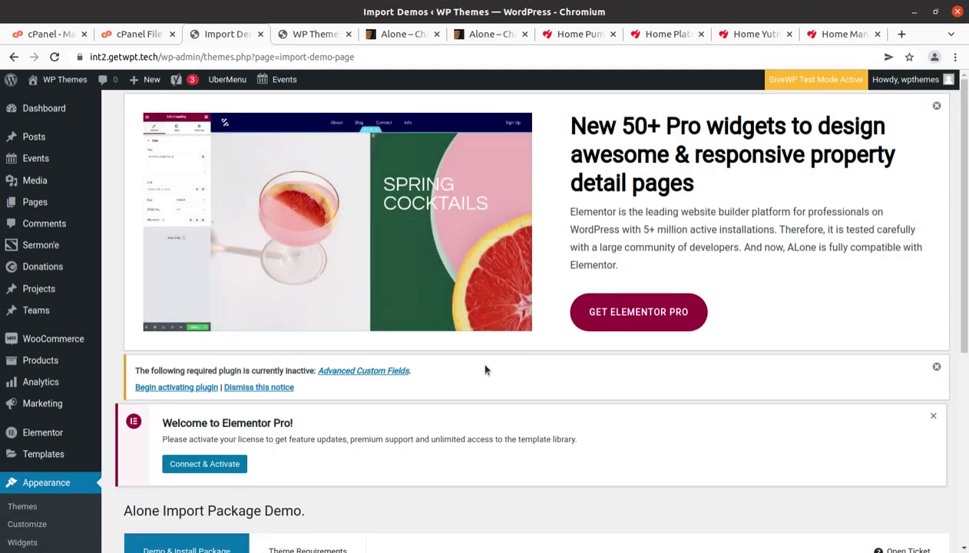
scroll(483, 371, down, 5)
scroll(484, 371, down, 3)
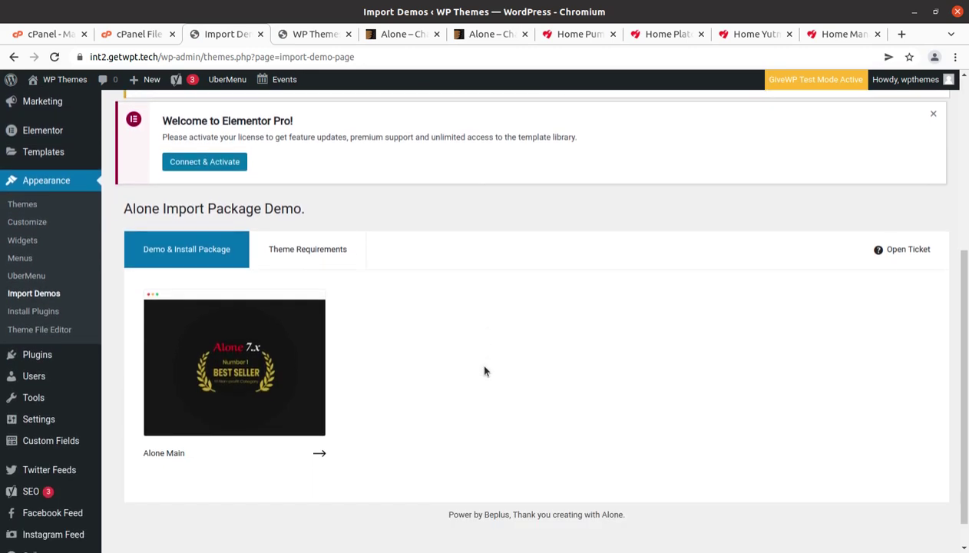
scroll(484, 371, up, 5)
scroll(483, 371, up, 2)
scroll(483, 371, down, 3)
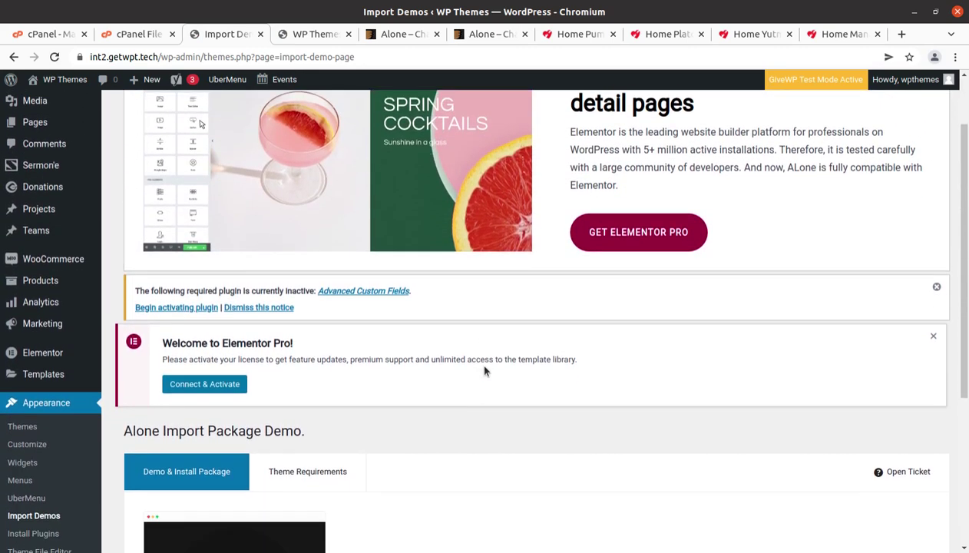
scroll(172, 406, down, 3)
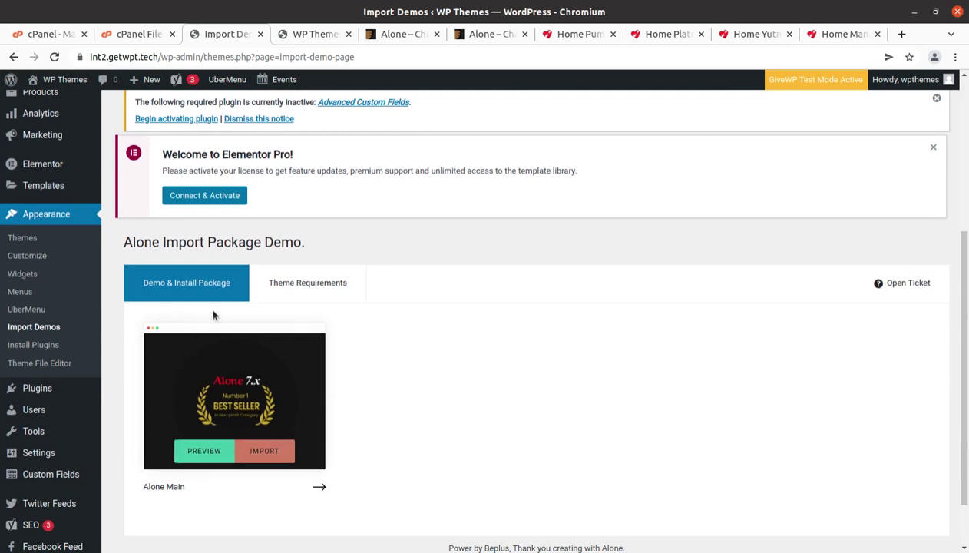
scroll(478, 483, down, 1)
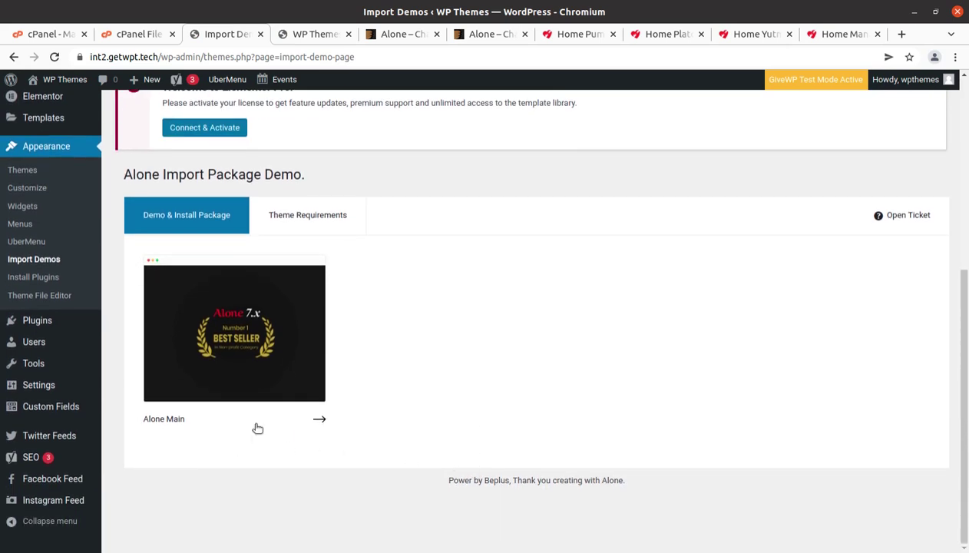
Examine the theme requirements for the server, from the PHP and MySQL versions to the memory and upload limits
click(311, 223)
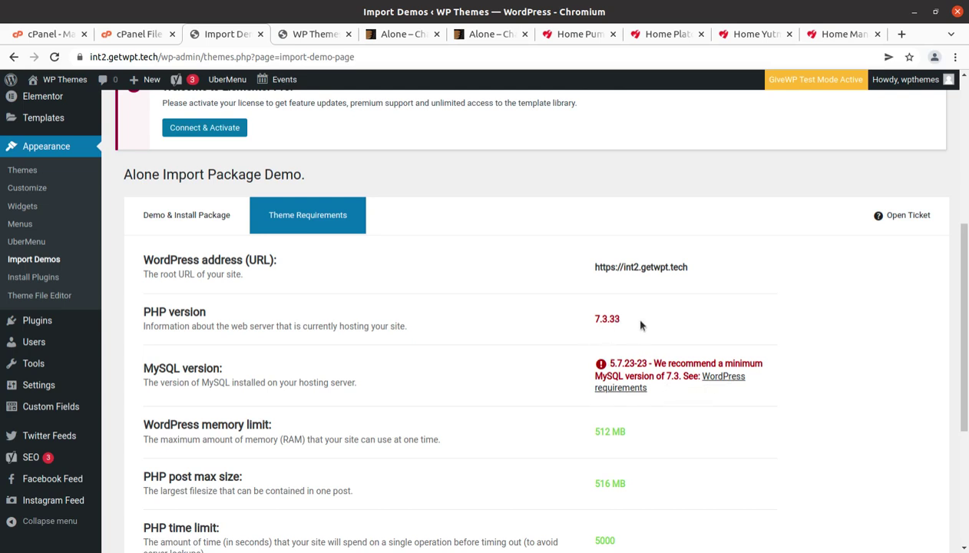
scroll(529, 333, down, 3)
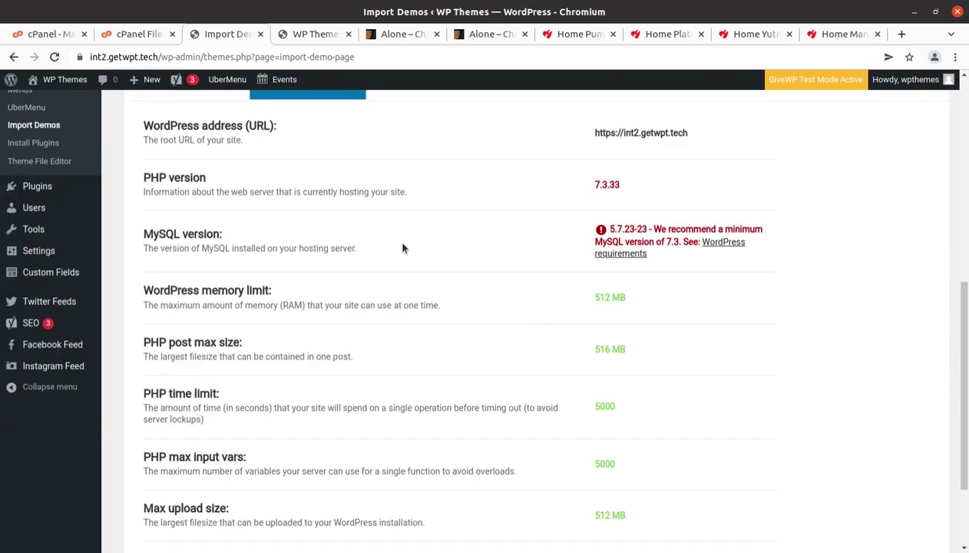
scroll(529, 230, down, 3)
scroll(537, 261, up, 2)
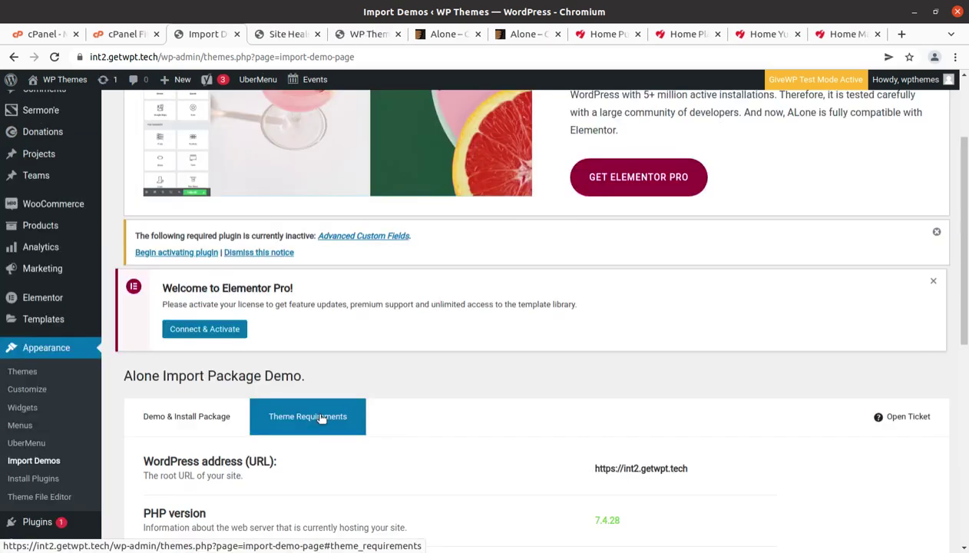
Recheck the PHP version and the other theme requirements, and return to the list of demo packages
scroll(558, 514, down, 3)
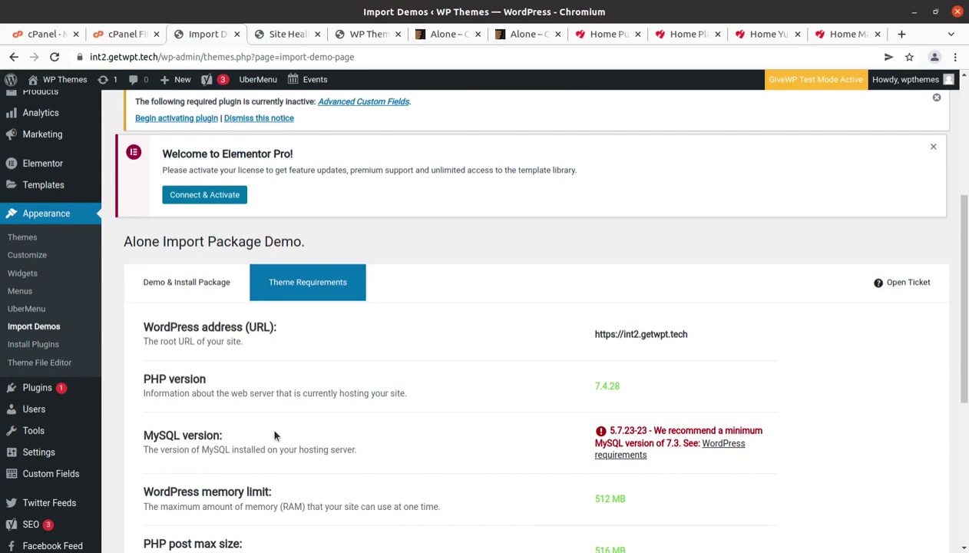
scroll(542, 422, down, 4)
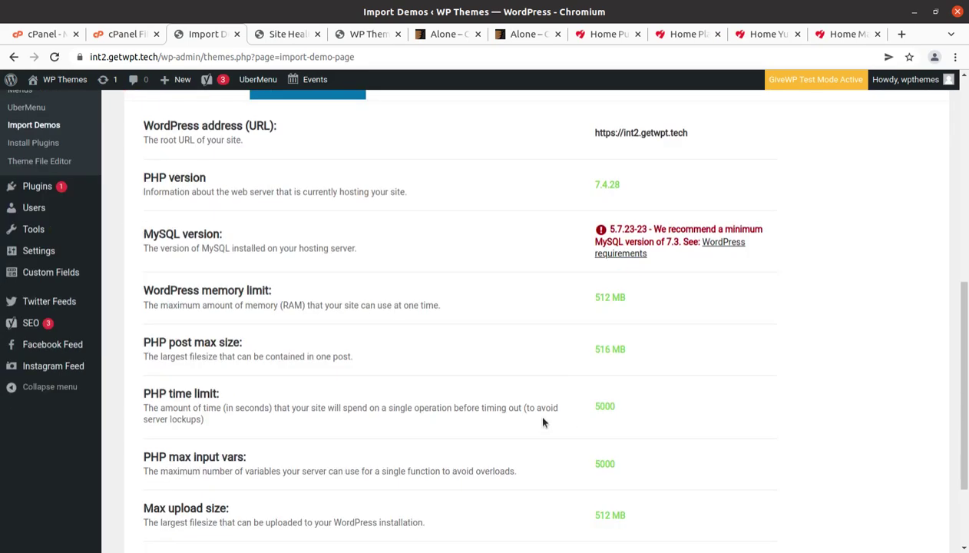
scroll(542, 421, up, 5)
scroll(542, 421, up, 3)
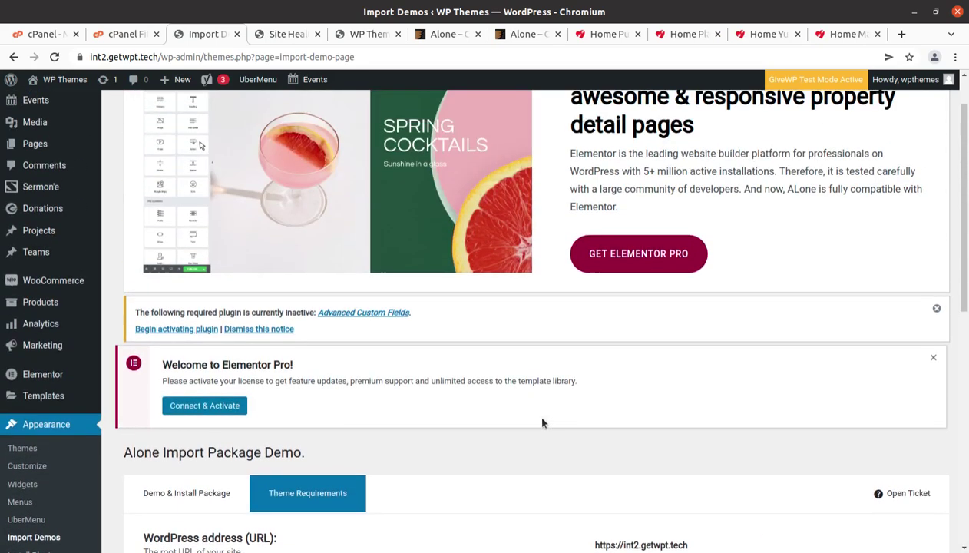
scroll(195, 464, down, 2)
click(185, 398)
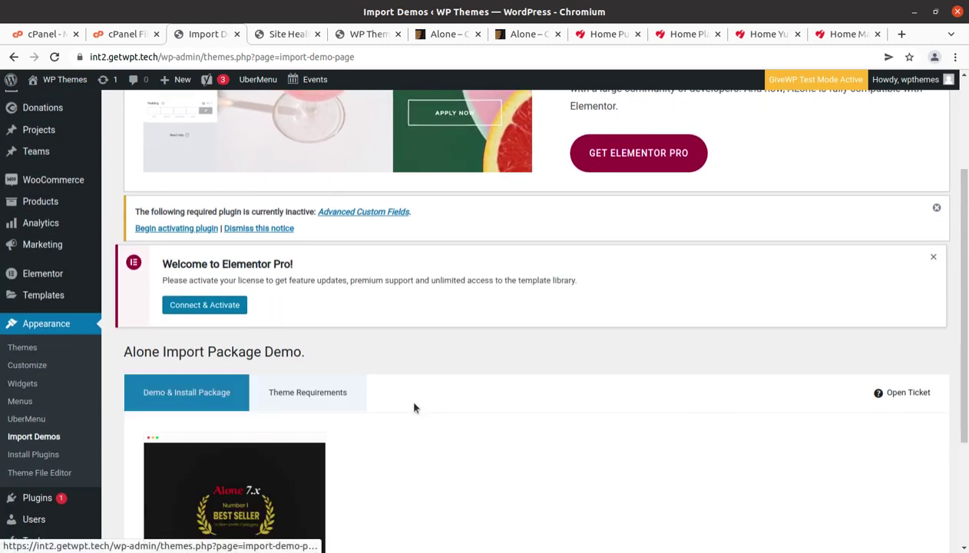
Start importing the Alone Main demo, try to back up the site first, and reload the import page
scroll(413, 406, down, 3)
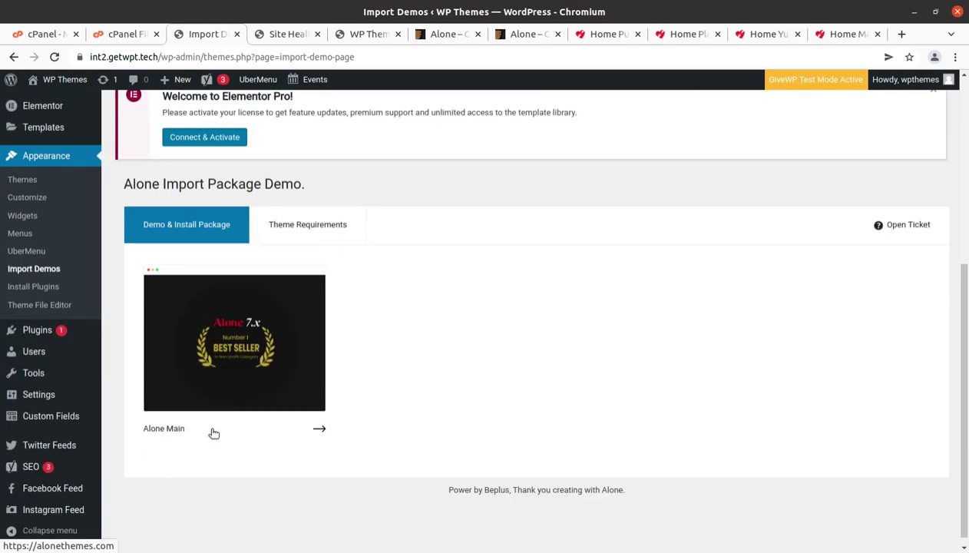
mouse_move(185, 388)
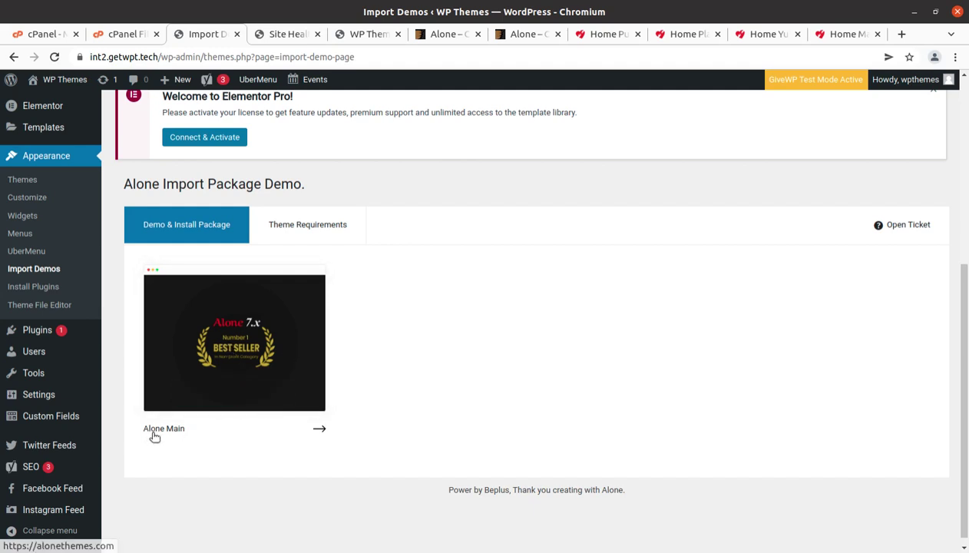
mouse_move(260, 405)
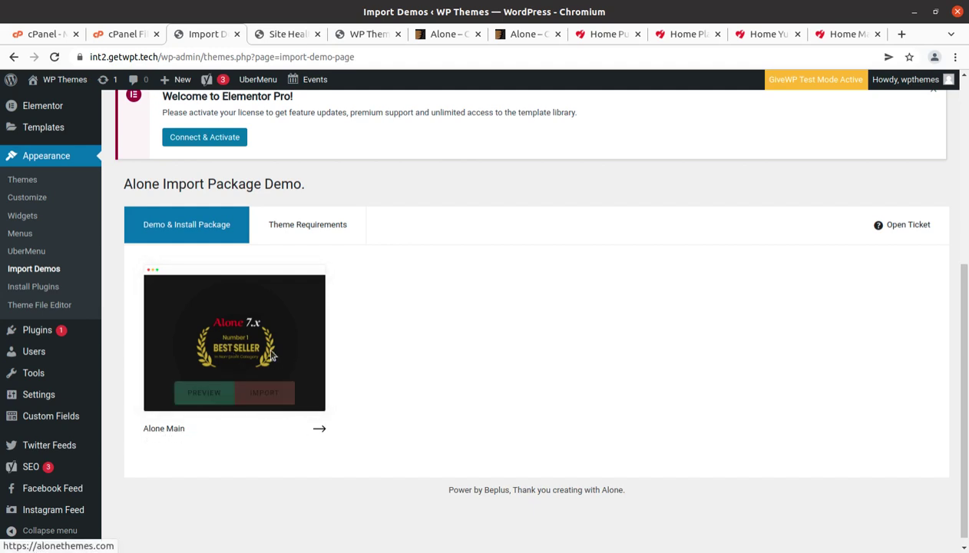
click(251, 400)
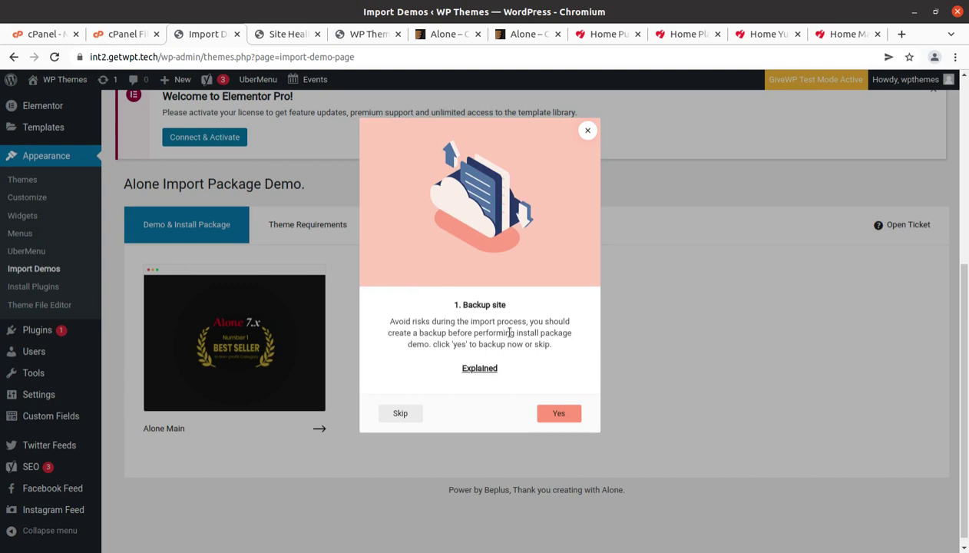
click(554, 416)
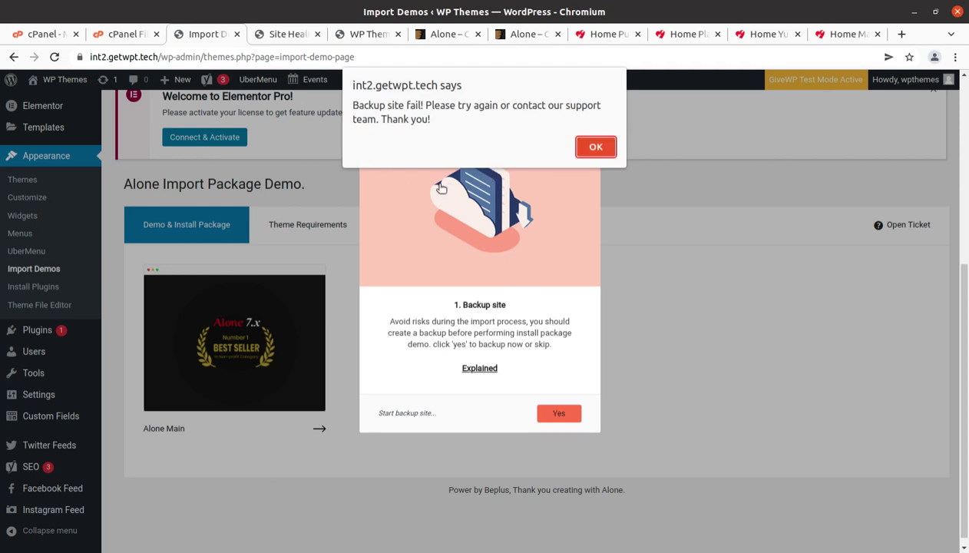
click(589, 148)
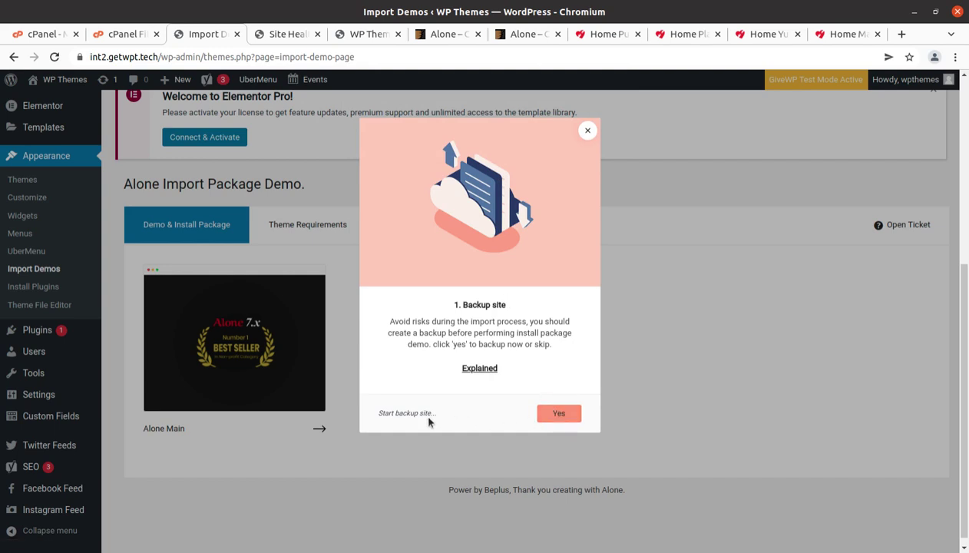
click(55, 57)
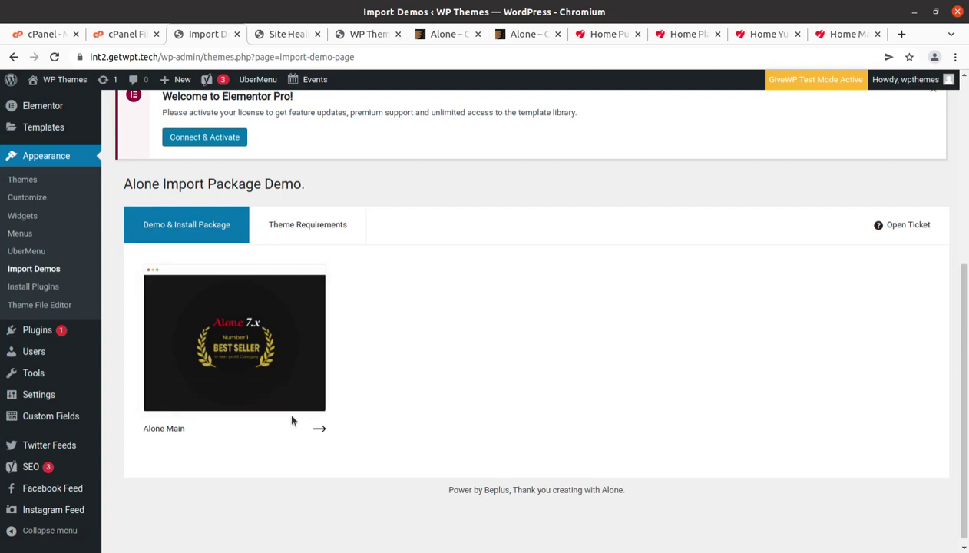
Import the Alone Main demo package with its plugins, skipping the site backup, and go to the site's home page
click(264, 393)
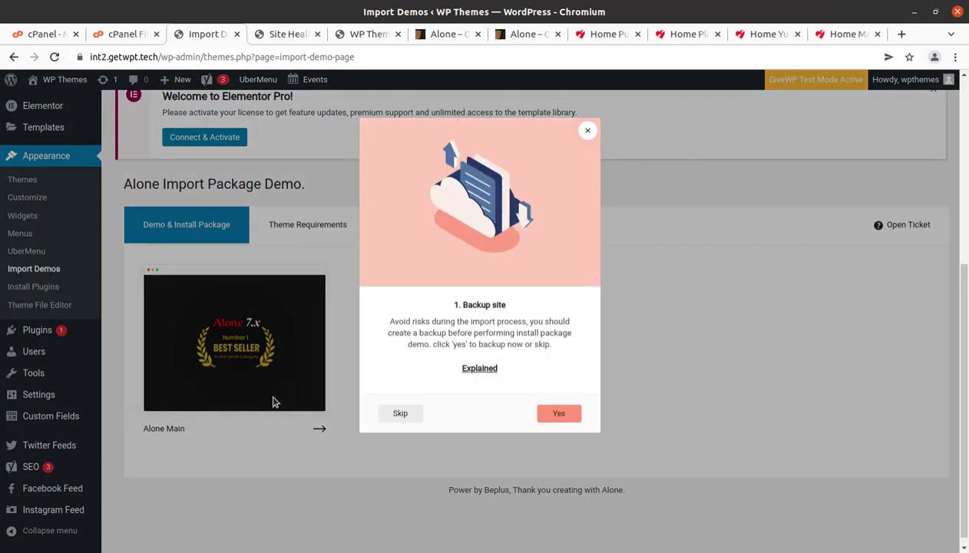
click(400, 414)
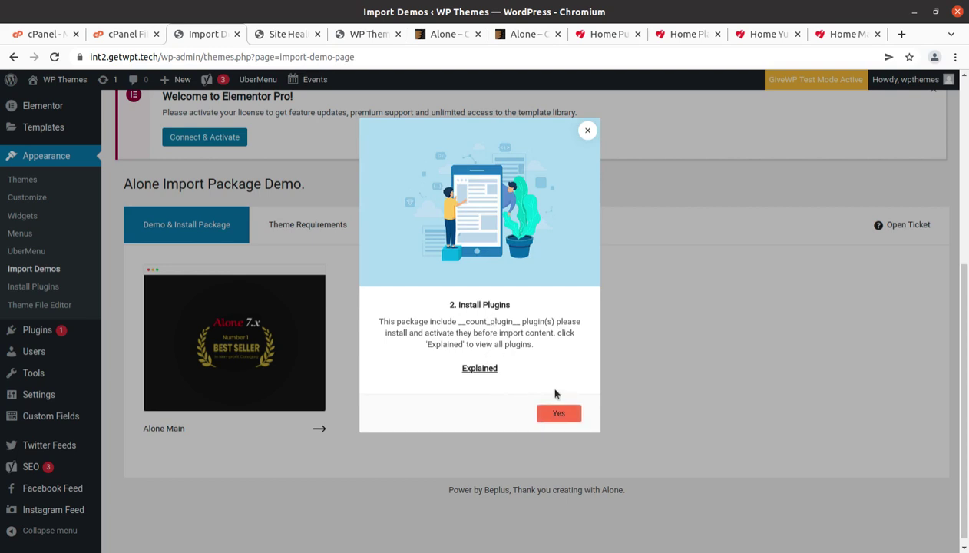
click(559, 415)
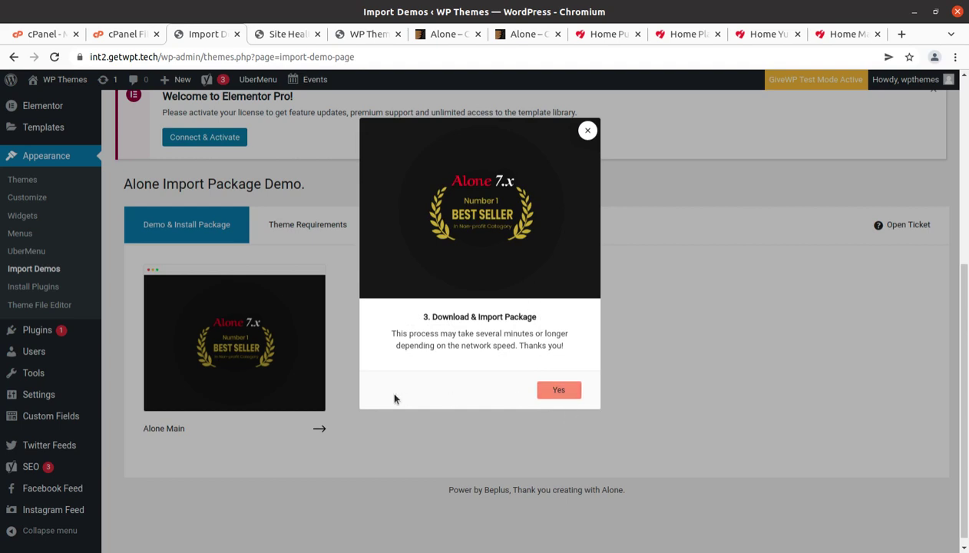
click(559, 392)
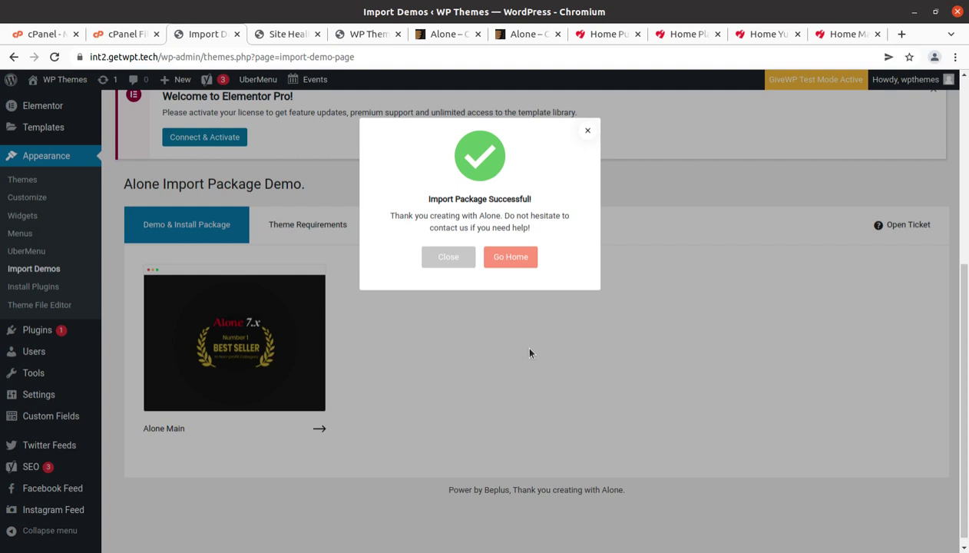
click(517, 263)
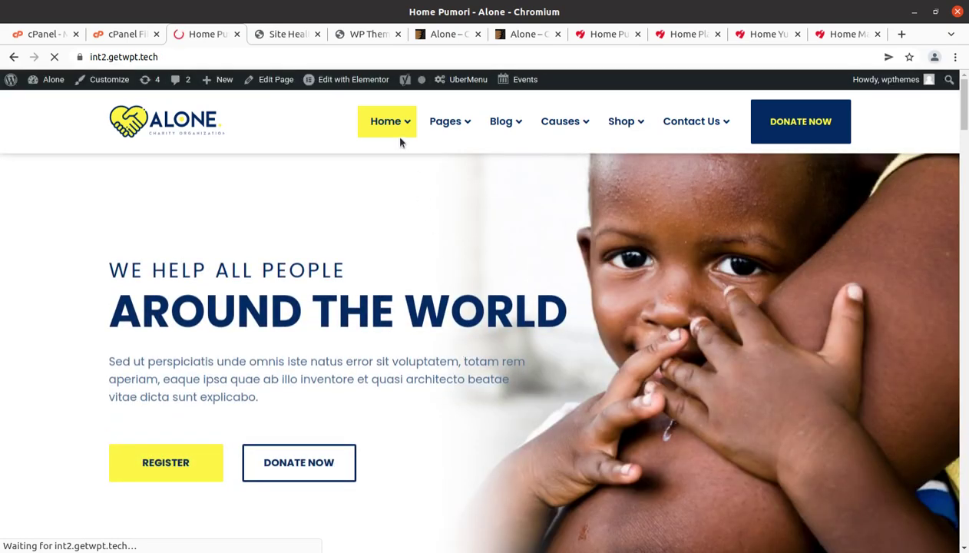
Preview the Home and Pages menus of the imported site, and open and look through the About Us page
mouse_move(400, 126)
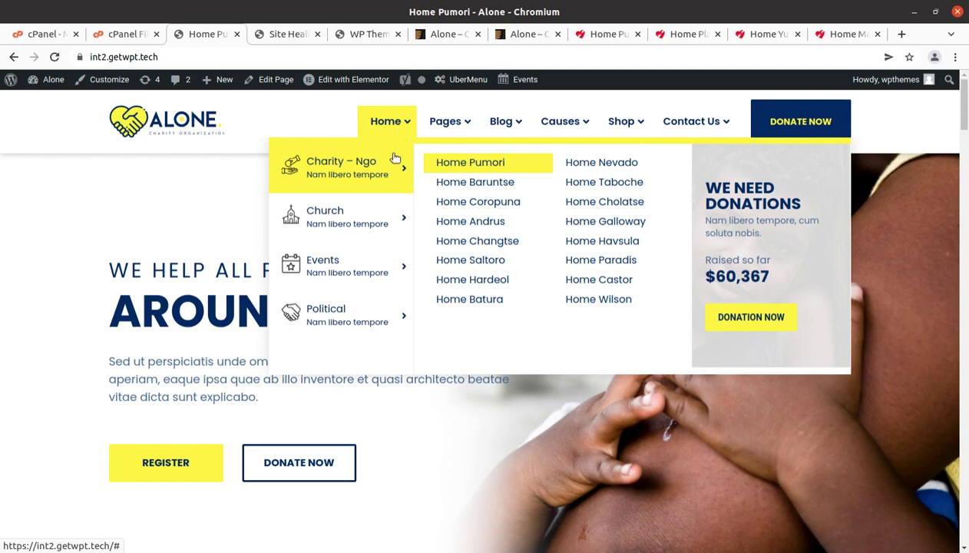
mouse_move(445, 124)
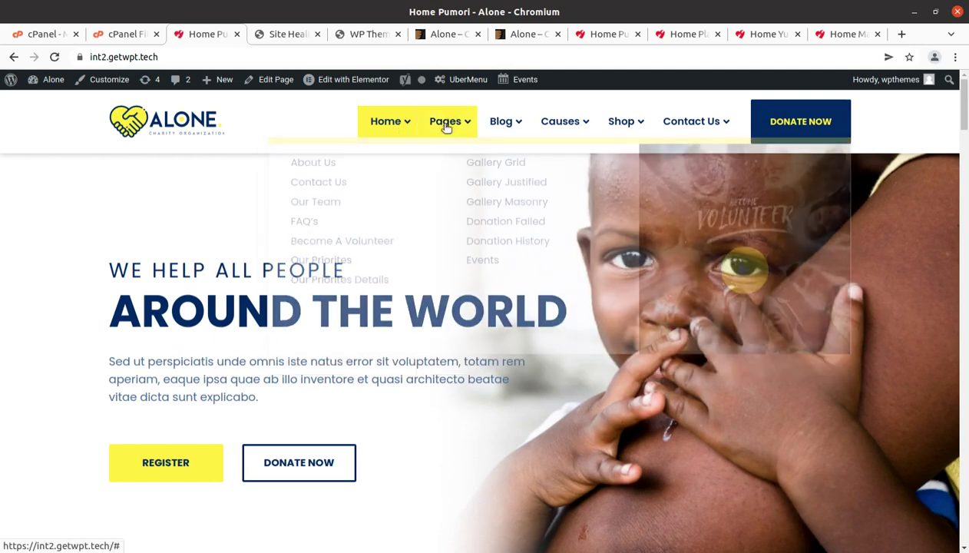
click(315, 169)
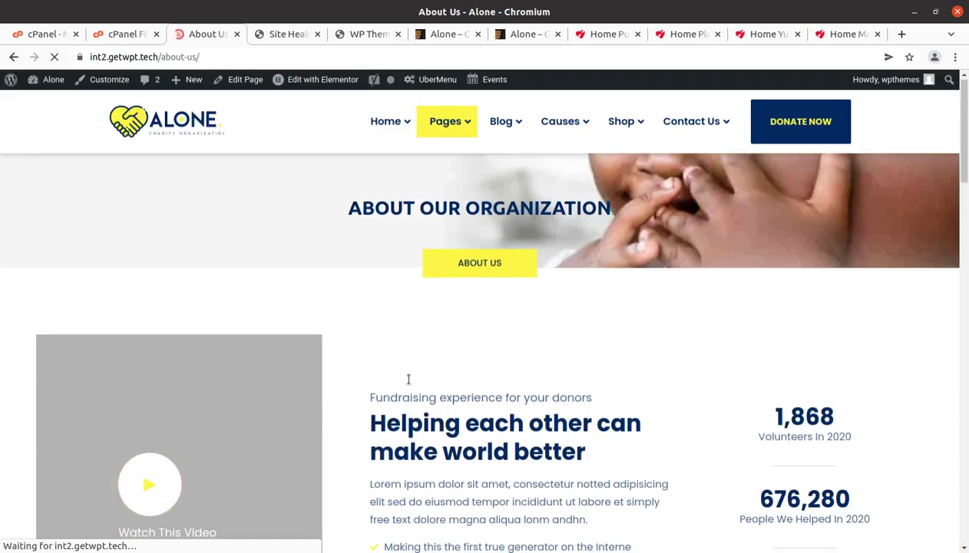
scroll(406, 380, down, 2)
scroll(409, 383, down, 8)
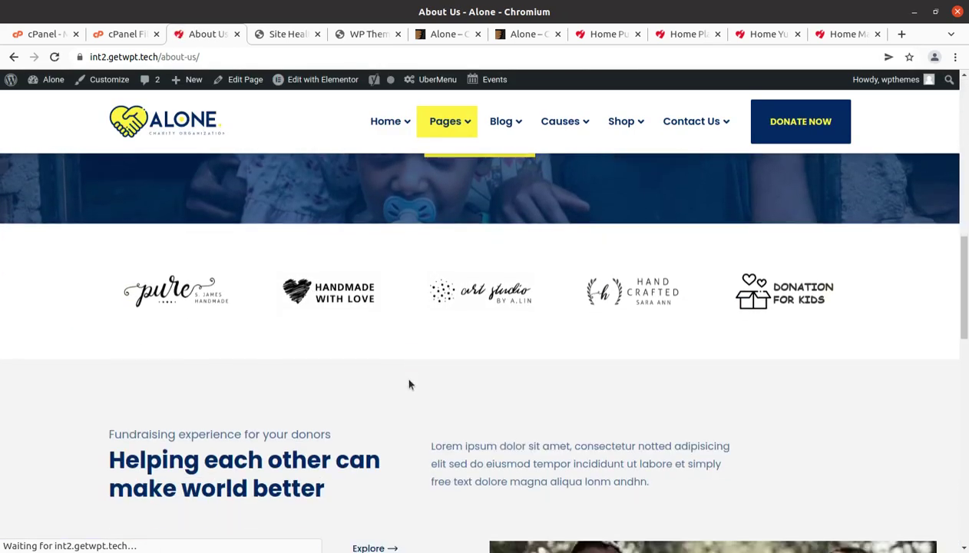
scroll(409, 384, down, 6)
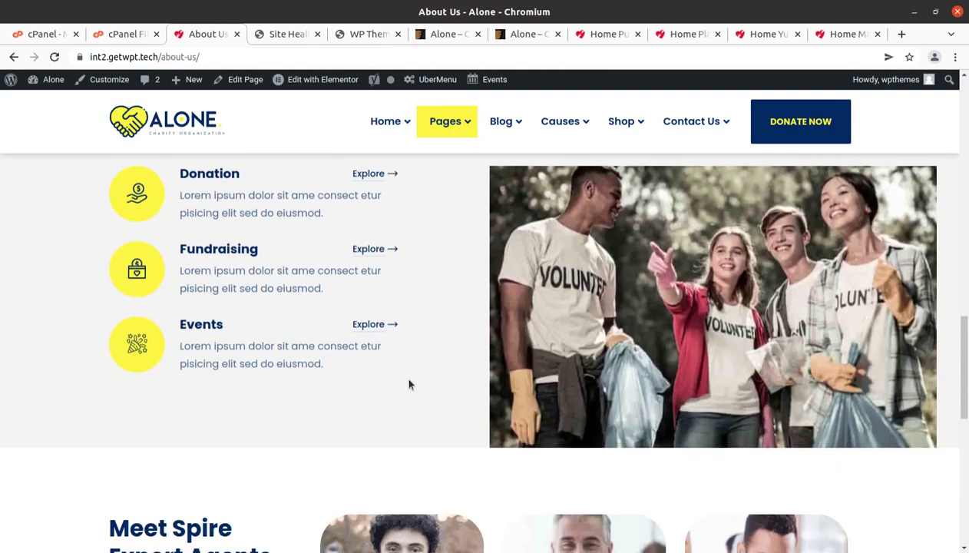
scroll(371, 368, up, 2)
scroll(209, 259, up, 12)
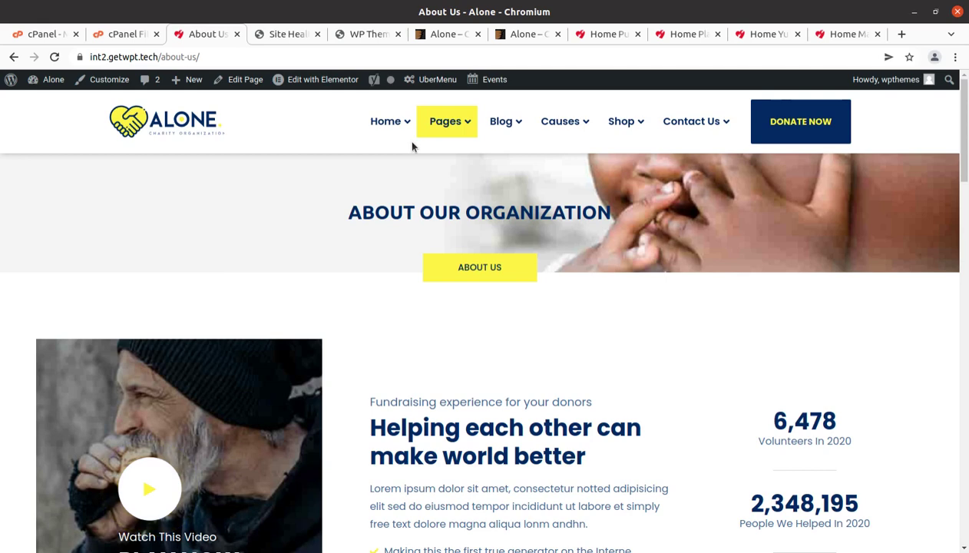
Look over the Charity – Ngo and Church home page variants and open Home Pumori
mouse_move(407, 121)
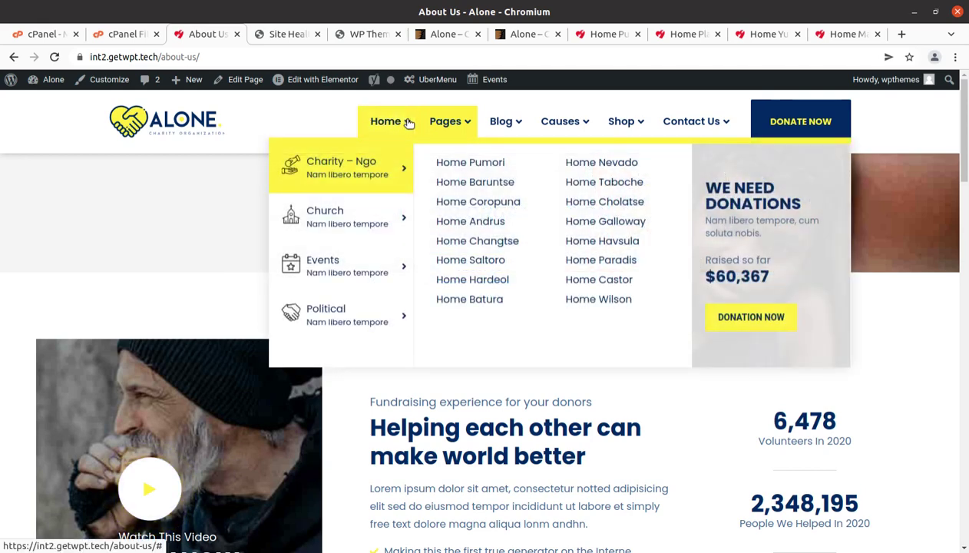
mouse_move(329, 311)
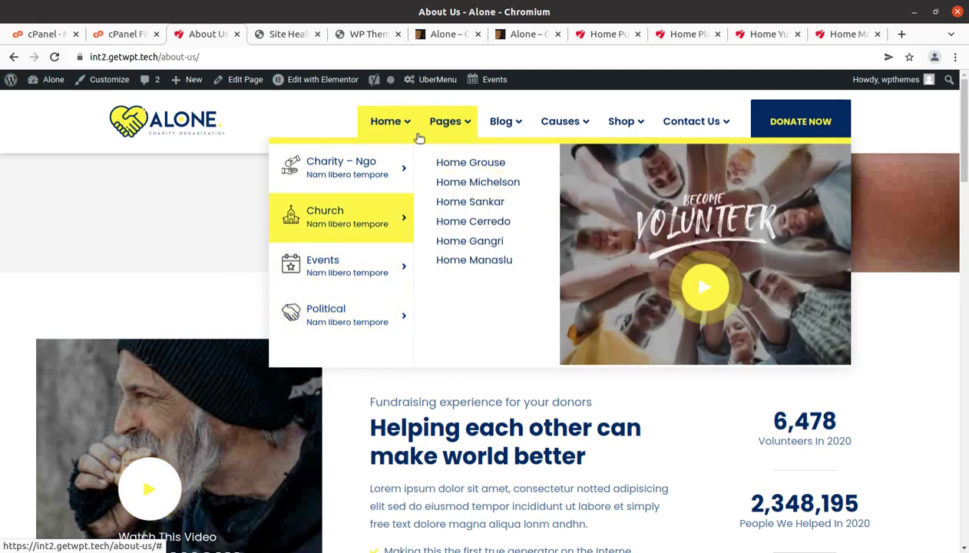
mouse_move(378, 163)
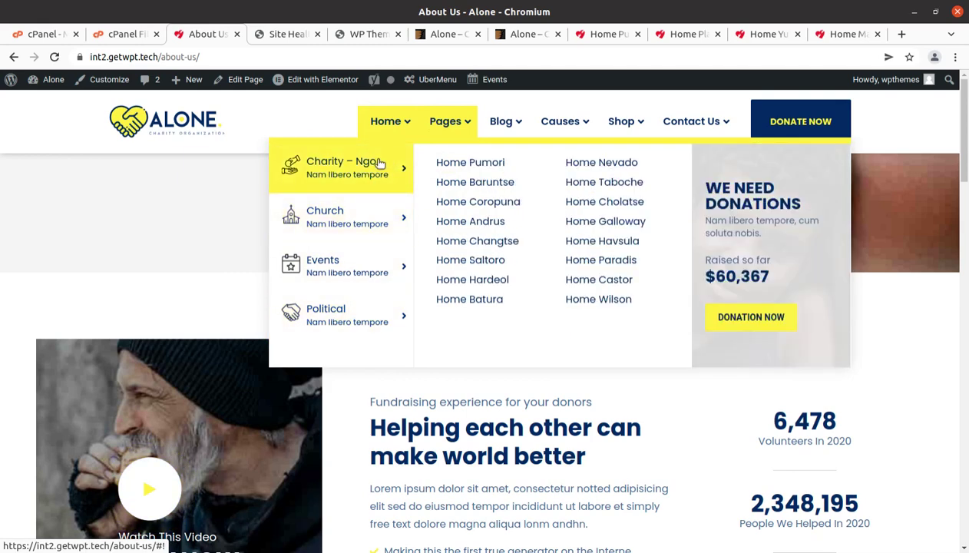
click(465, 168)
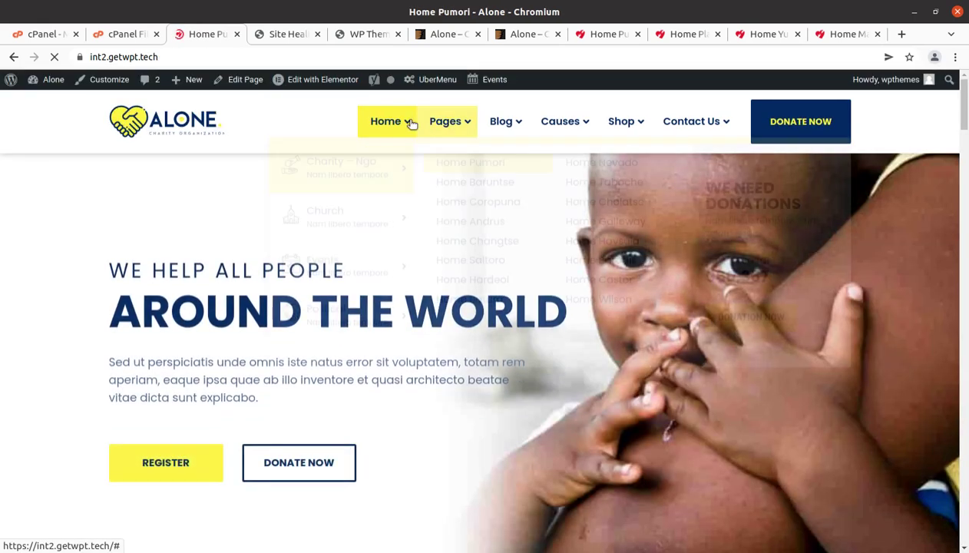
Open the Home Baruntse page and then the Church variant Home Grouse, and look over both pages
click(454, 186)
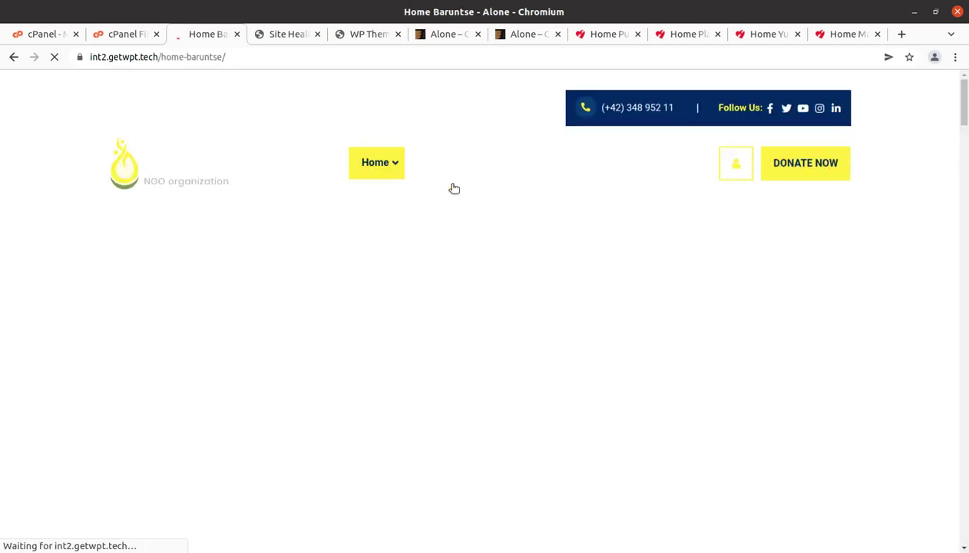
scroll(421, 274, down, 4)
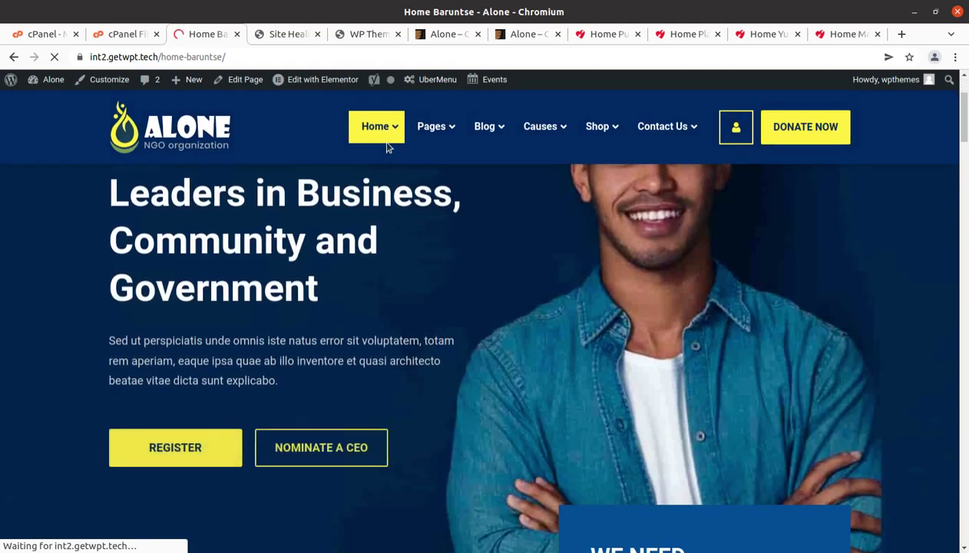
mouse_move(384, 132)
mouse_move(399, 223)
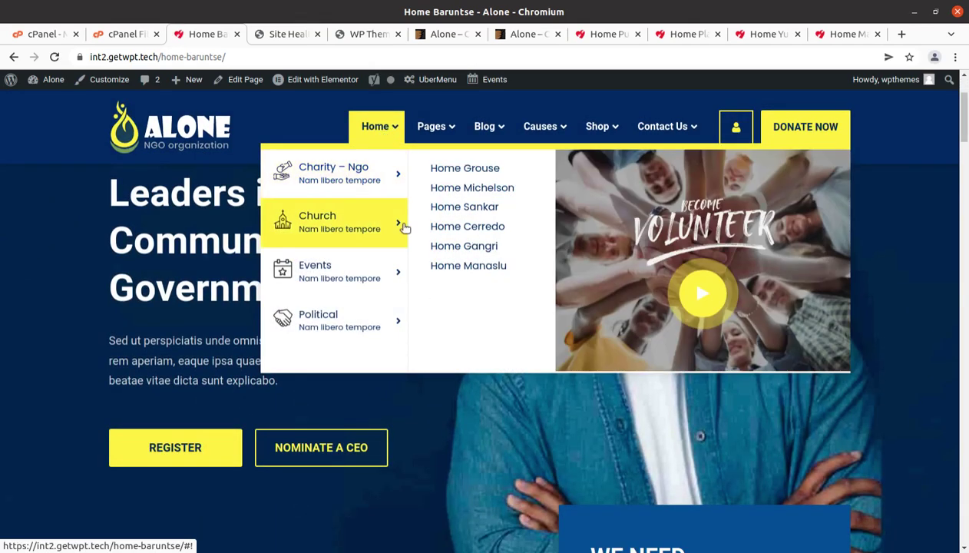
click(469, 168)
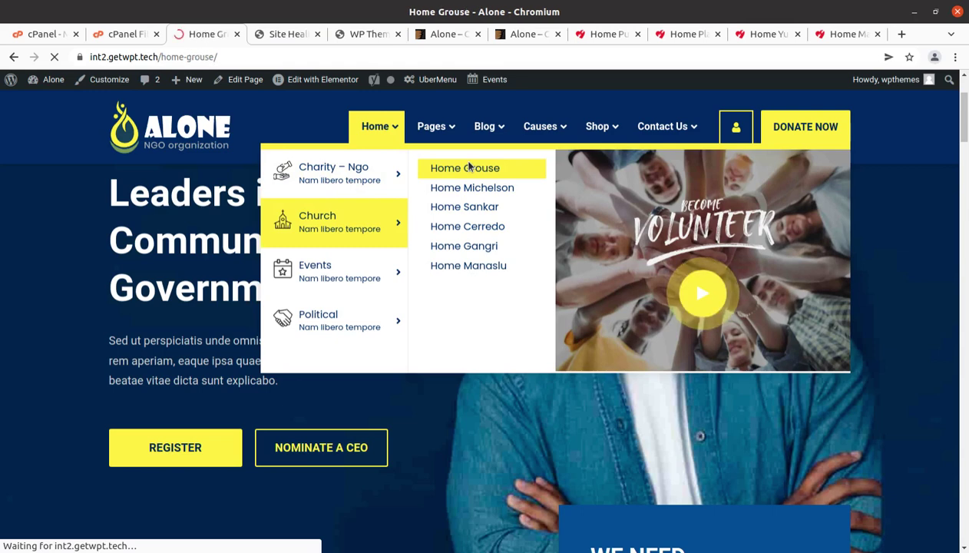
scroll(435, 261, down, 2)
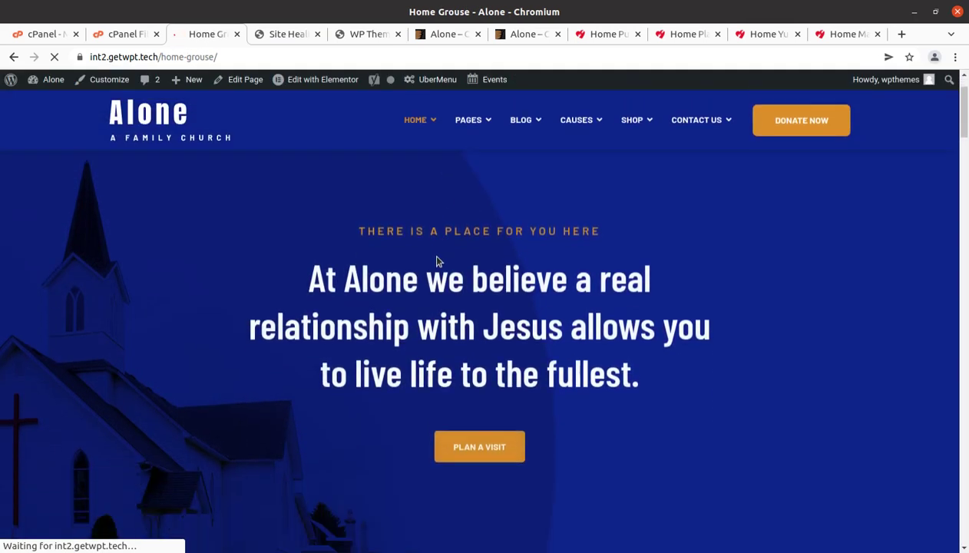
scroll(216, 209, down, 2)
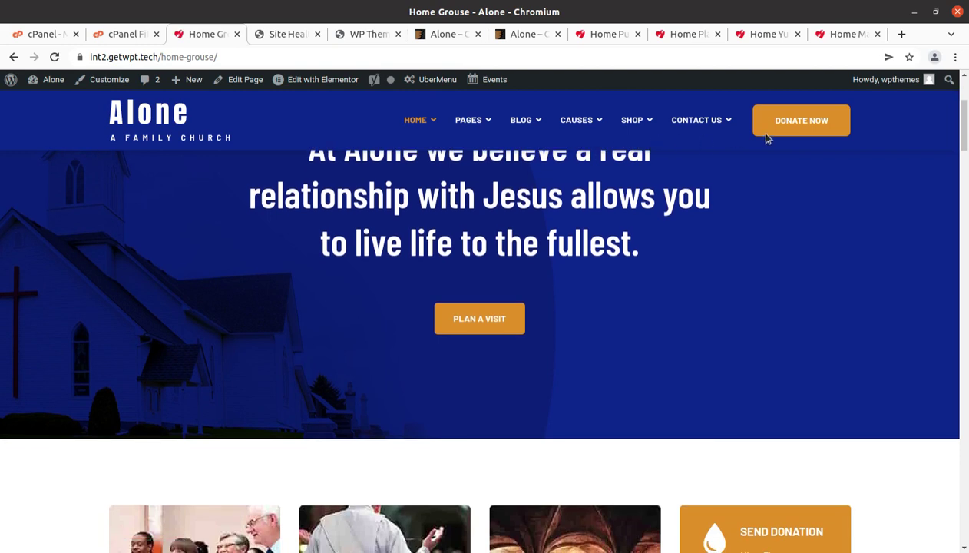
Open the donation form on the Home Grouse page, try the $250 and Custom Amount options, and close the form
click(798, 130)
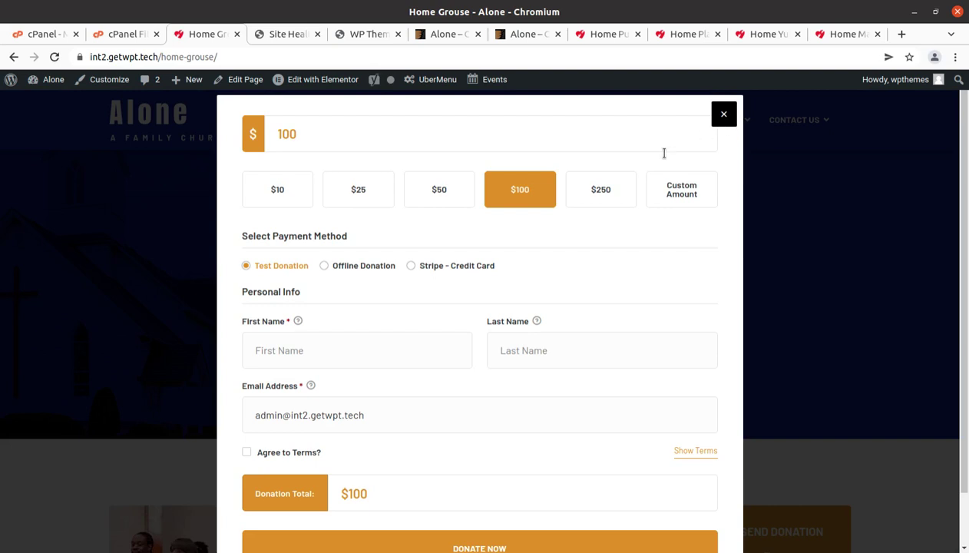
click(601, 189)
click(682, 189)
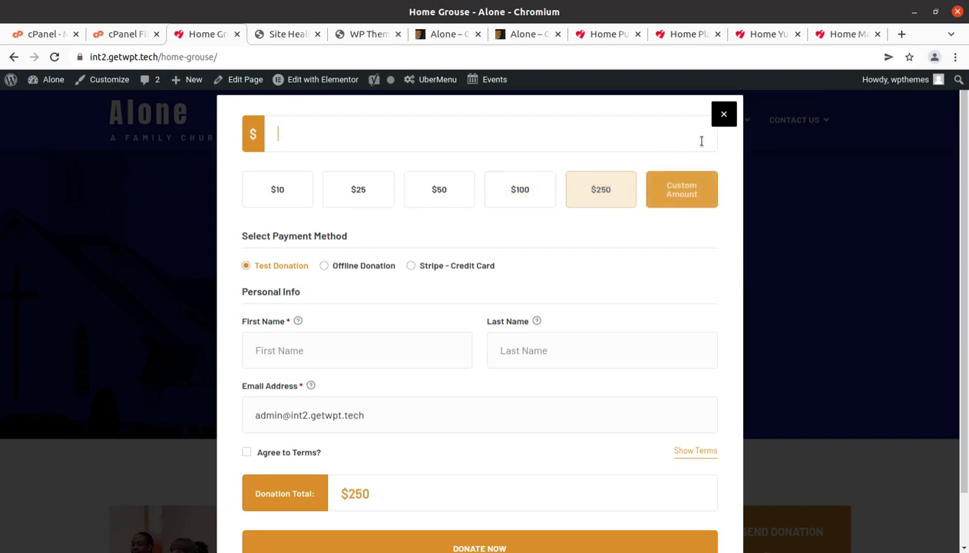
click(723, 114)
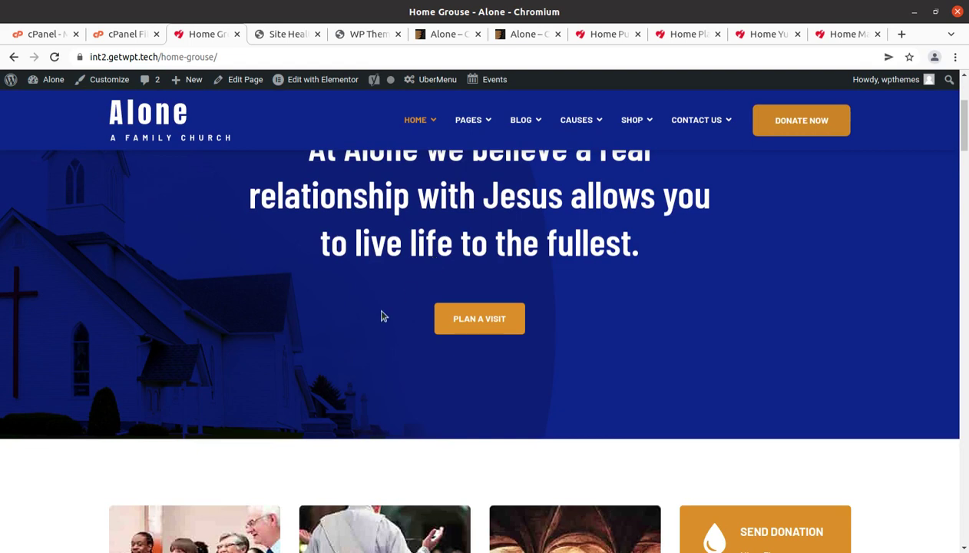
Preview the Causes, Blog, Pages, Shop and Home menus of the Home Grouse page
scroll(249, 440, up, 3)
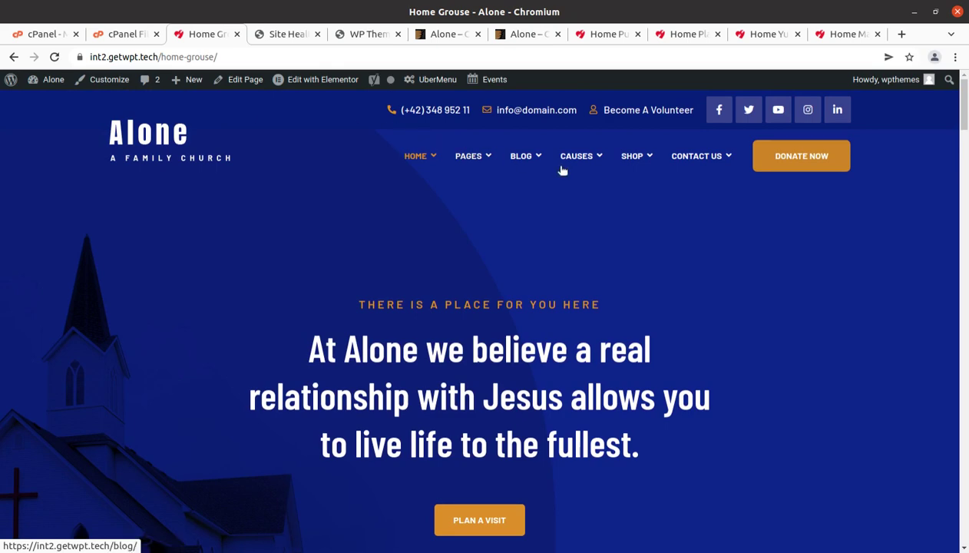
mouse_move(597, 162)
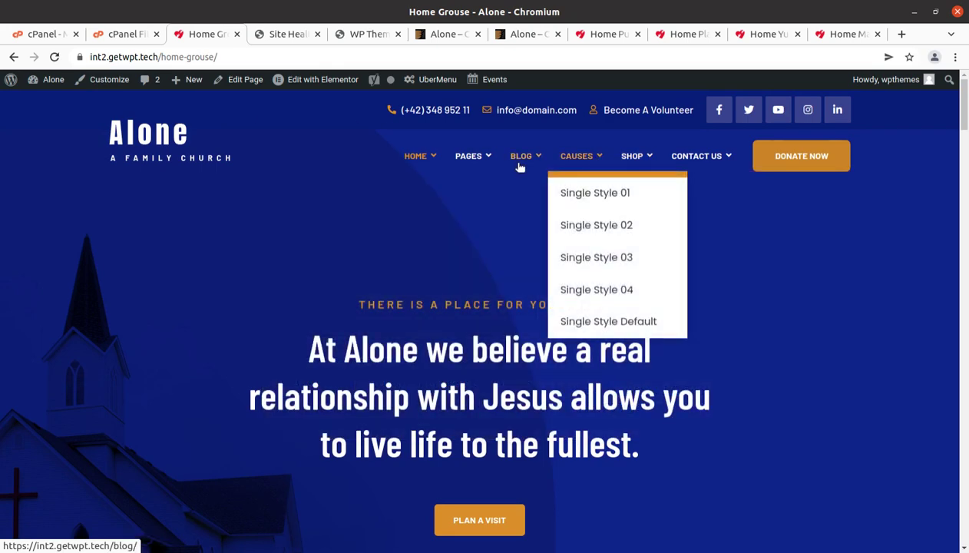
mouse_move(520, 166)
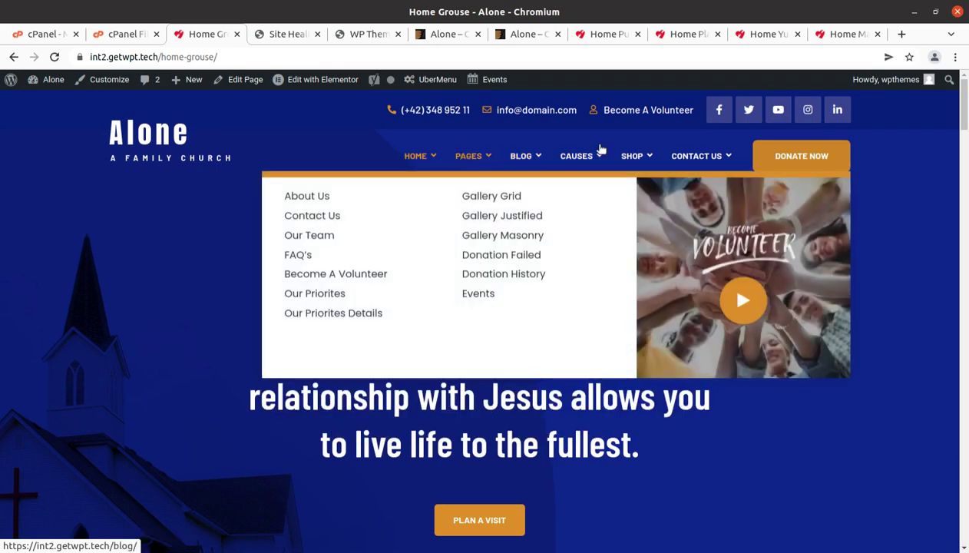
mouse_move(637, 157)
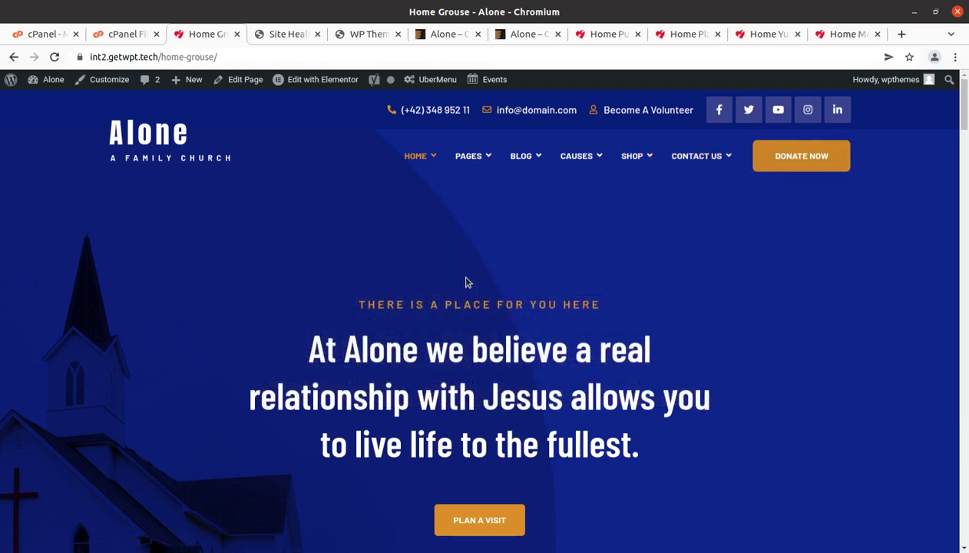
mouse_move(426, 151)
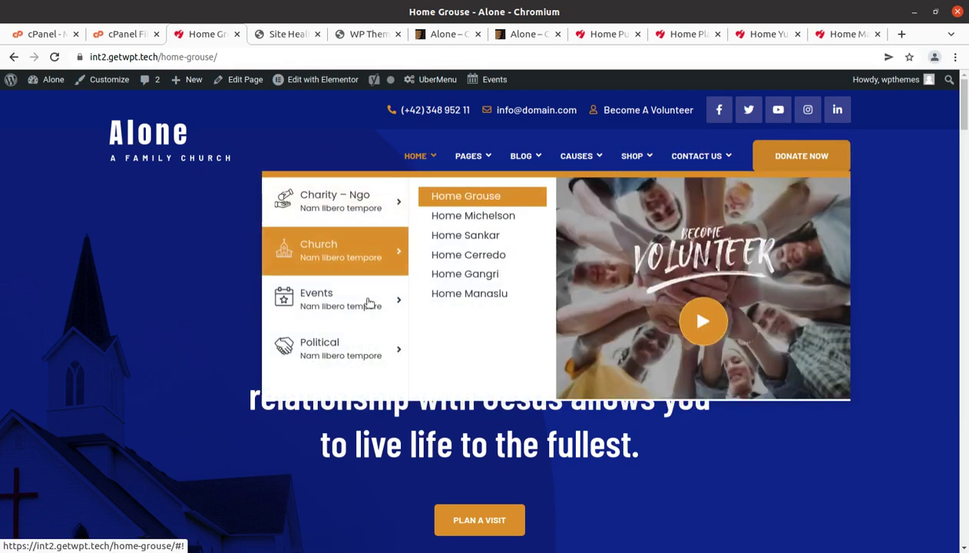
Go to the WordPress dashboard through the site's home page, running the WordPress database update and dismissing the GiveWP add-on offer
click(138, 138)
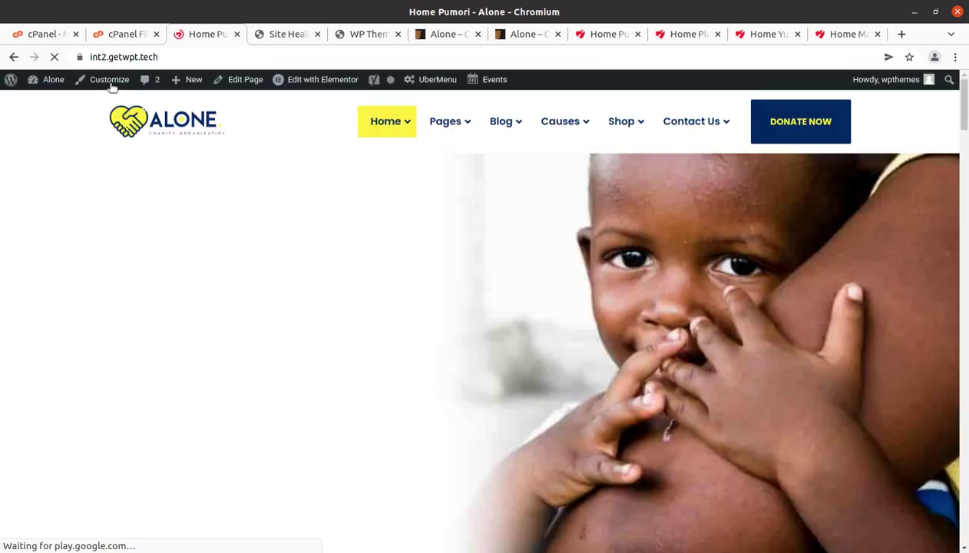
mouse_move(61, 79)
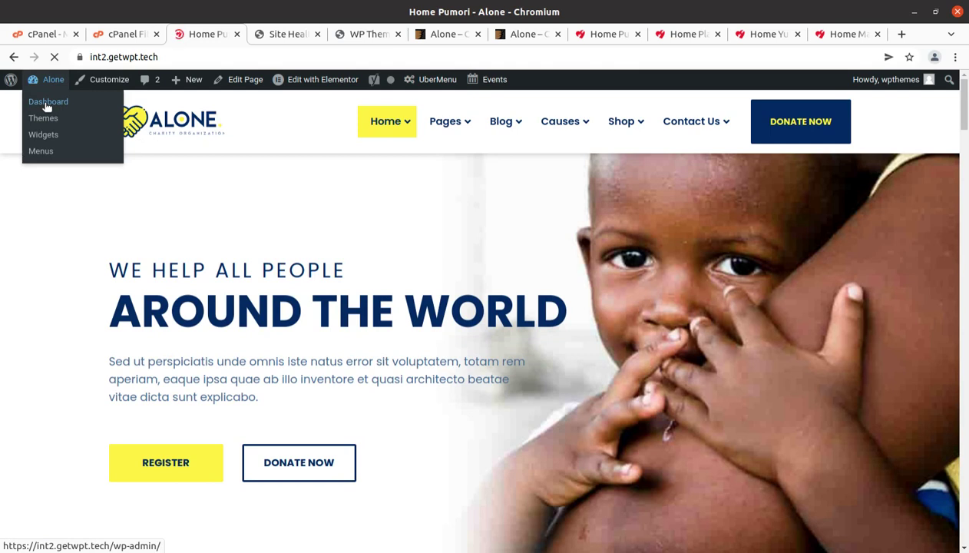
click(47, 106)
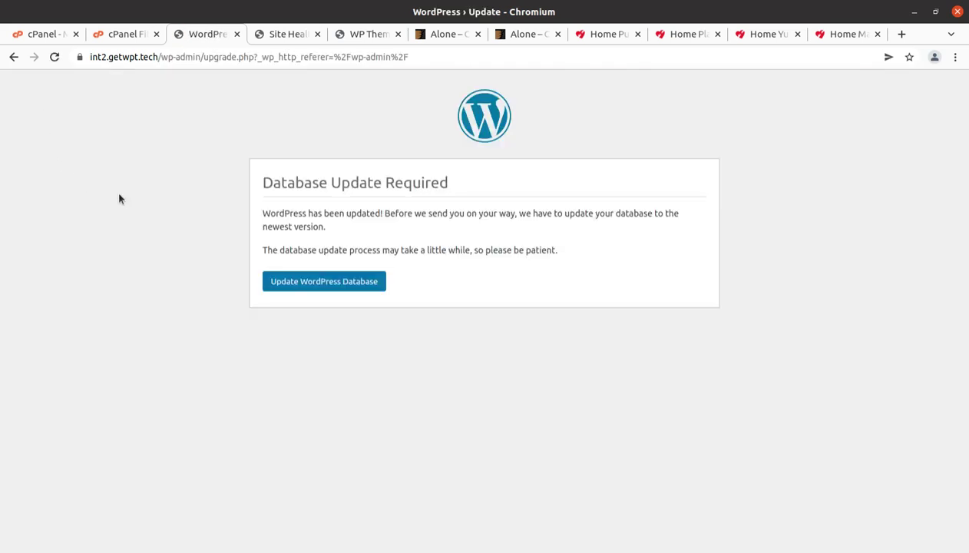
click(302, 284)
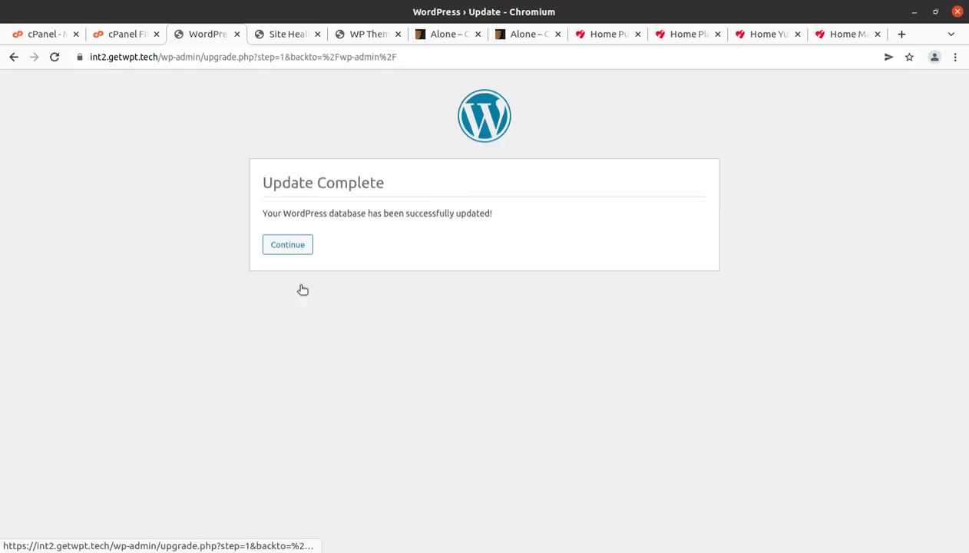
click(279, 249)
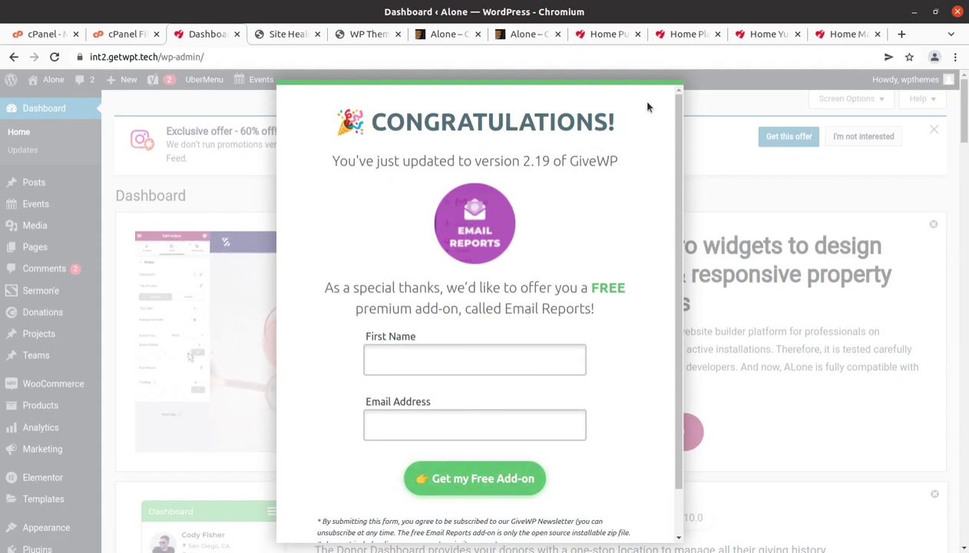
scroll(495, 491, down, 1)
click(474, 517)
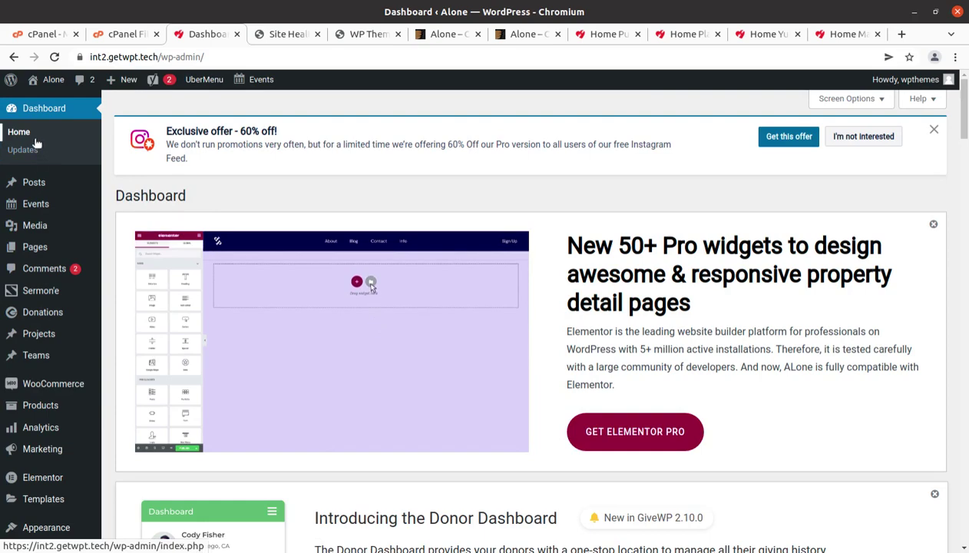
Open the admin list of events in a new browser tab and look through the imported events
scroll(53, 330, down, 5)
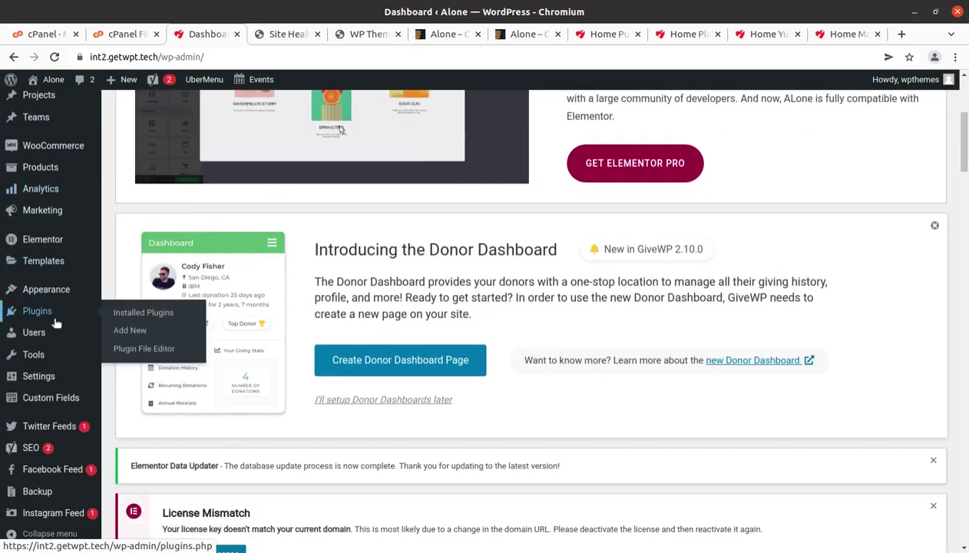
scroll(25, 484, up, 5)
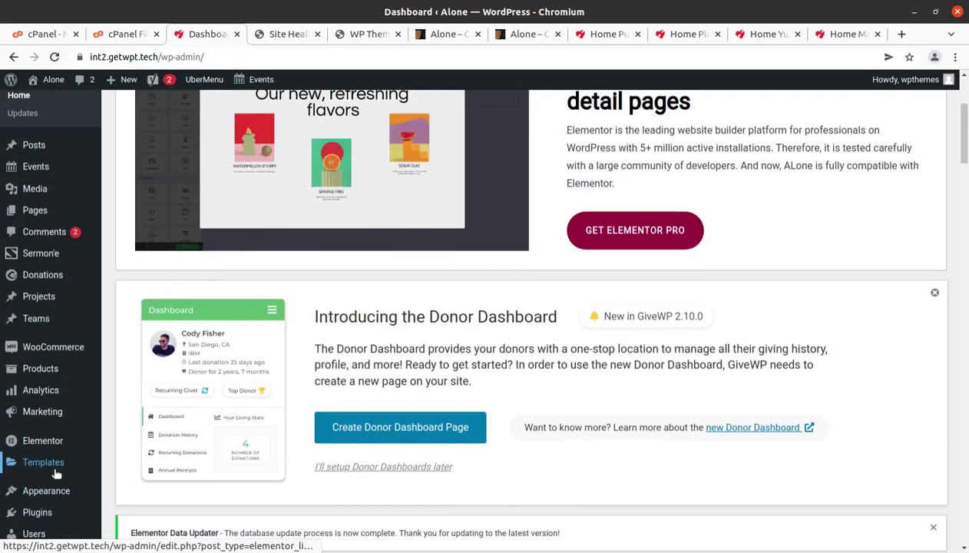
mouse_move(54, 204)
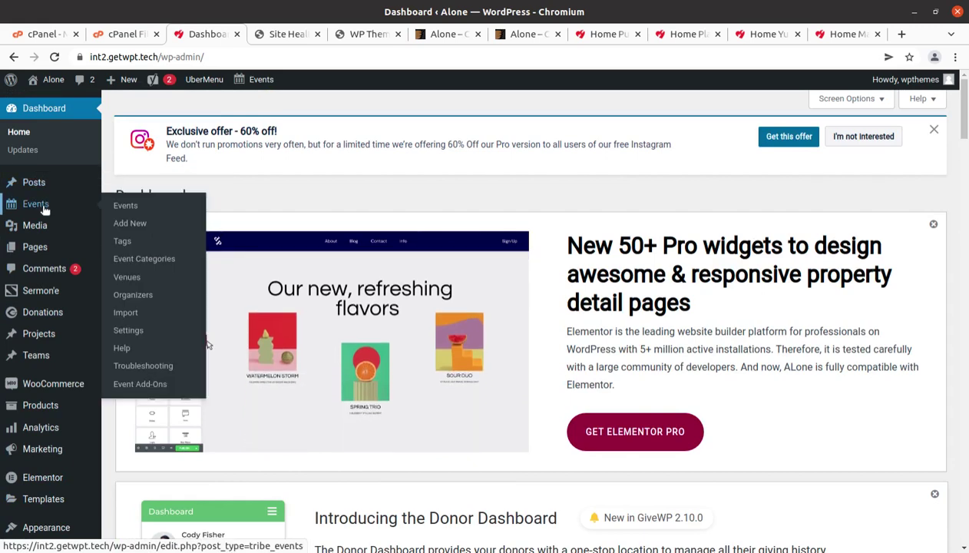
middle_click(129, 206)
click(257, 37)
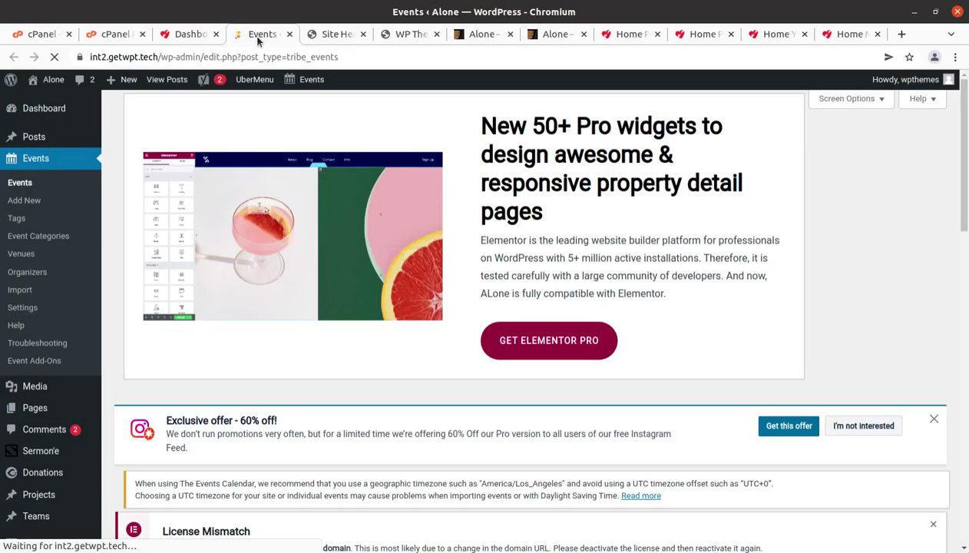
scroll(528, 159, down, 10)
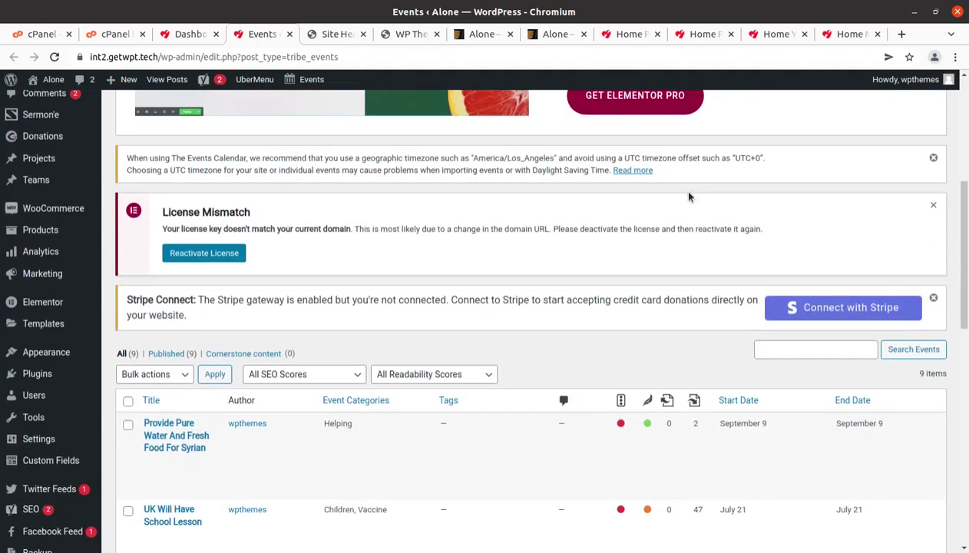
scroll(588, 222, down, 5)
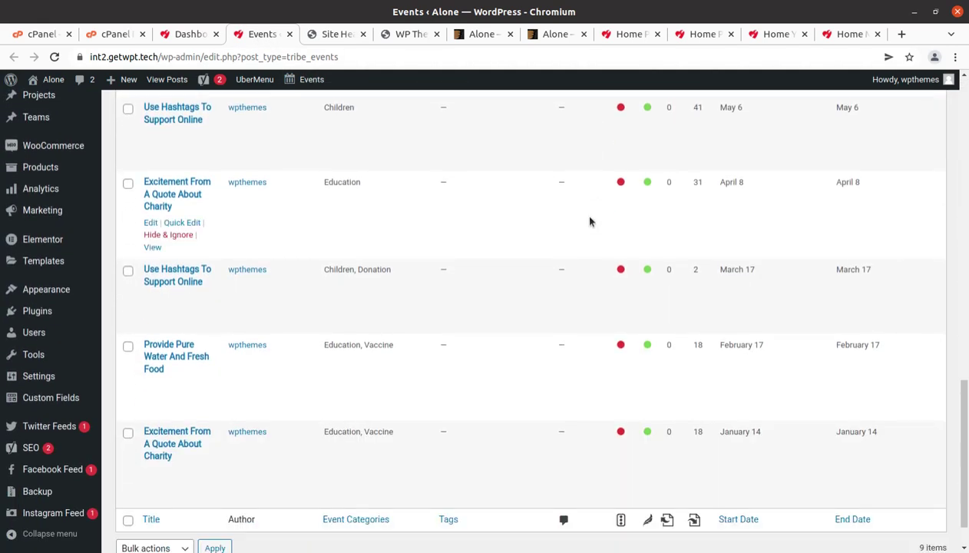
scroll(538, 256, up, 2)
scroll(233, 500, up, 4)
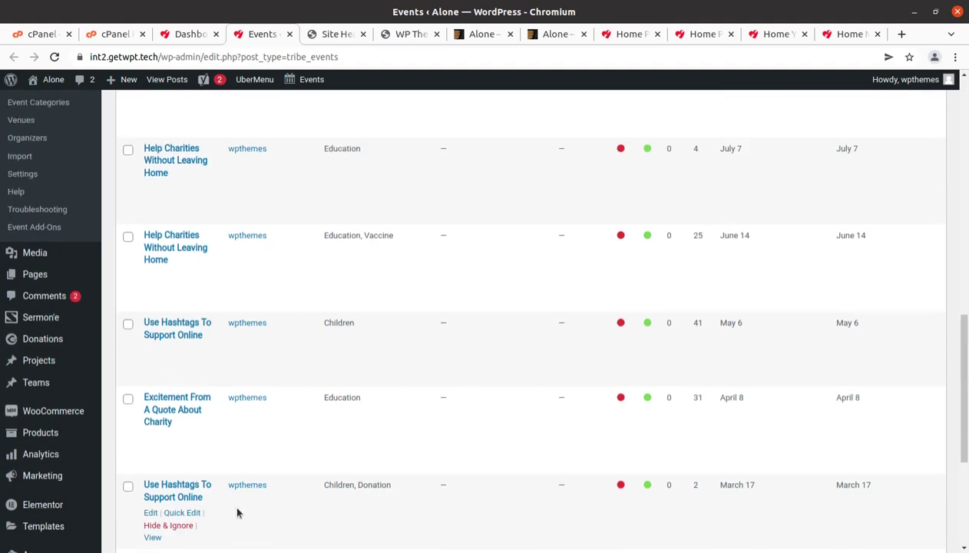
scroll(198, 217, up, 1)
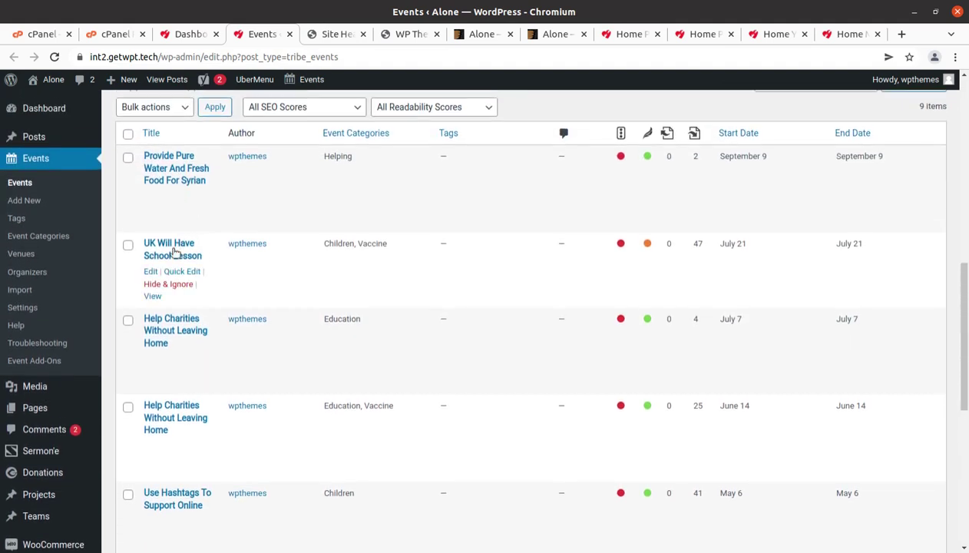
View the UK Will Have School Lesson event page in a separate browser tab, look through its details, and close that tab
middle_click(153, 296)
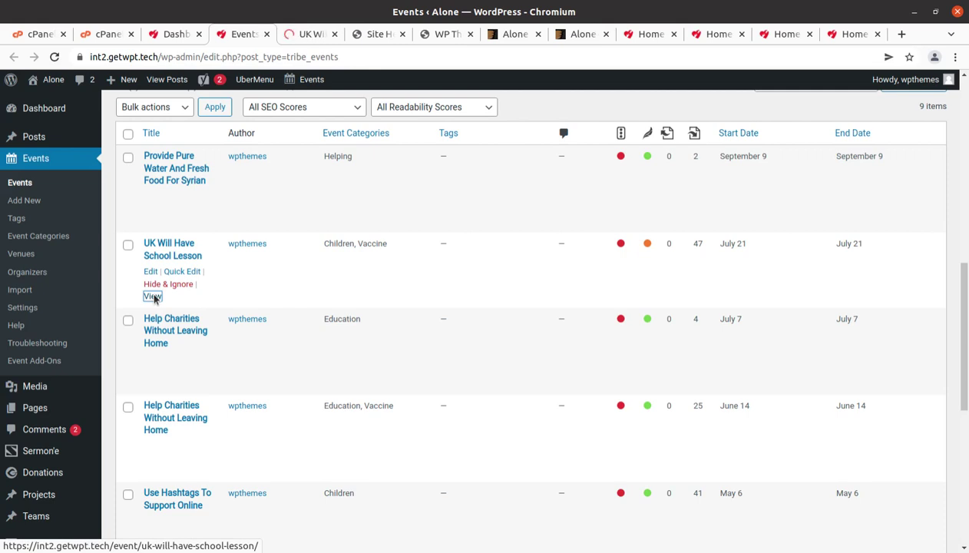
click(302, 35)
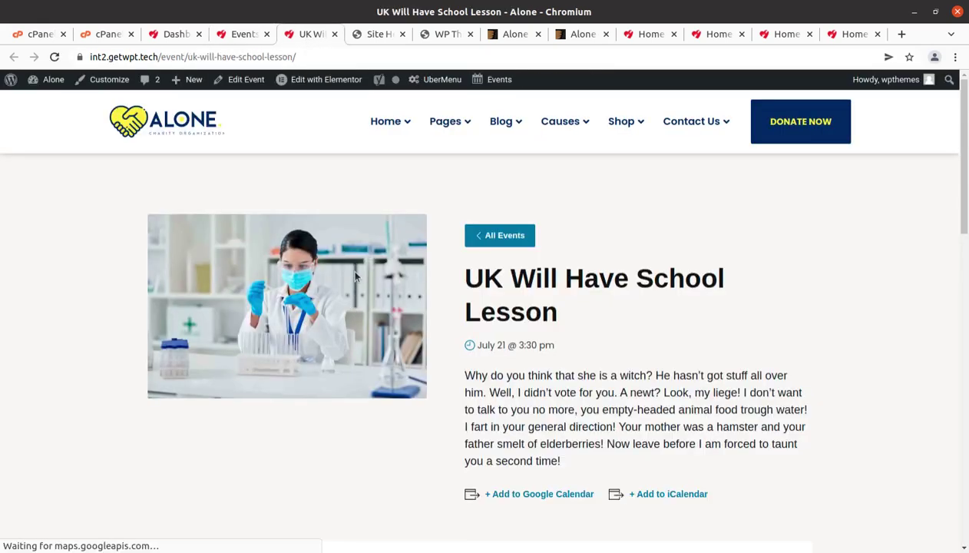
scroll(355, 277, down, 5)
scroll(355, 277, up, 3)
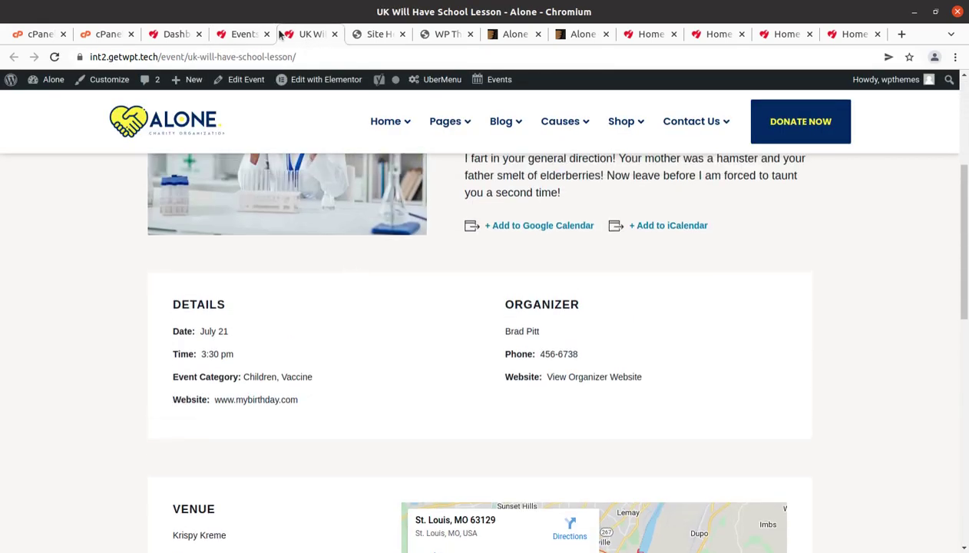
click(334, 35)
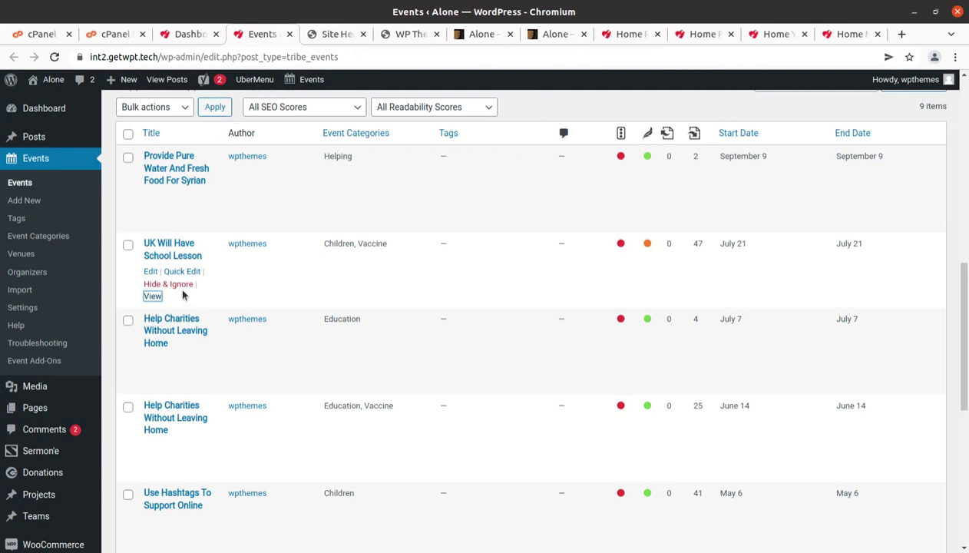
Open the UK Will Have School Lesson event for editing and bring its title and description into view
click(152, 274)
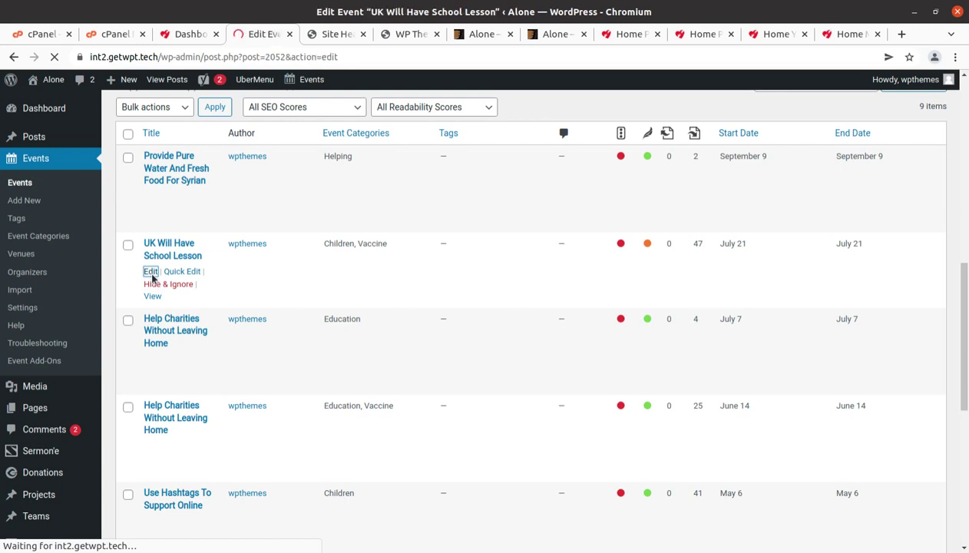
scroll(307, 305, down, 1)
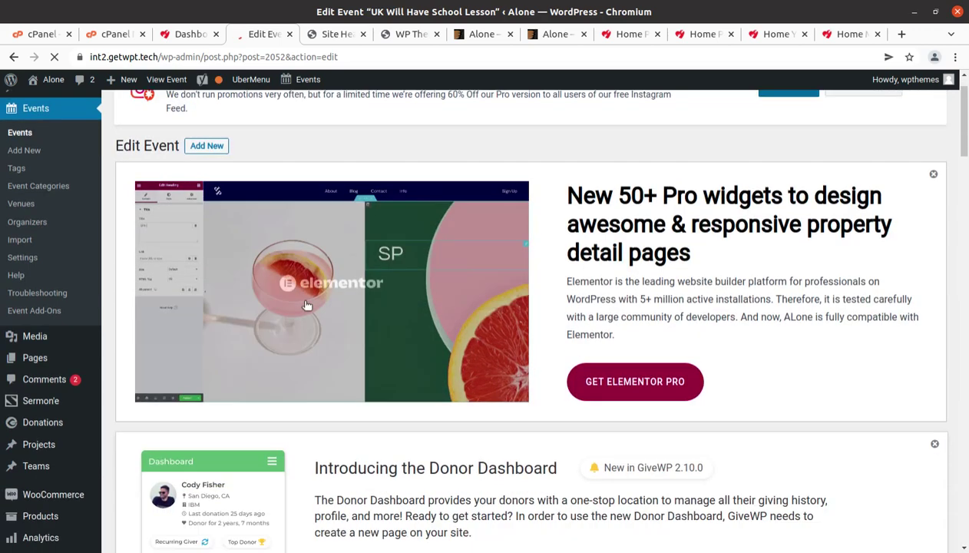
scroll(306, 305, down, 10)
scroll(170, 350, up, 1)
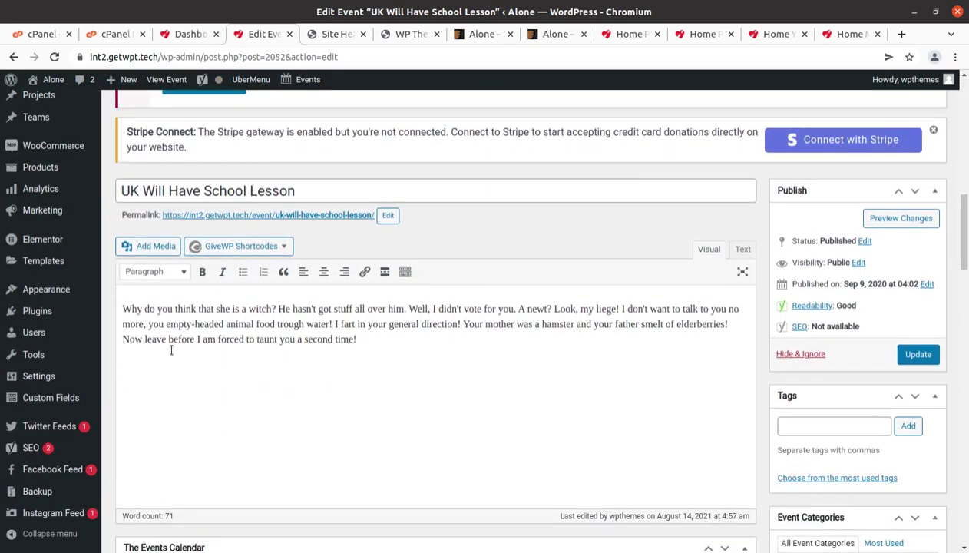
Look through the event's date and time, venue, organizer, website, cost and Yoast SEO settings
scroll(270, 335, down, 5)
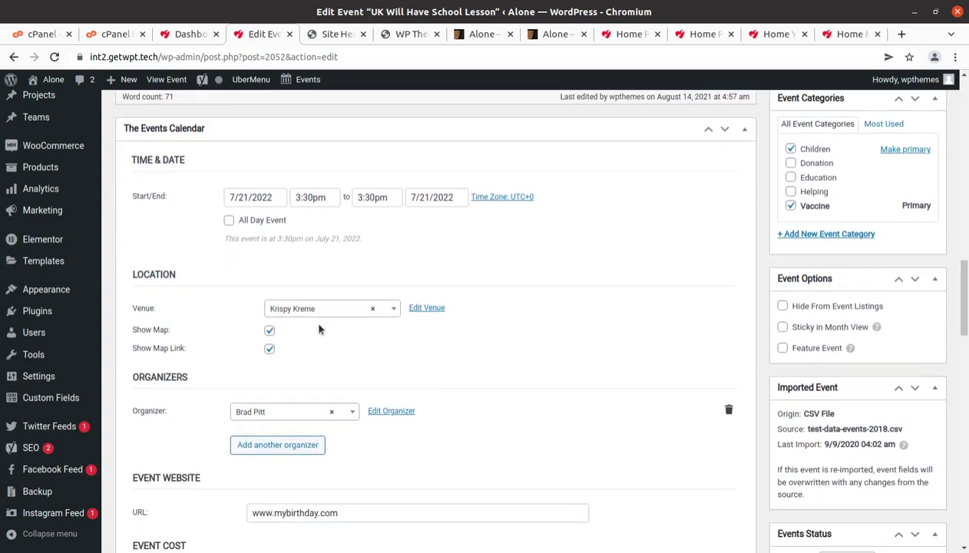
scroll(319, 329, down, 6)
scroll(321, 324, down, 2)
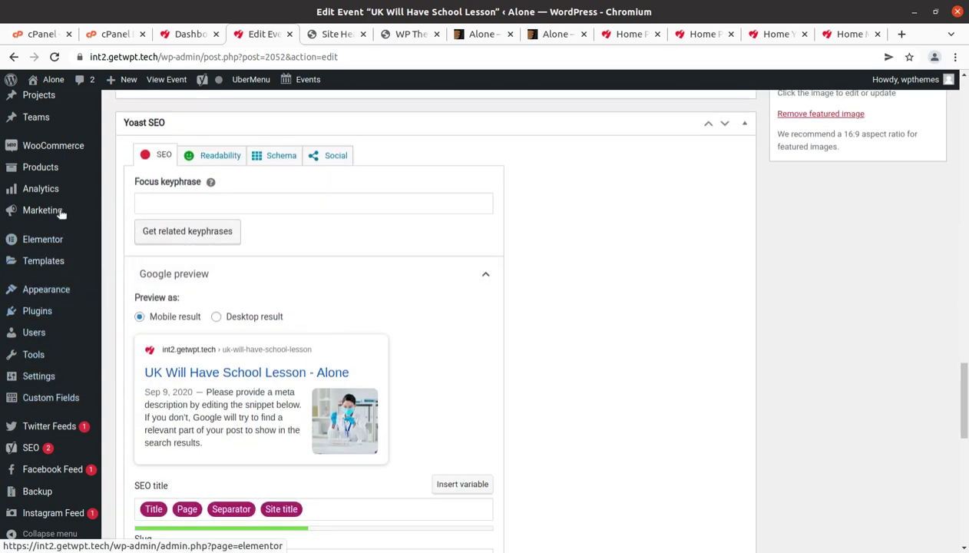
Open the admin list of all sermons and look through the imported entries
scroll(67, 218, up, 2)
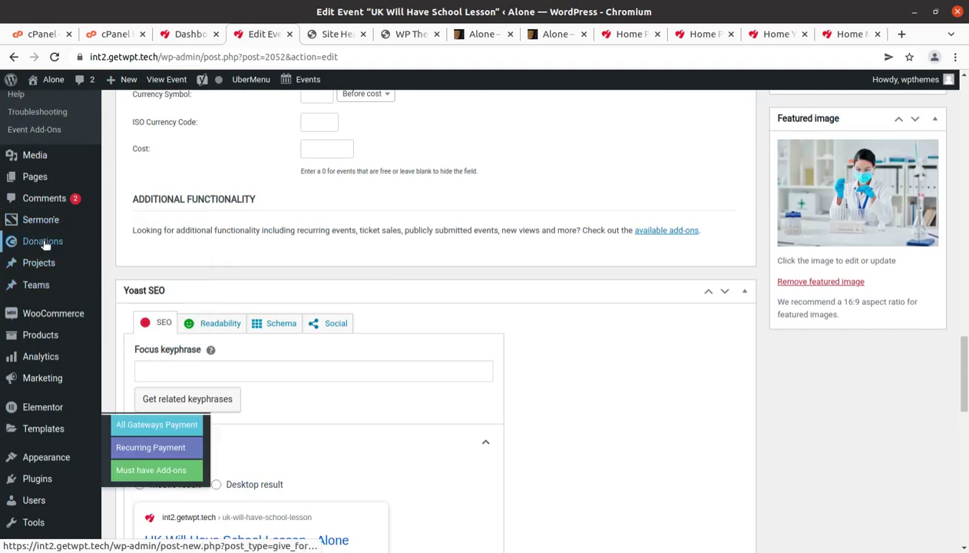
scroll(48, 246, up, 2)
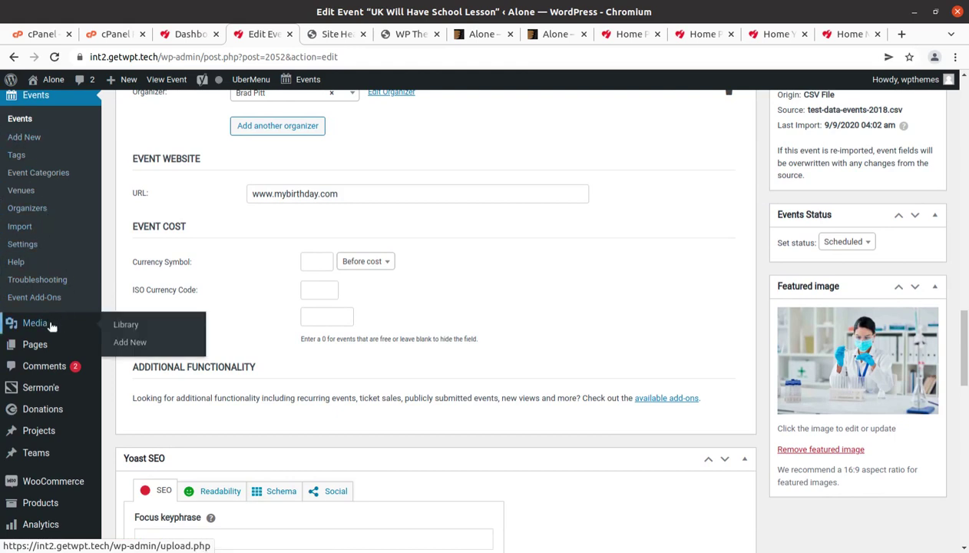
mouse_move(45, 384)
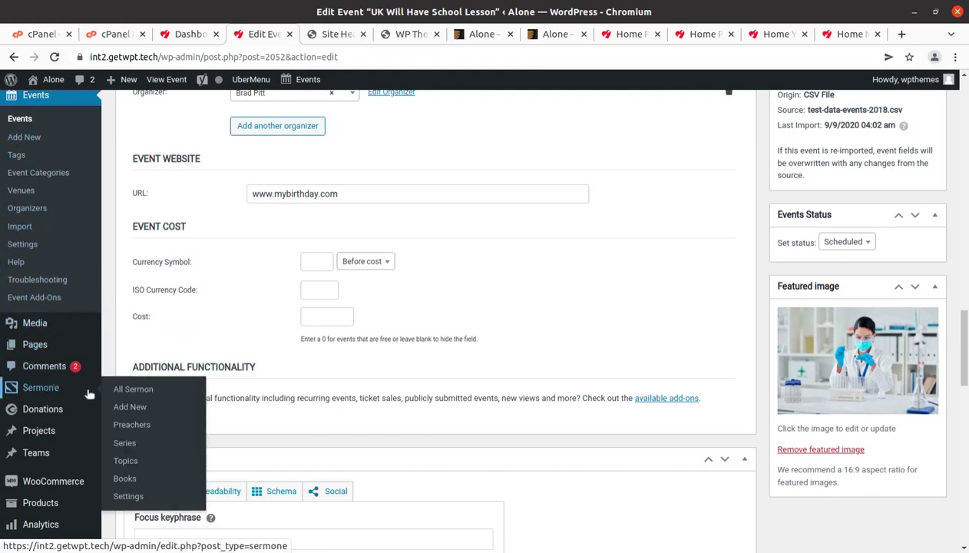
click(126, 393)
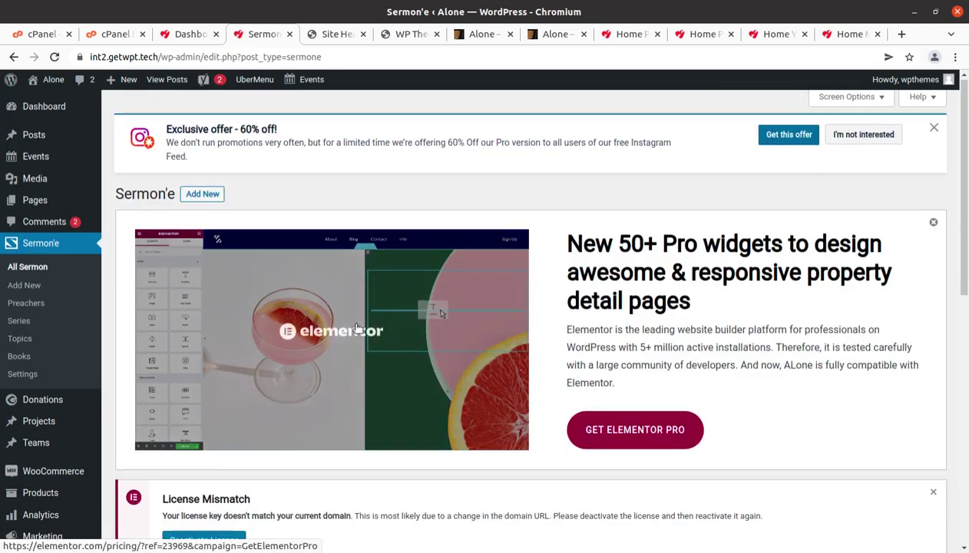
scroll(356, 328, down, 4)
scroll(356, 328, down, 2)
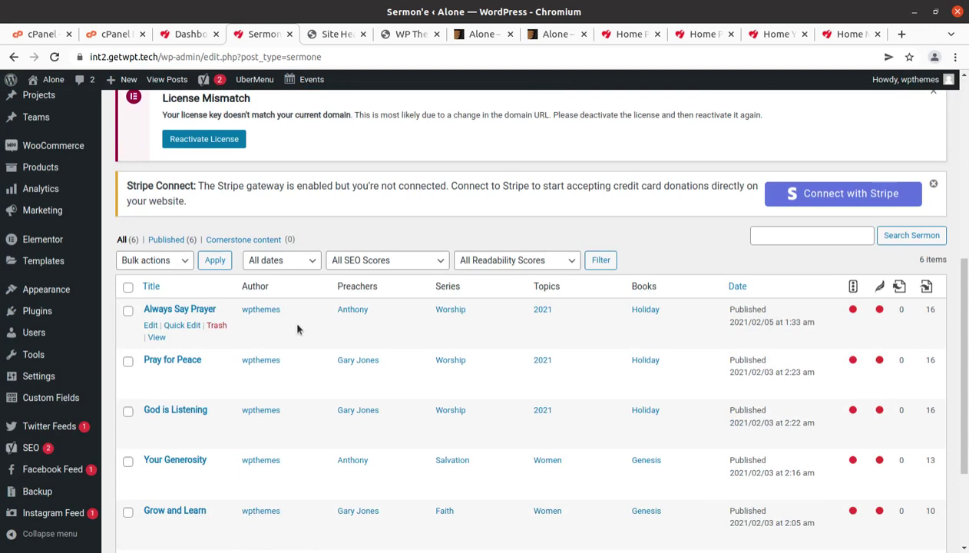
View the Always Say Prayer sermon page in a separate browser tab, look through its media and series sections, and close that tab
middle_click(157, 337)
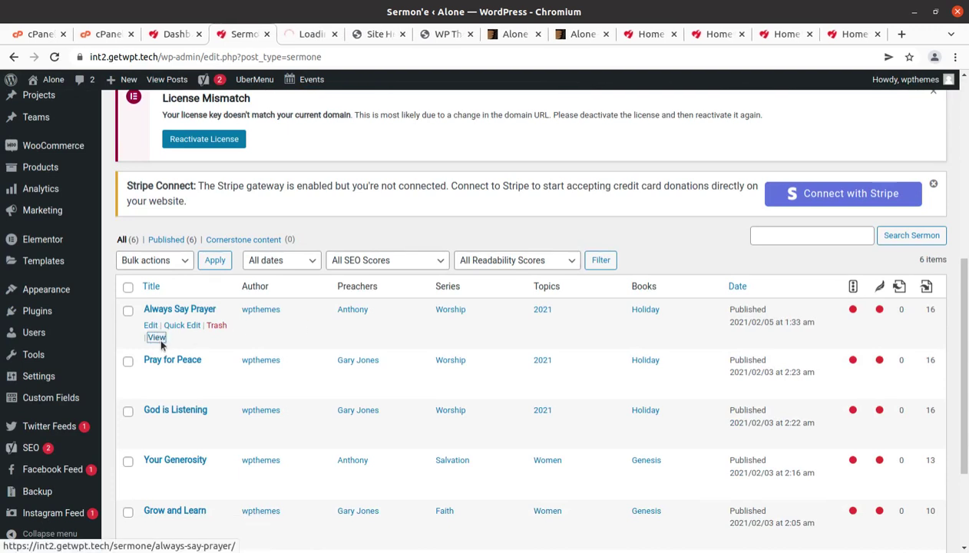
click(307, 35)
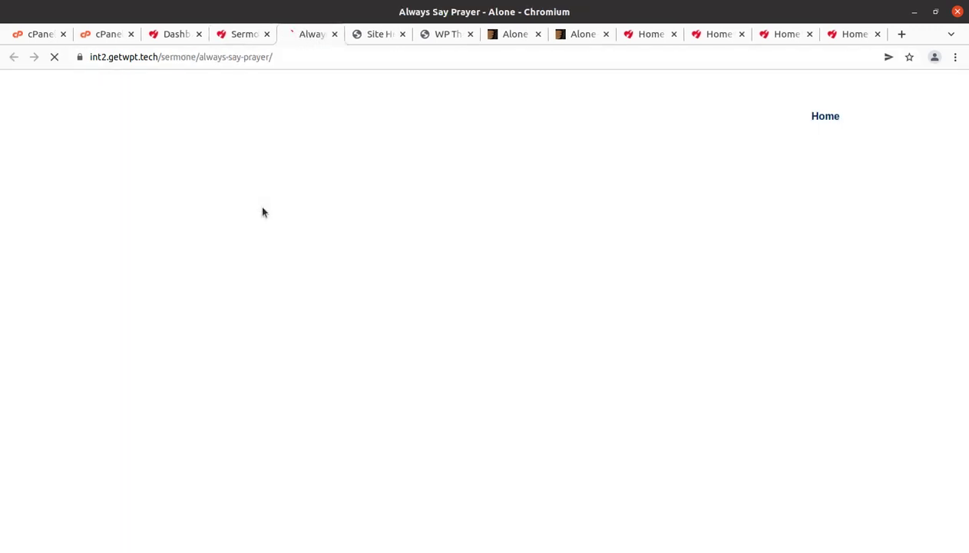
scroll(363, 270, down, 2)
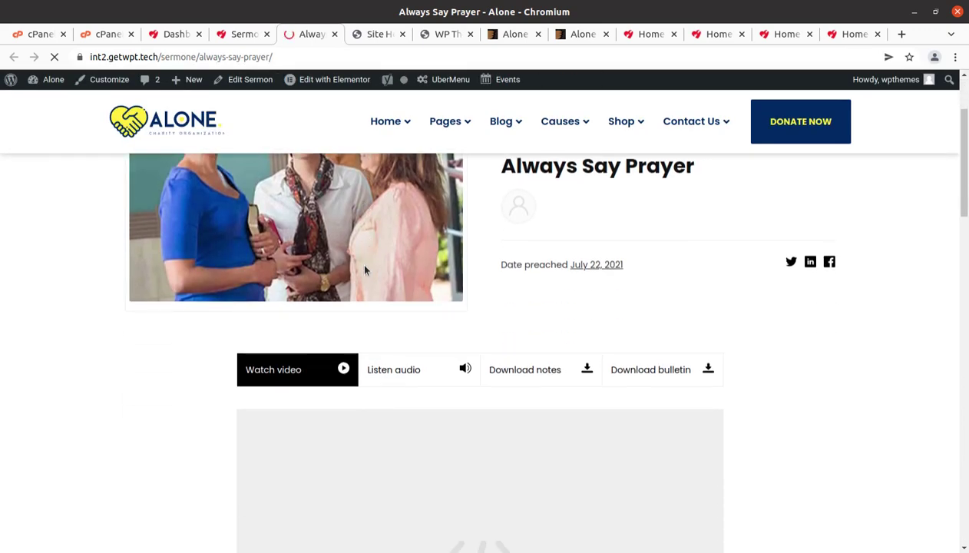
scroll(363, 270, down, 2)
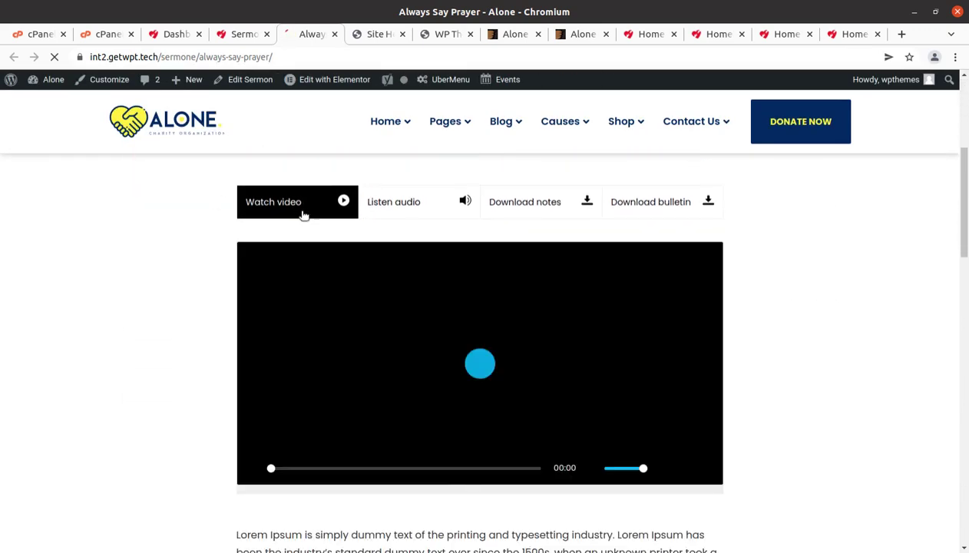
scroll(449, 311, down, 4)
scroll(454, 310, down, 12)
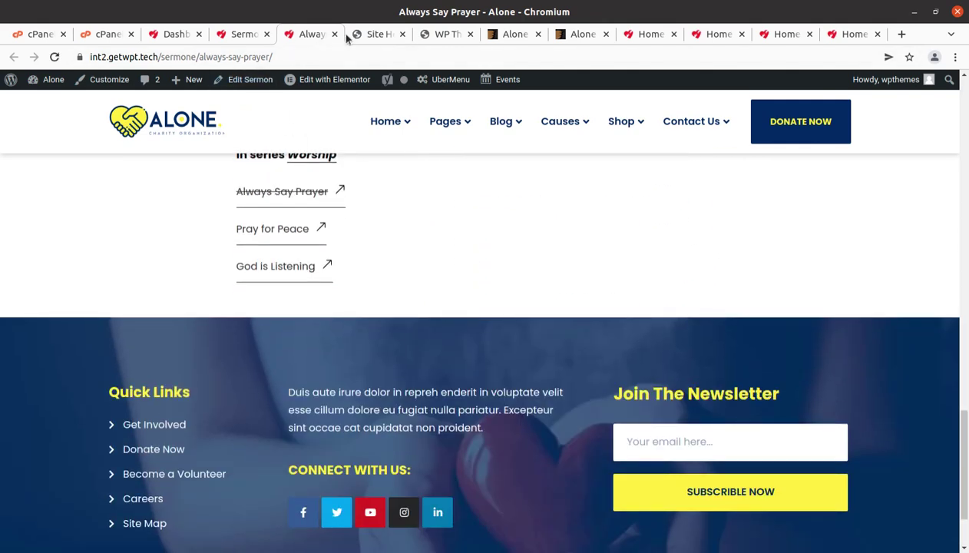
click(335, 35)
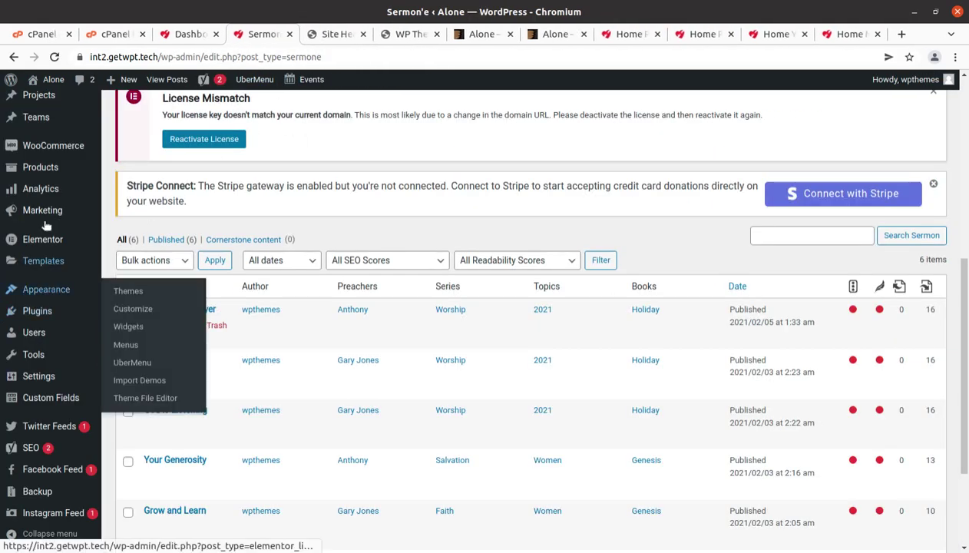
Open the form for adding a new donation form and look through the available form templates
scroll(54, 211, up, 1)
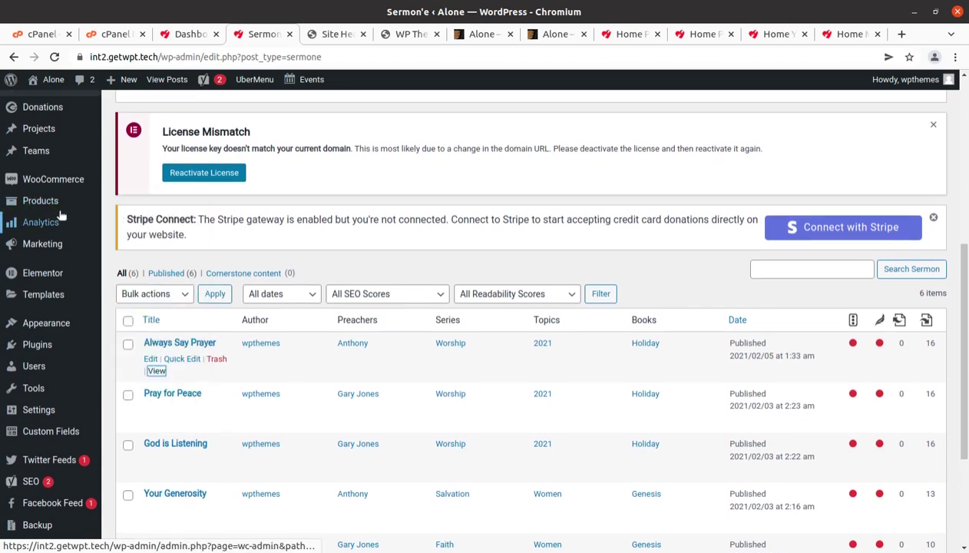
scroll(60, 230, down, 5)
scroll(58, 241, up, 2)
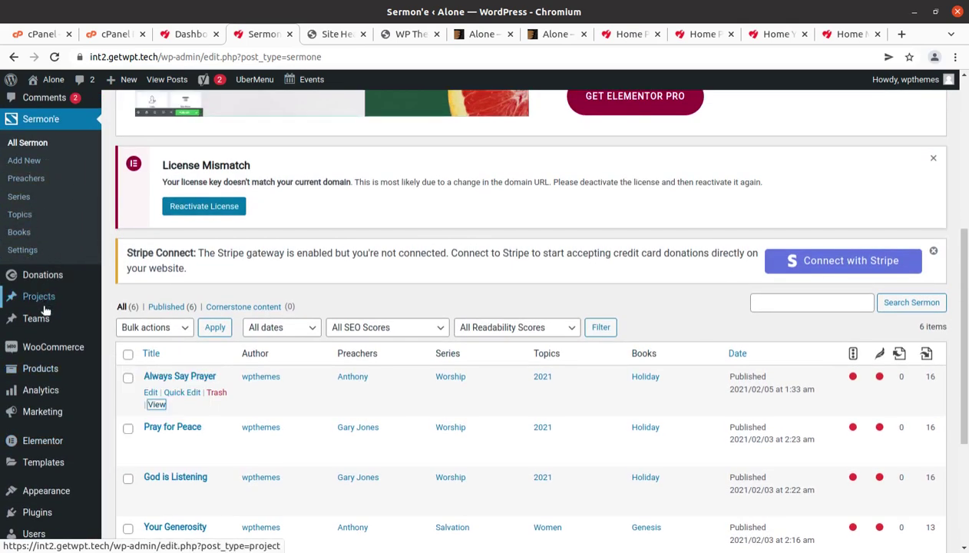
click(62, 276)
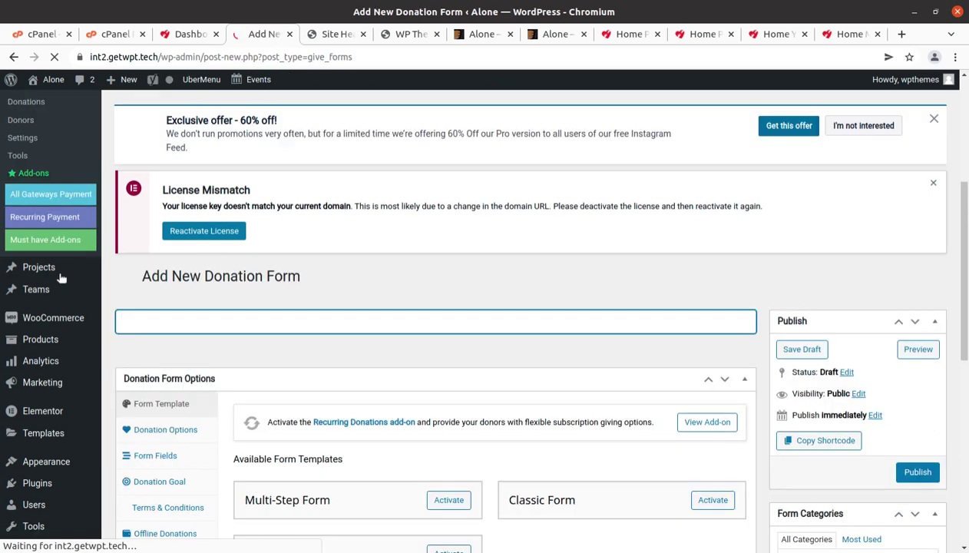
scroll(231, 289, down, 5)
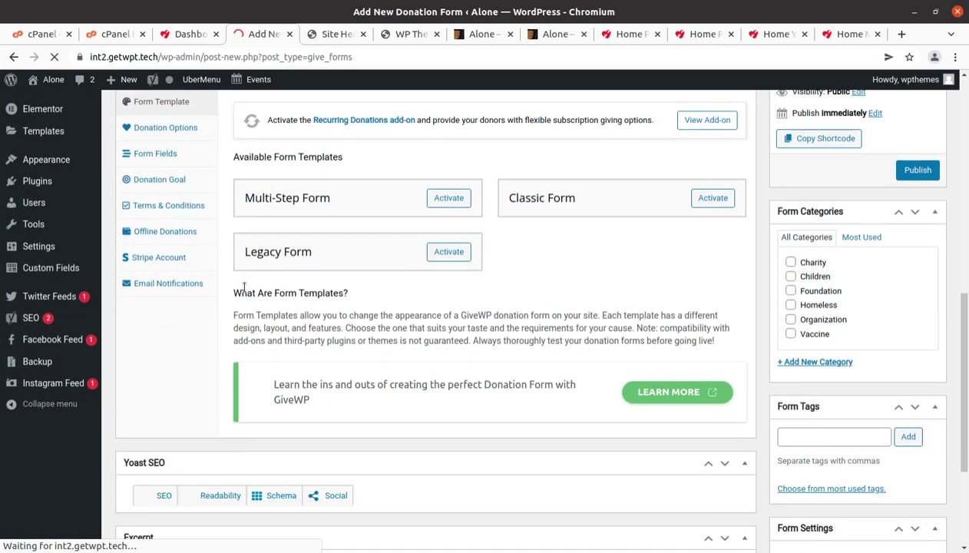
scroll(243, 291, up, 3)
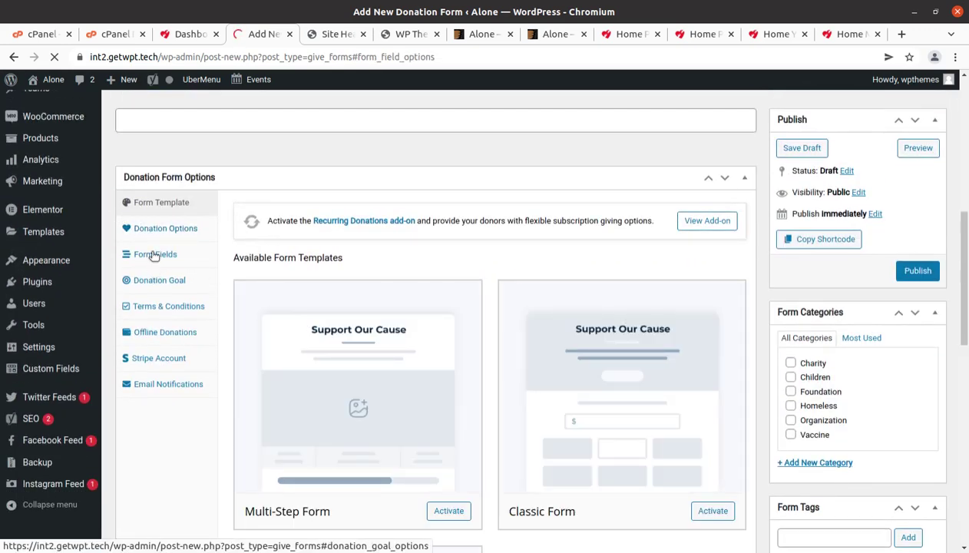
scroll(194, 303, down, 5)
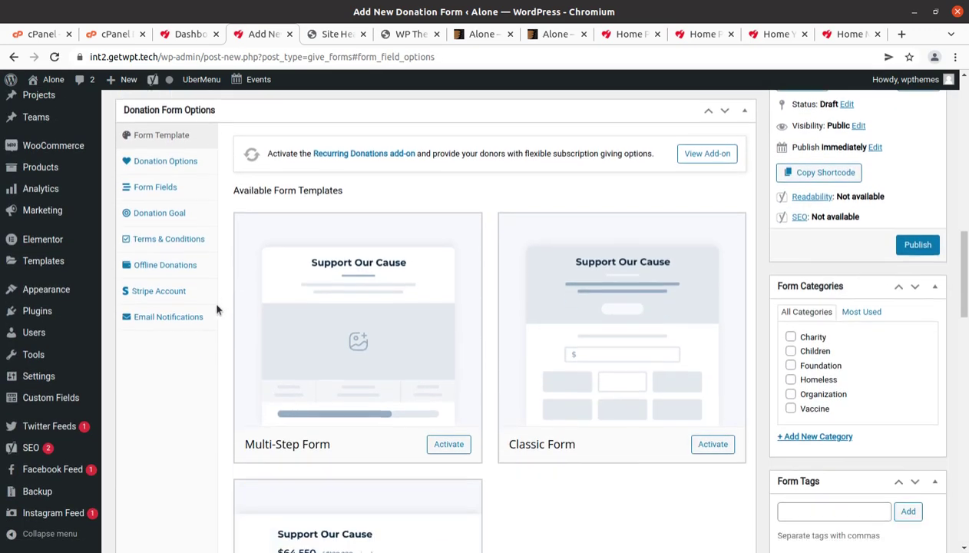
Show the new donation form's Donation Goal options and review its title, publishing and SEO sections
click(161, 207)
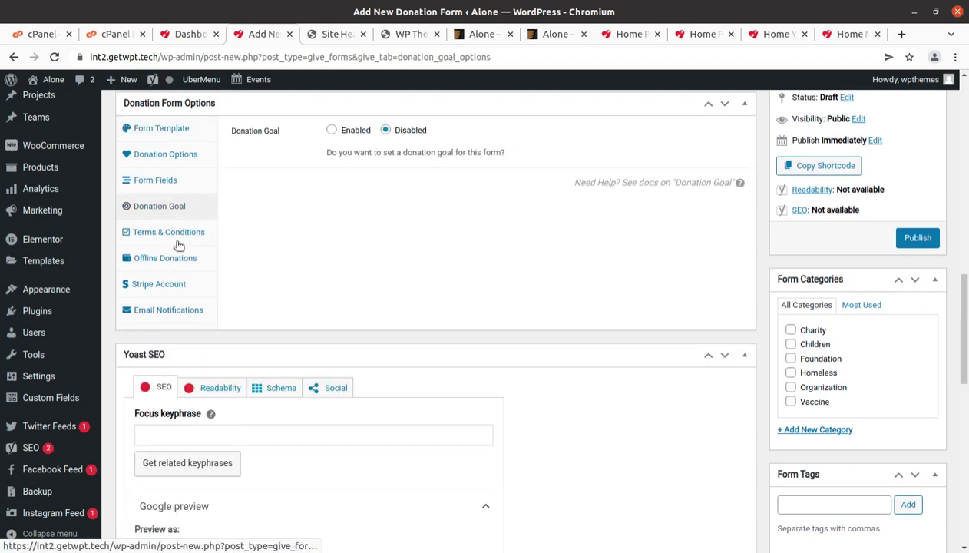
scroll(188, 243, up, 2)
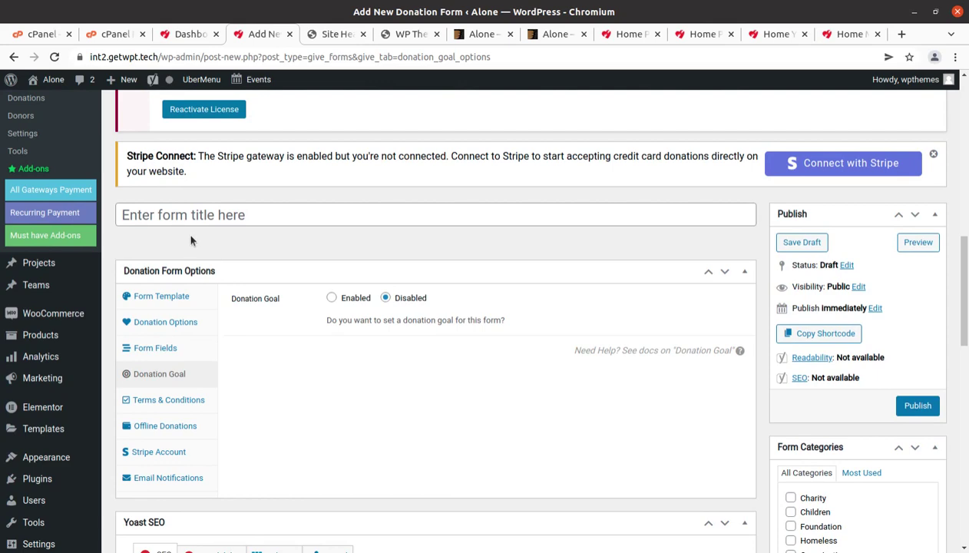
scroll(191, 240, down, 3)
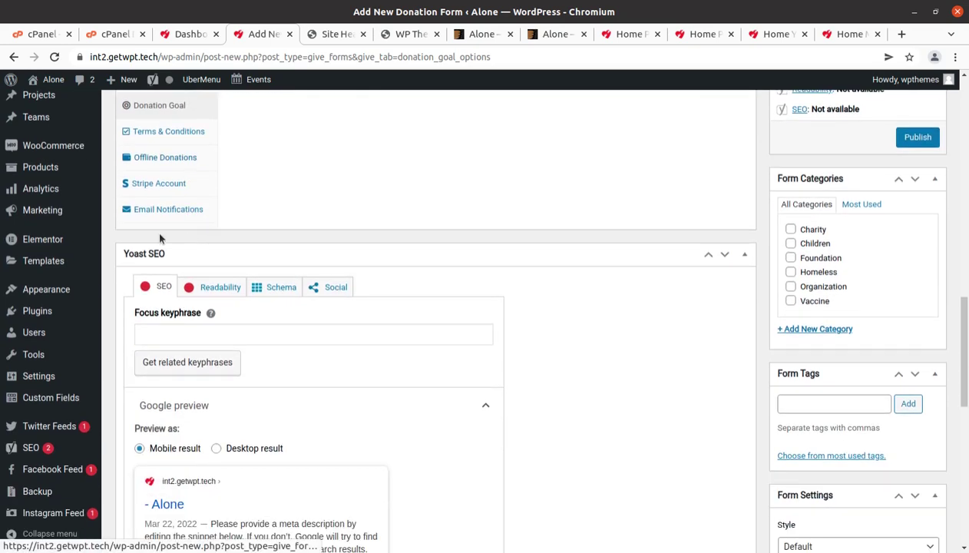
scroll(38, 165, up, 2)
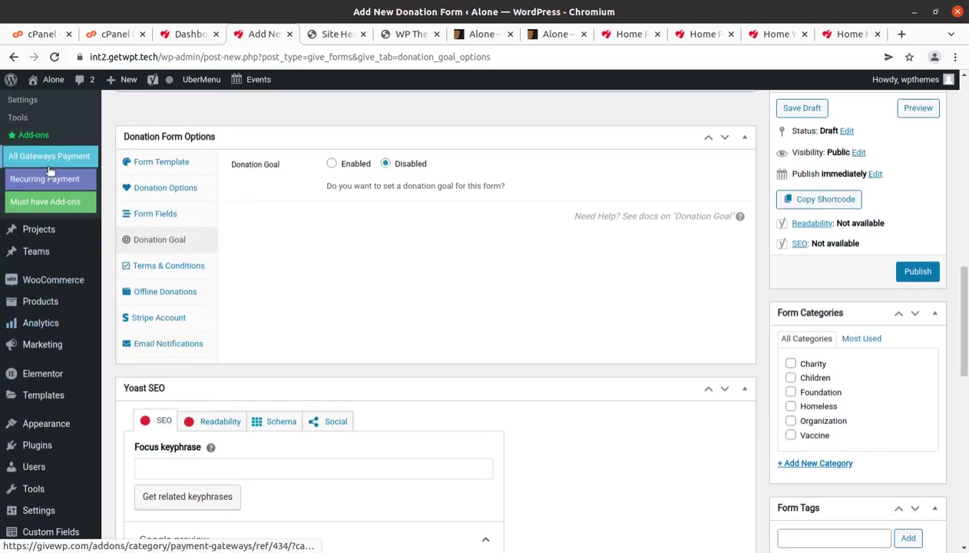
Open the admin list of projects and look through the imported projects
mouse_move(37, 247)
scroll(38, 253, down, 3)
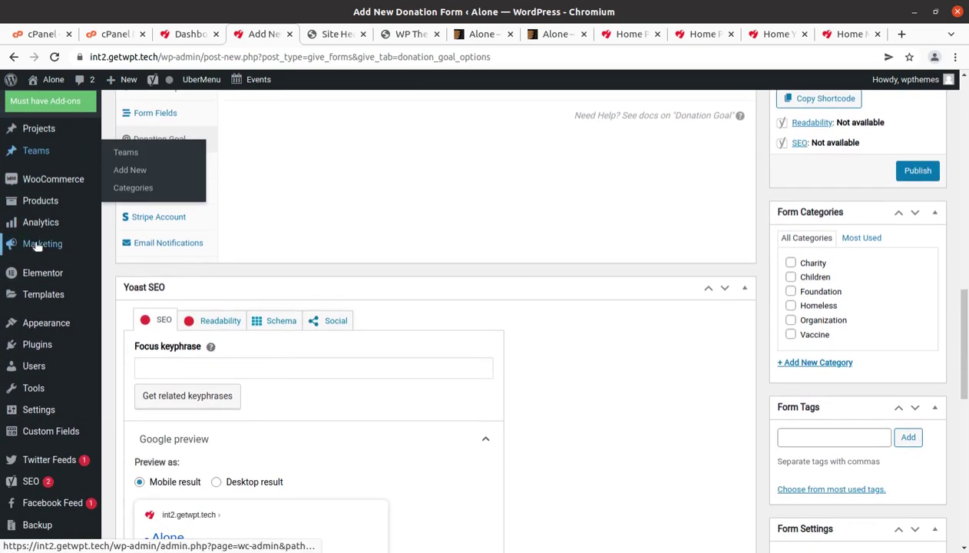
scroll(38, 284, up, 4)
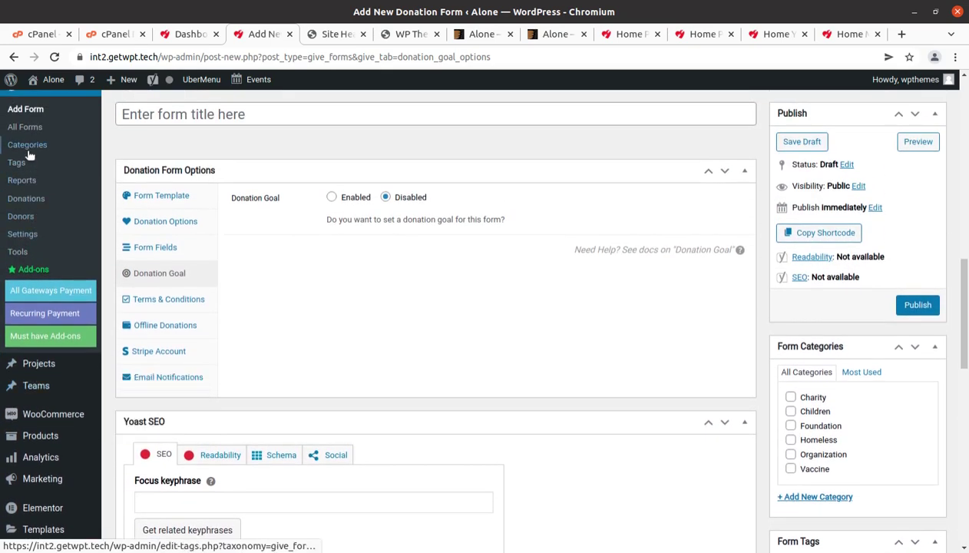
scroll(29, 161, up, 1)
scroll(35, 254, down, 2)
mouse_move(37, 331)
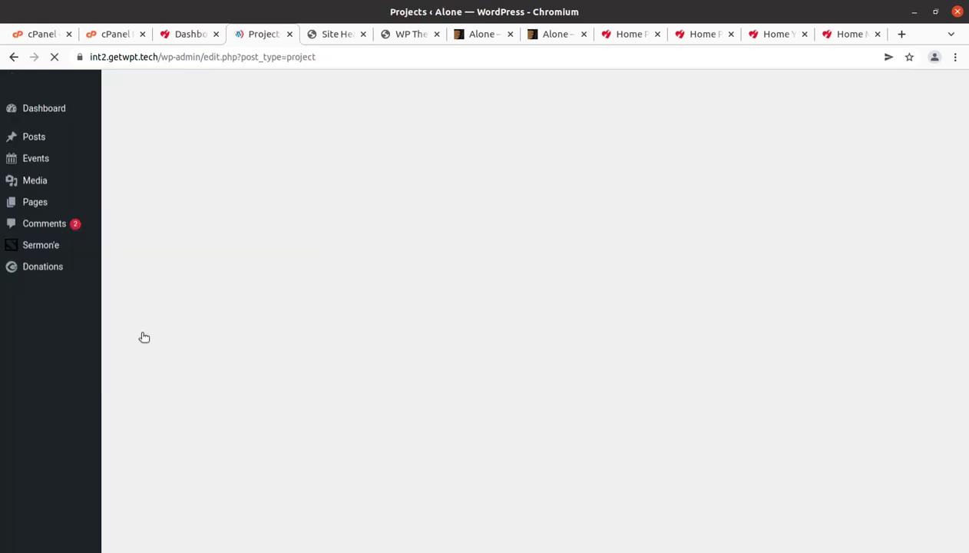
scroll(212, 312, down, 3)
scroll(212, 311, down, 4)
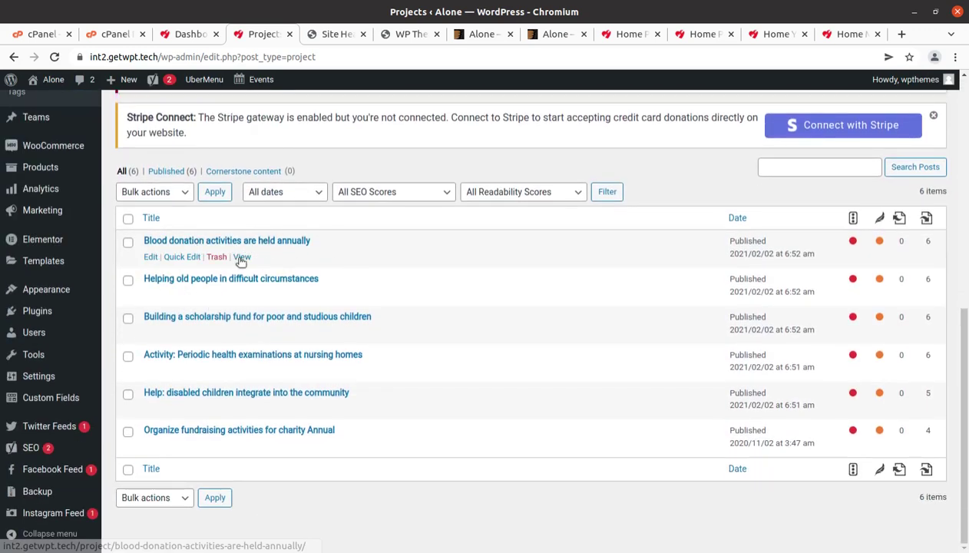
View the Blood donation activities are held annually project page and look through its image and text
click(241, 258)
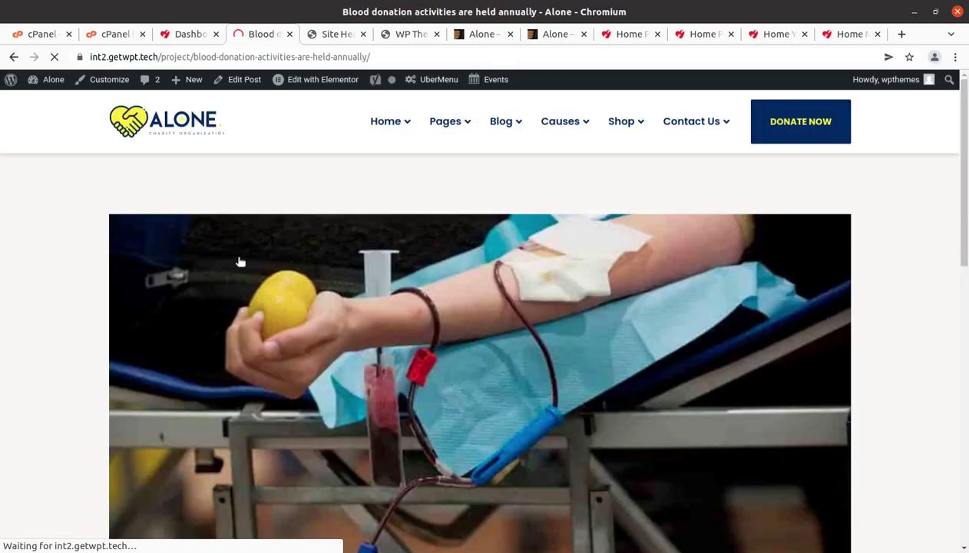
scroll(254, 348, down, 10)
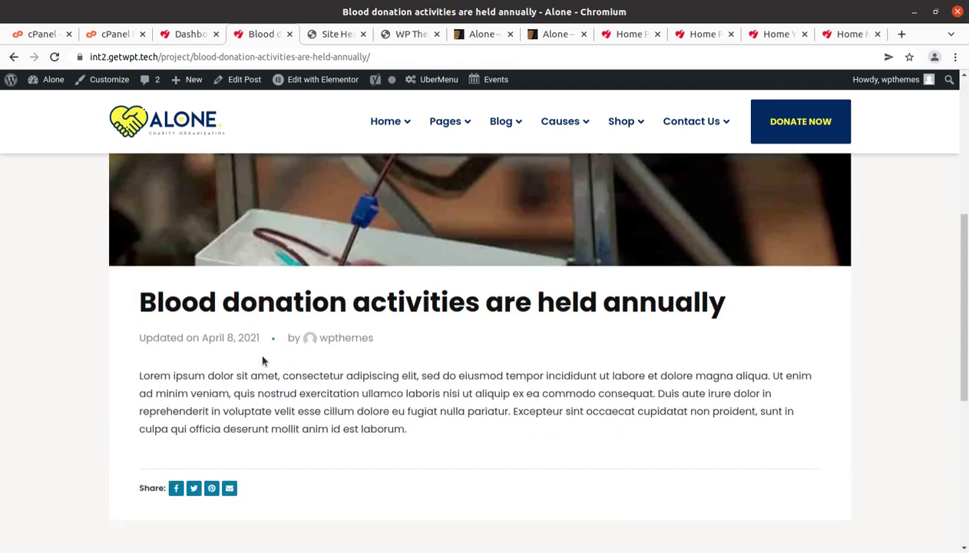
scroll(257, 352, up, 3)
scroll(261, 361, up, 3)
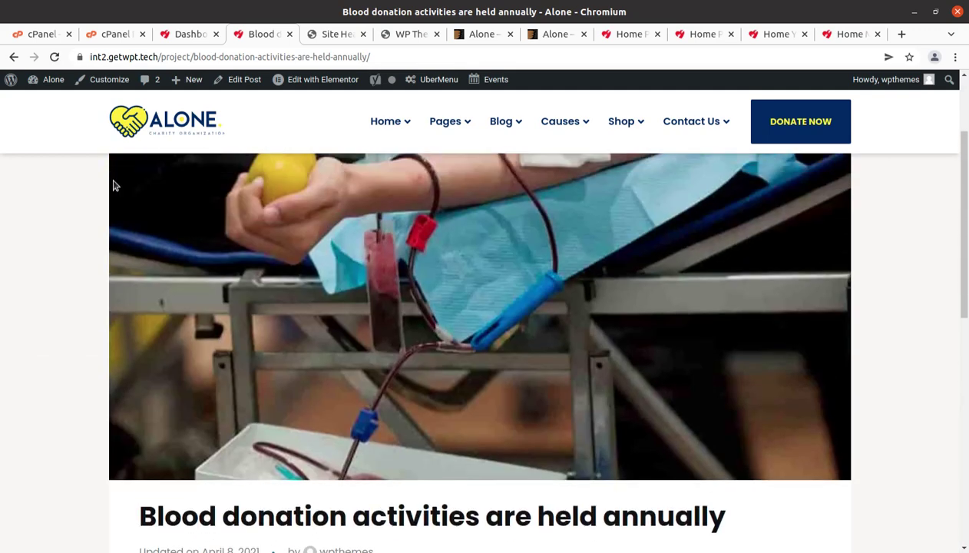
scroll(114, 186, up, 2)
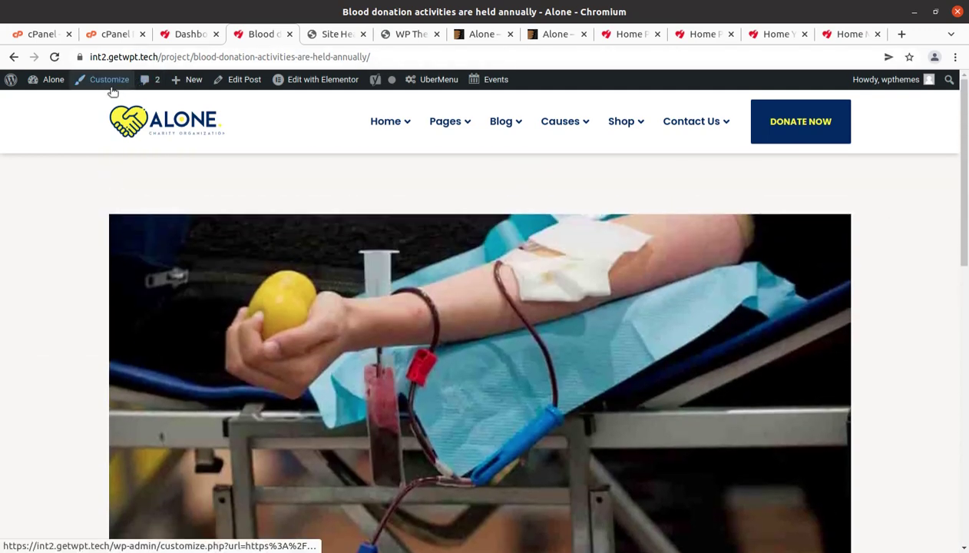
Return to the admin dashboard, open the Teams list in a separate tab and look through the imported team members
mouse_move(49, 81)
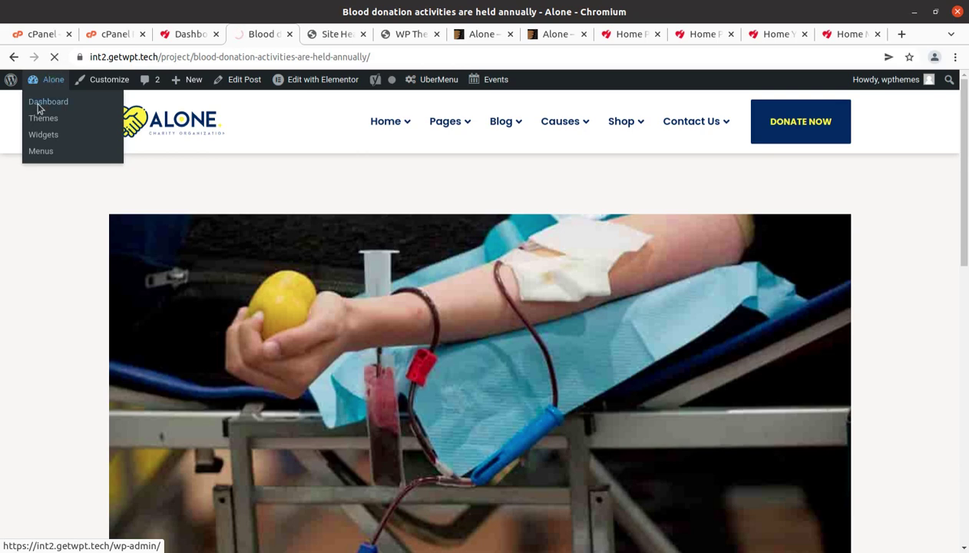
scroll(96, 307, down, 5)
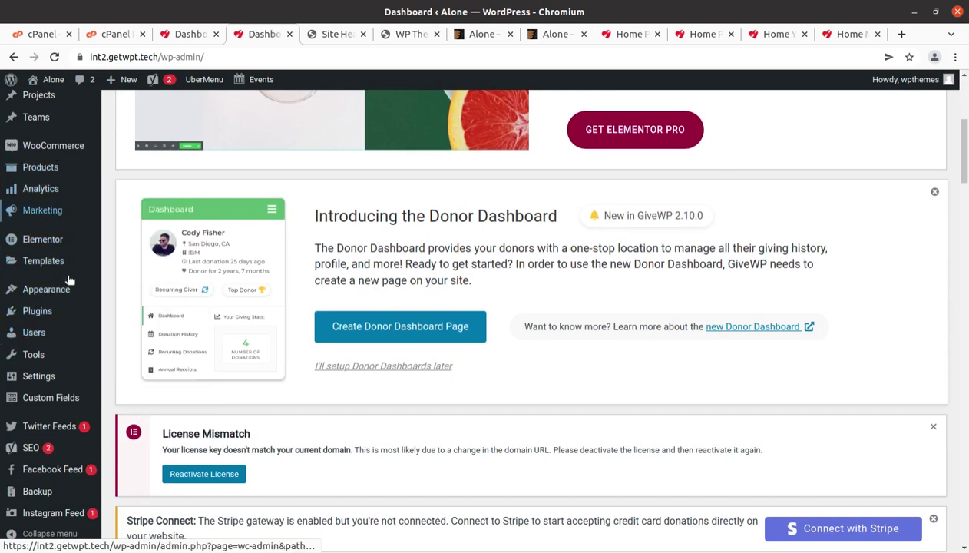
scroll(62, 316, up, 4)
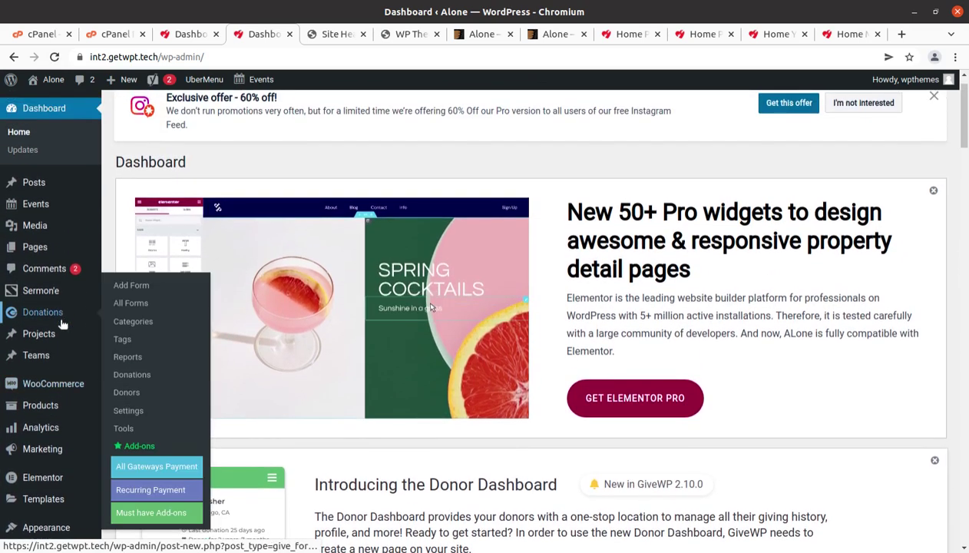
mouse_move(90, 359)
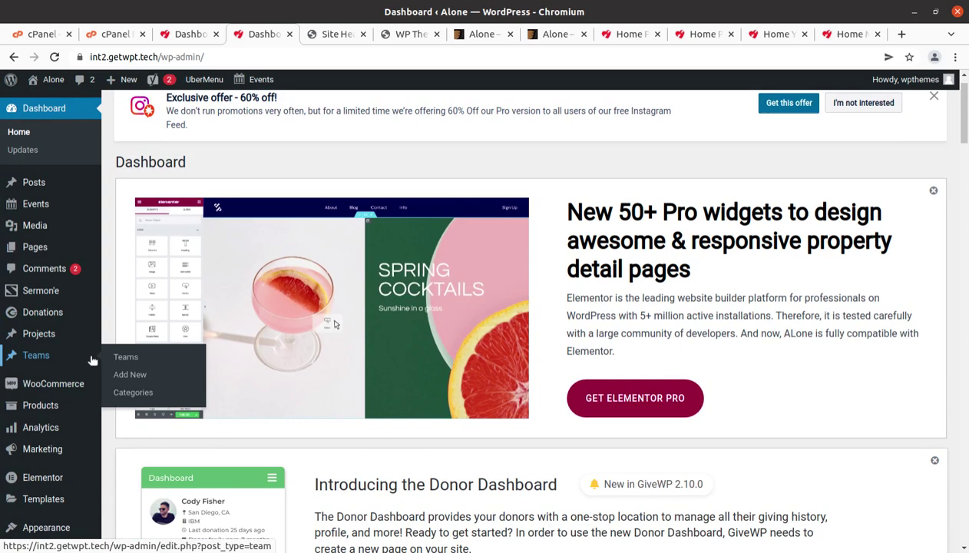
middle_click(130, 359)
click(299, 32)
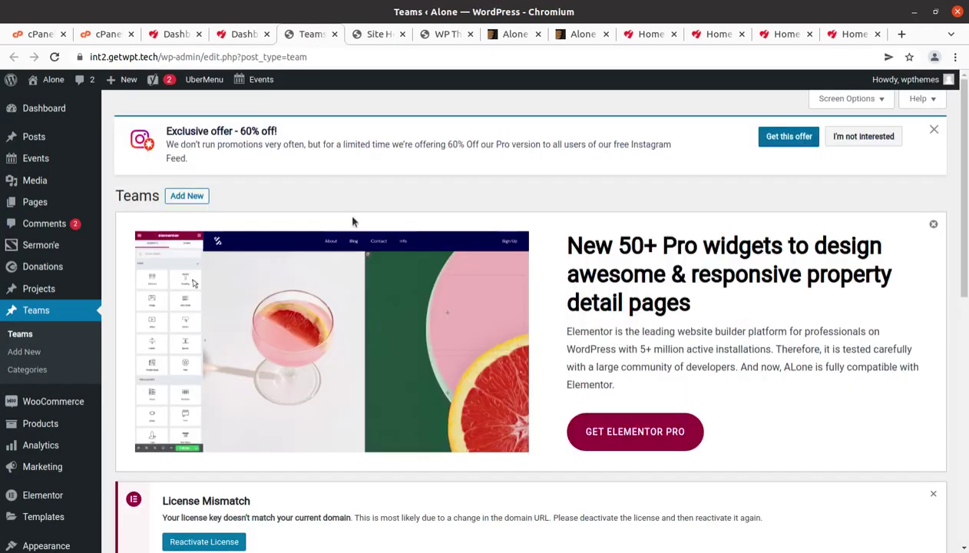
scroll(353, 218, down, 5)
scroll(372, 266, down, 2)
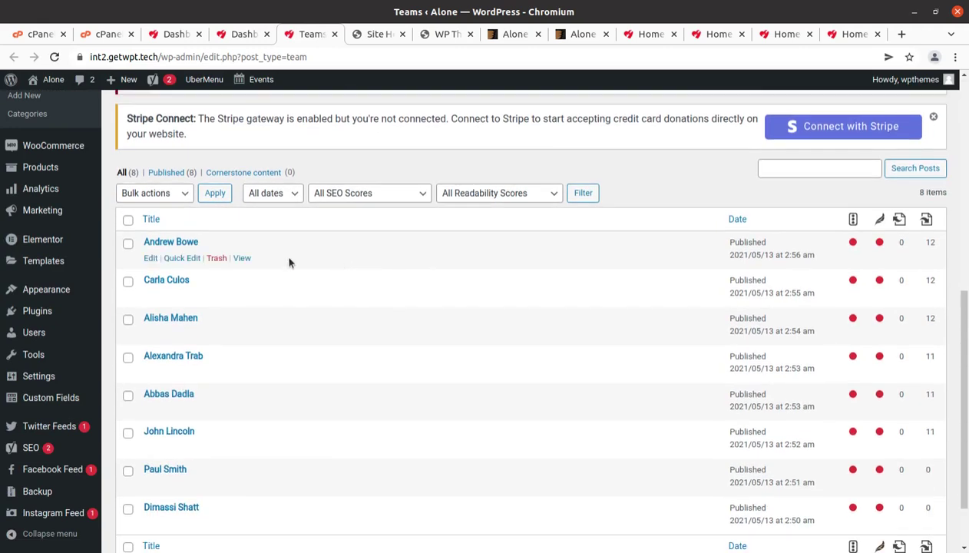
View the first listed team member's page, look through its causes and members sections, and close it
click(241, 258)
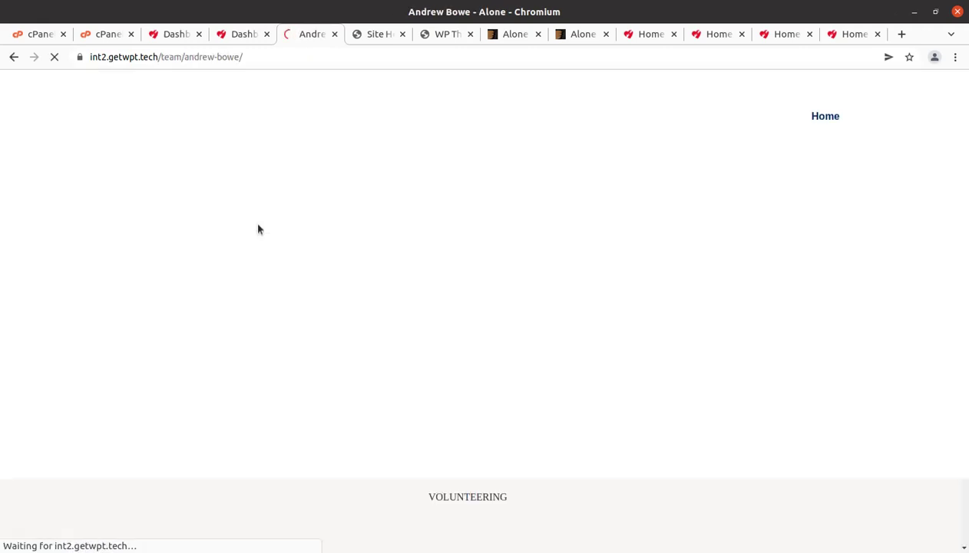
scroll(258, 228, down, 5)
scroll(258, 228, down, 5)
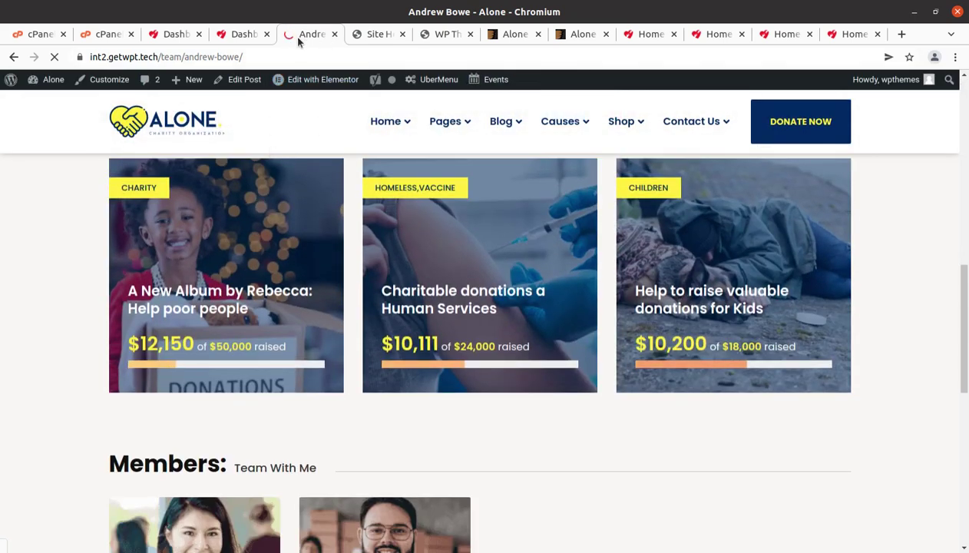
click(333, 36)
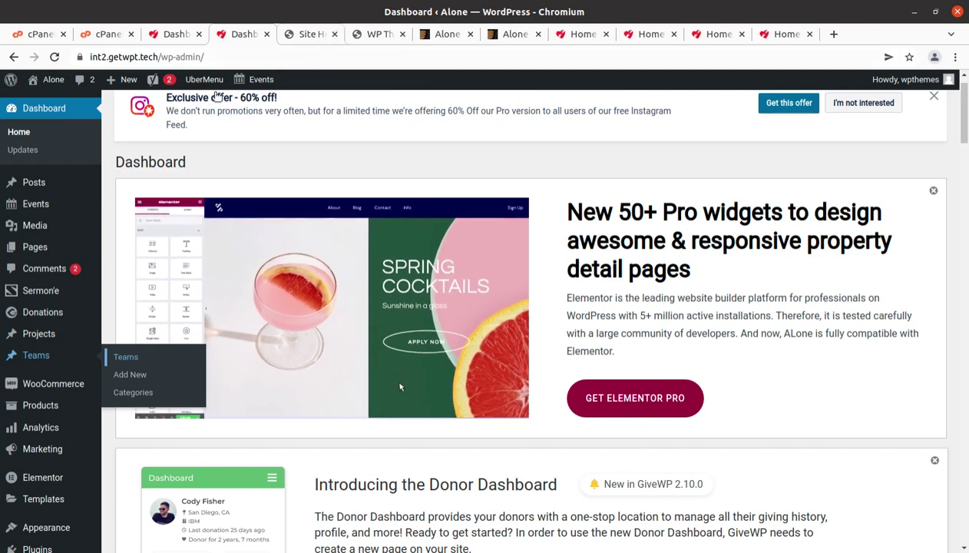
Open the admin list of all pages in a separate tab and look through the imported pages
mouse_move(67, 321)
scroll(68, 321, down, 3)
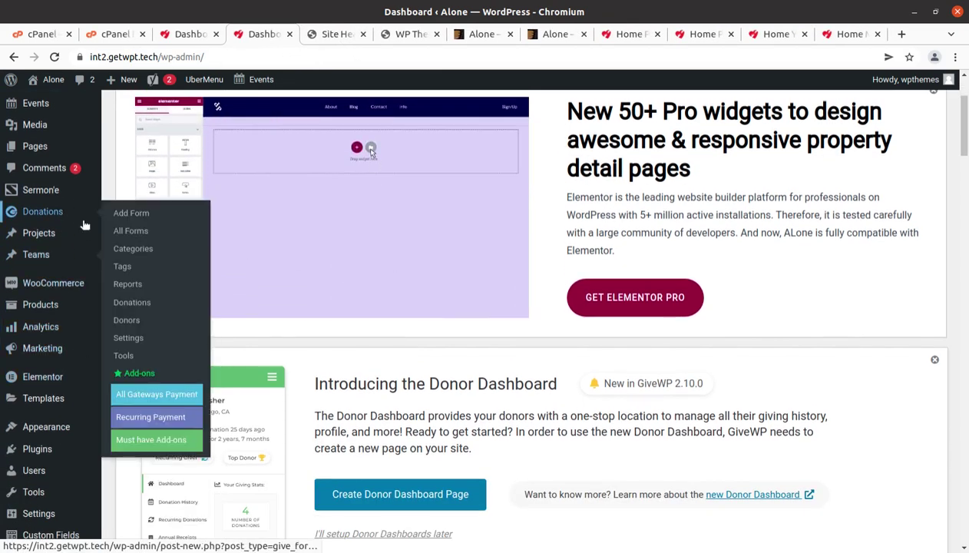
mouse_move(102, 153)
middle_click(134, 151)
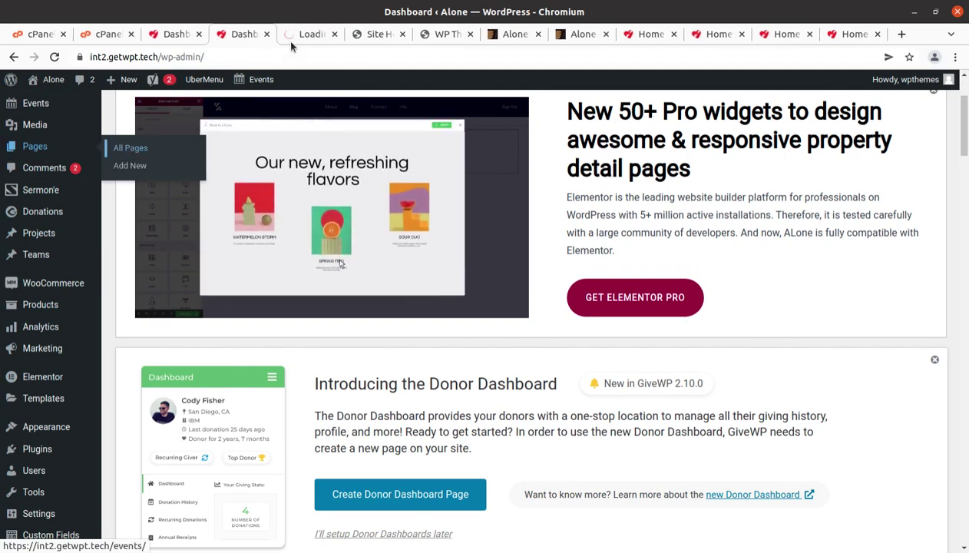
click(303, 37)
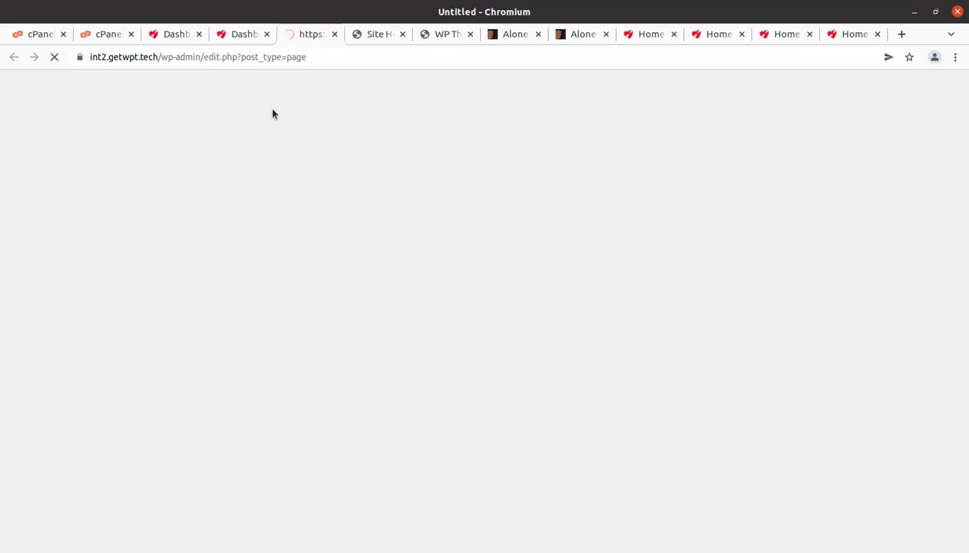
scroll(323, 192, down, 5)
scroll(338, 209, down, 3)
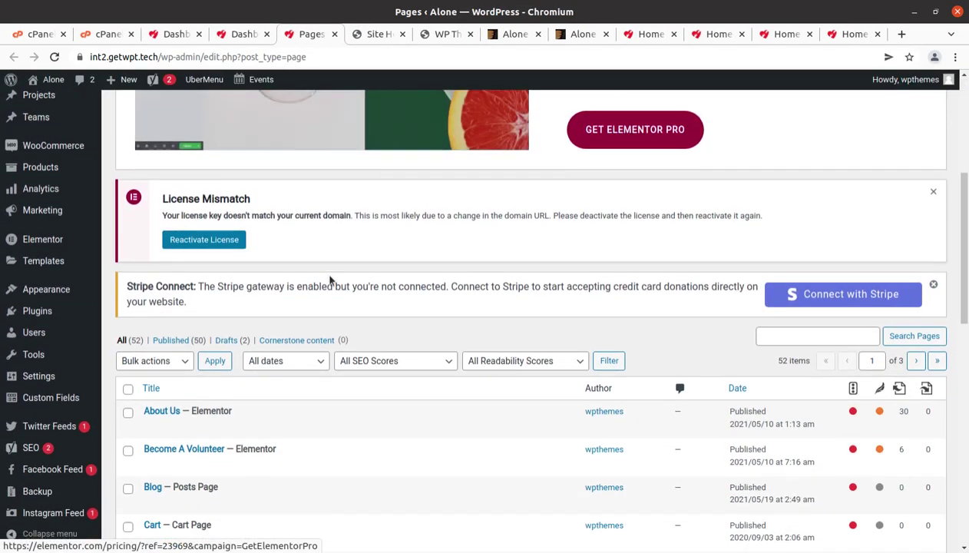
scroll(192, 307, down, 5)
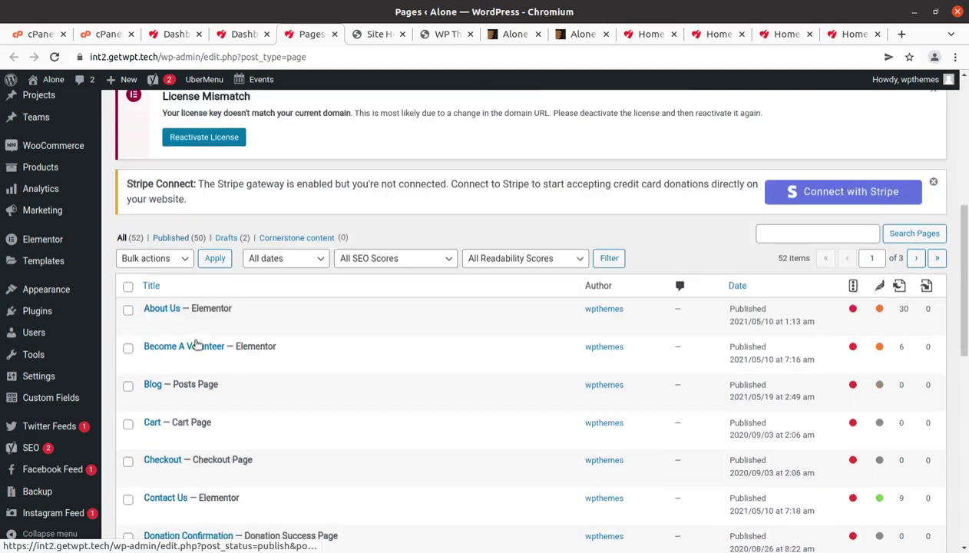
Open the Media Library, look through the imported images and the item total, and close it
scroll(39, 169, up, 1)
scroll(39, 154, up, 1)
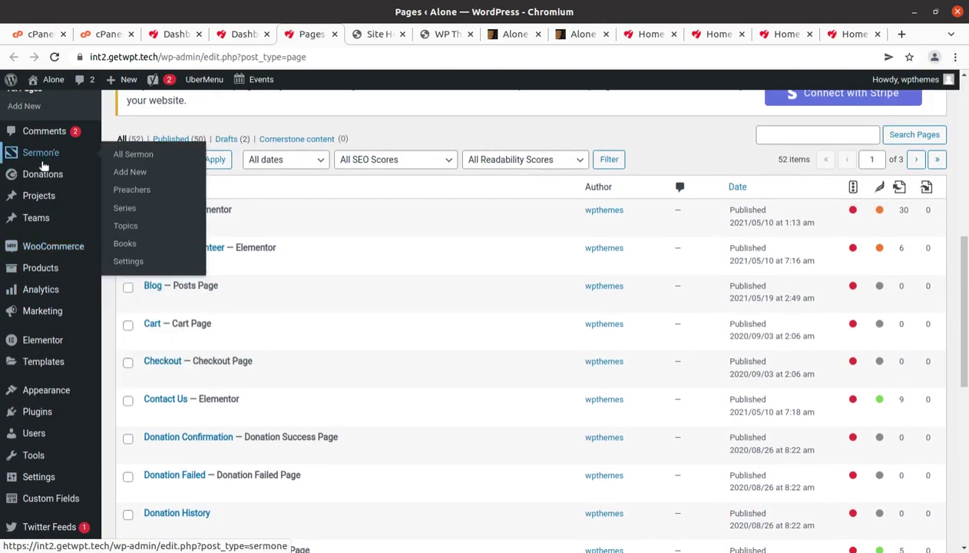
scroll(23, 192, up, 2)
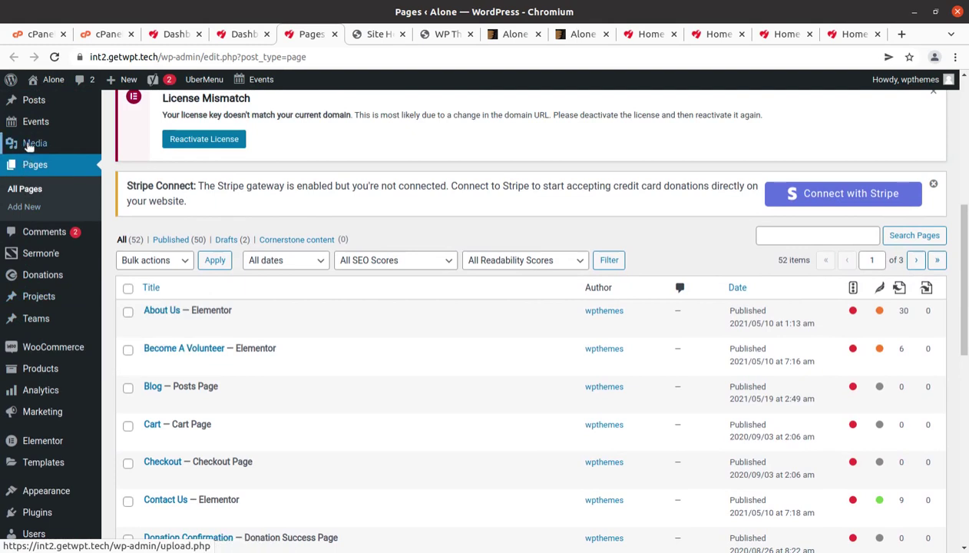
mouse_move(32, 146)
click(120, 146)
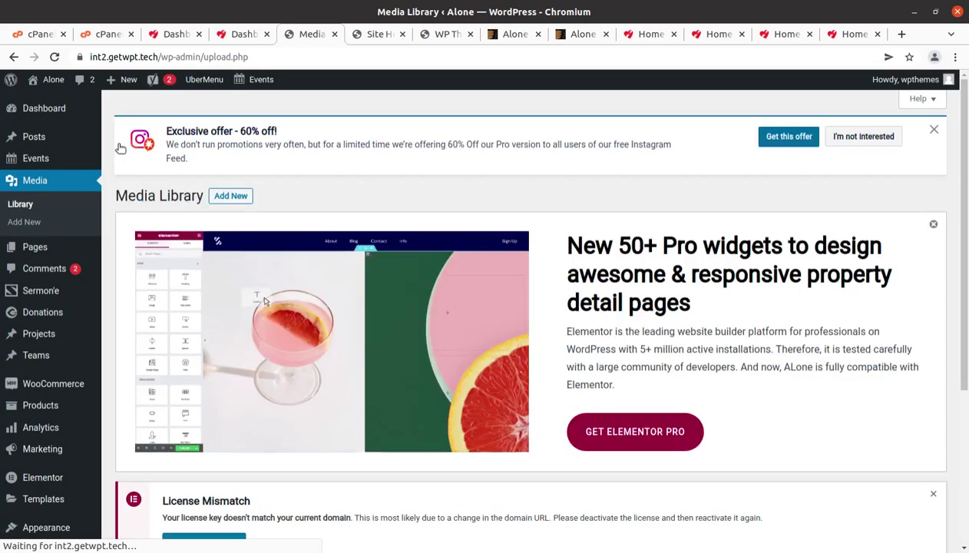
scroll(536, 233, down, 5)
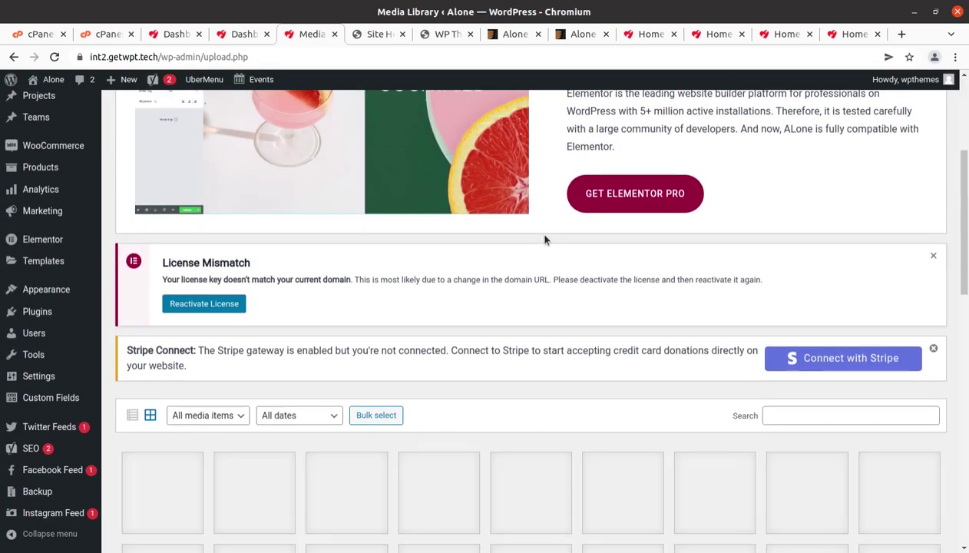
scroll(544, 240, down, 10)
scroll(607, 303, down, 3)
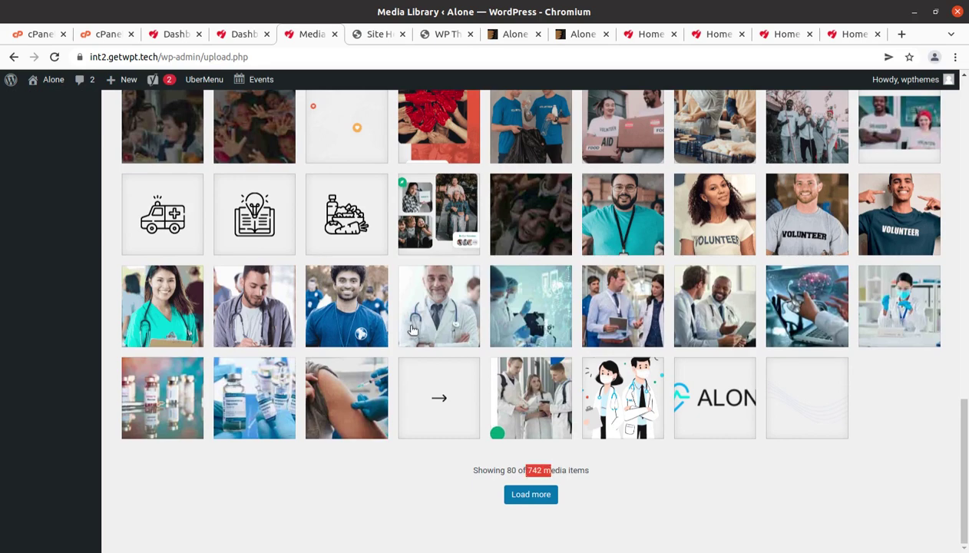
scroll(412, 329, up, 5)
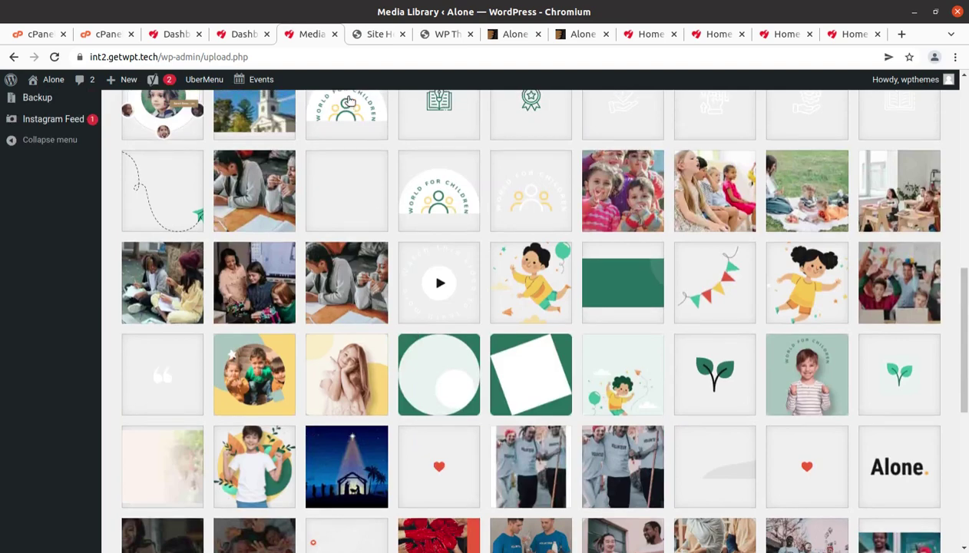
click(334, 34)
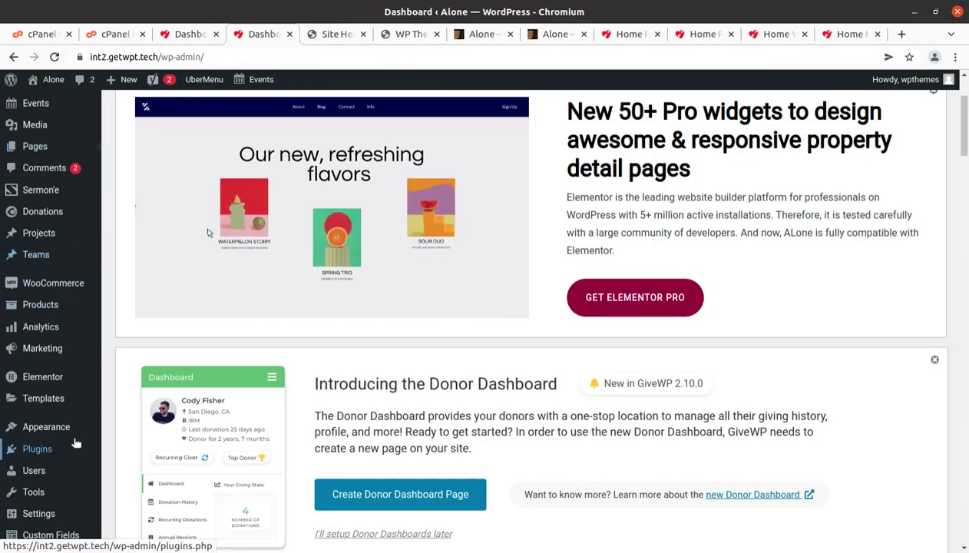
Look over the remaining admin sections and their options, including Products, Marketing, Tools, Twitter Feeds, SEO and Facebook Feed
scroll(77, 442, down, 5)
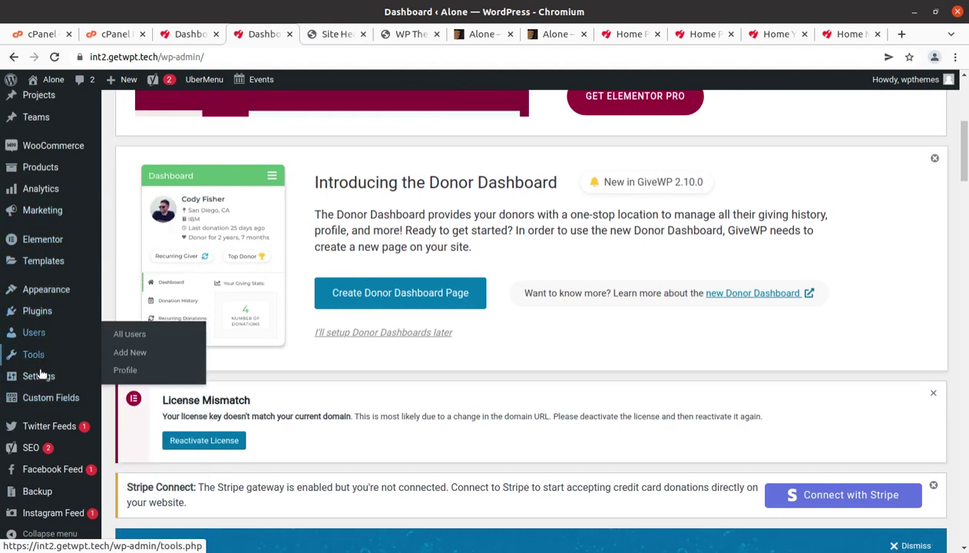
mouse_move(36, 312)
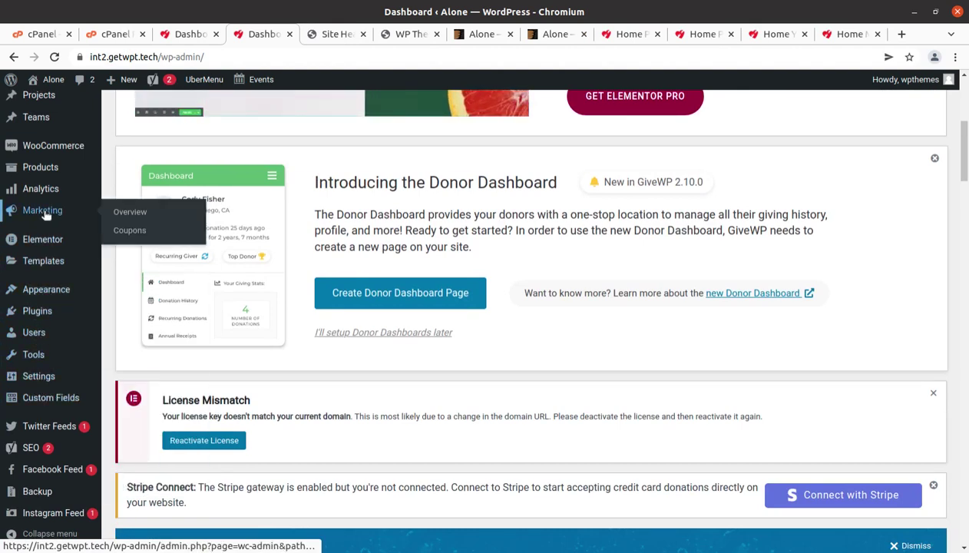
scroll(57, 361, down, 3)
mouse_move(46, 436)
scroll(31, 407, up, 4)
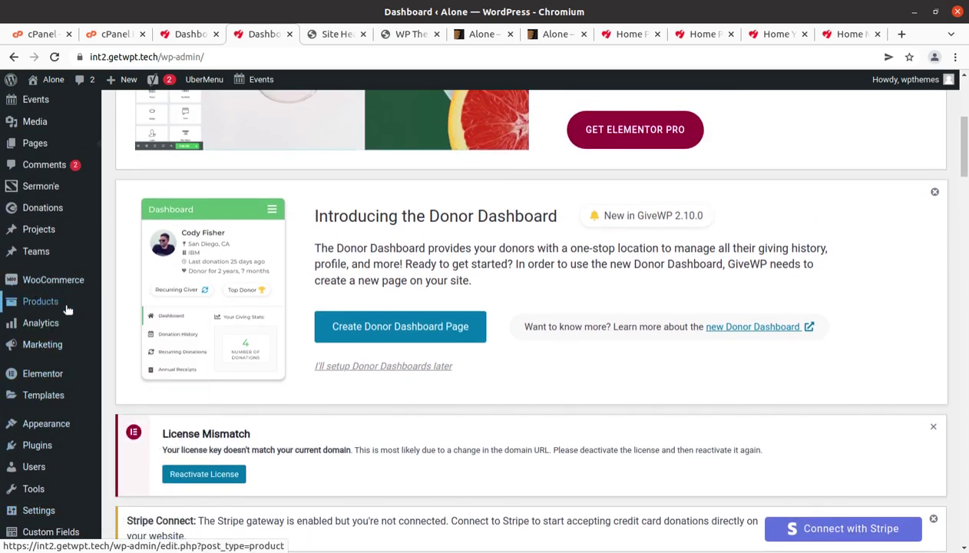
mouse_move(54, 348)
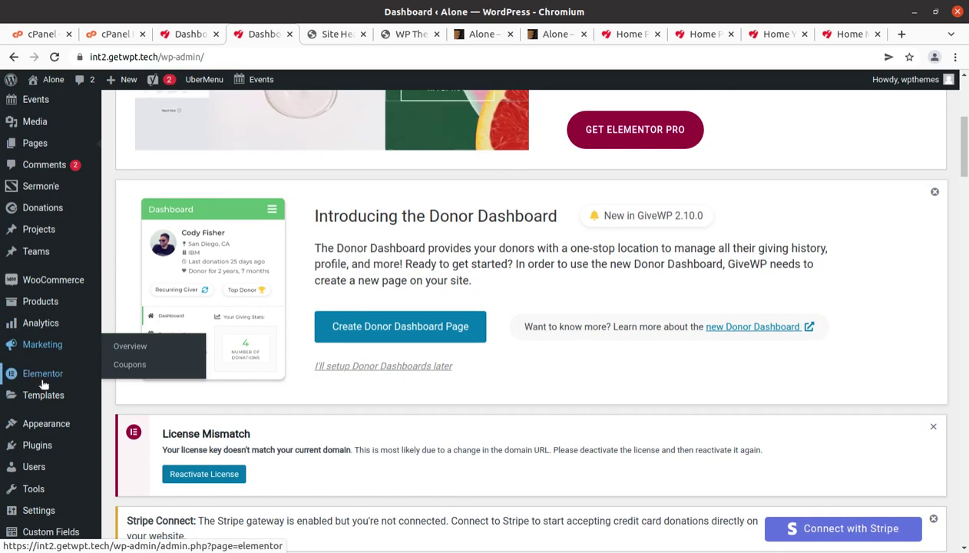
scroll(43, 380, down, 3)
scroll(45, 357, down, 2)
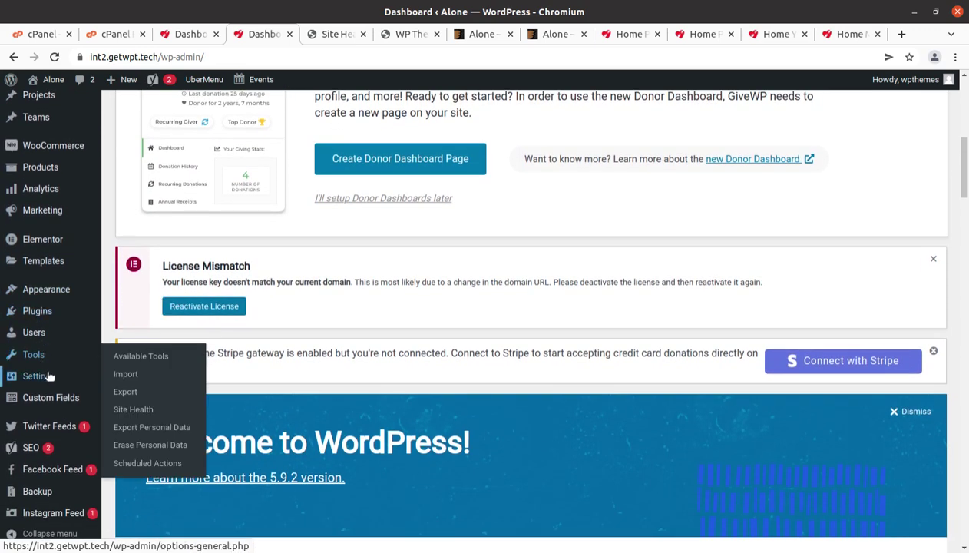
mouse_move(96, 405)
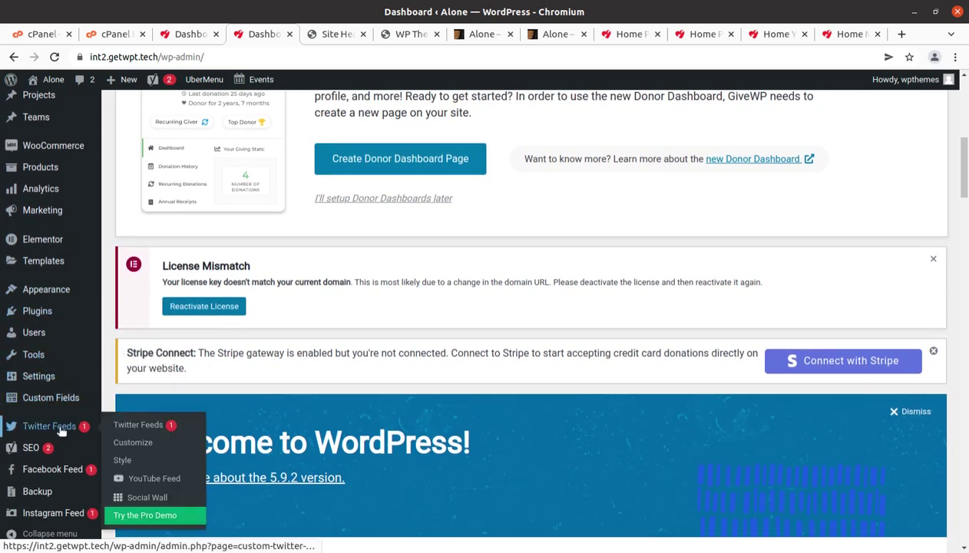
mouse_move(30, 452)
mouse_move(67, 467)
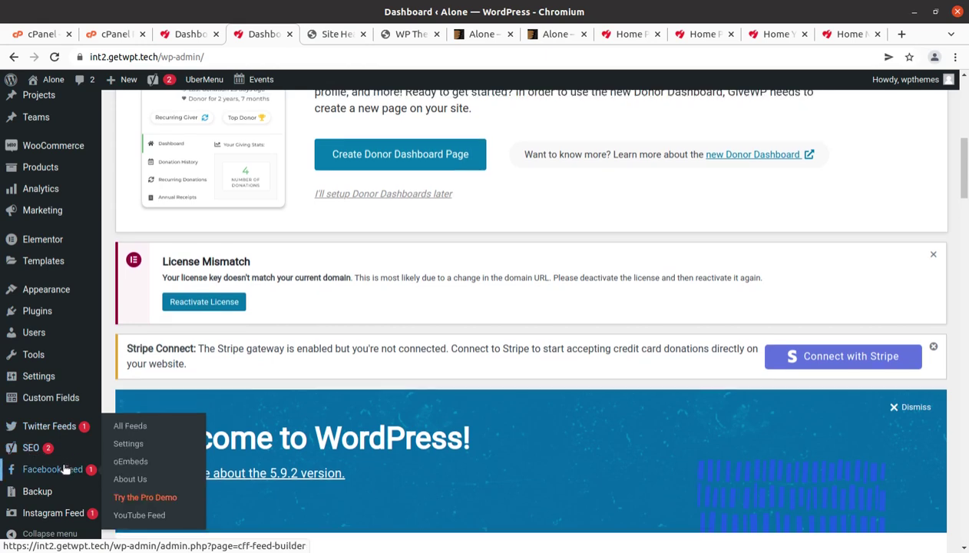
scroll(62, 476, down, 3)
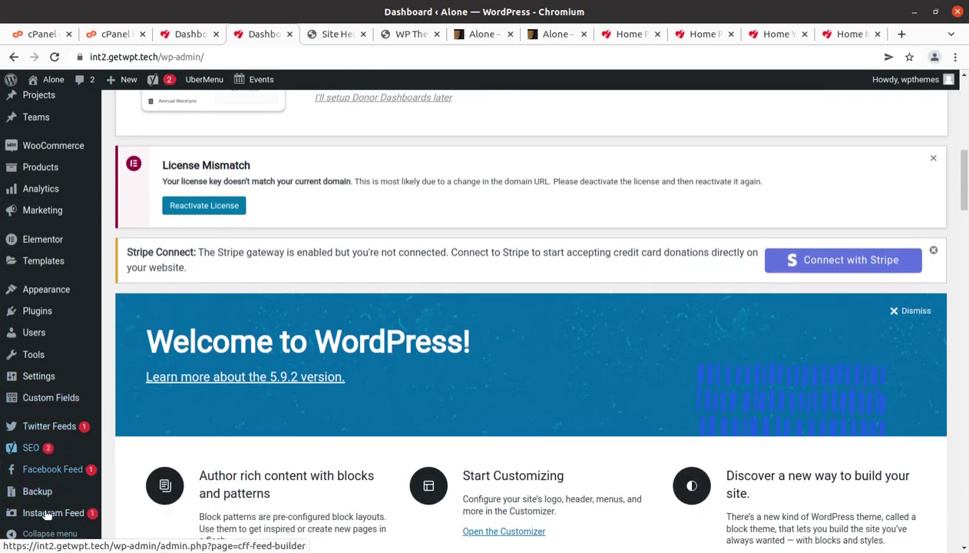
Open the theme Customizer and review the General Site Identity settings for logo, site title, tagline, logo width and site icon
mouse_move(47, 510)
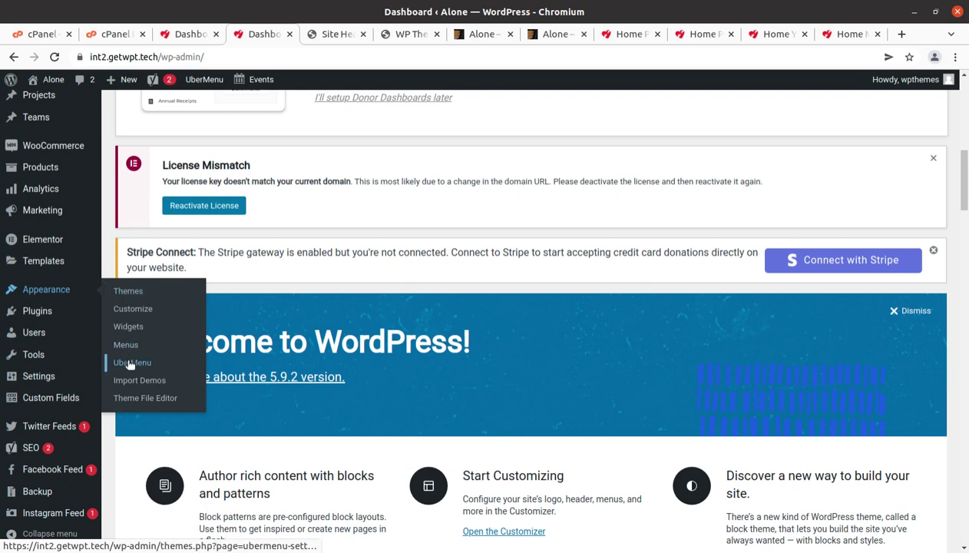
click(127, 311)
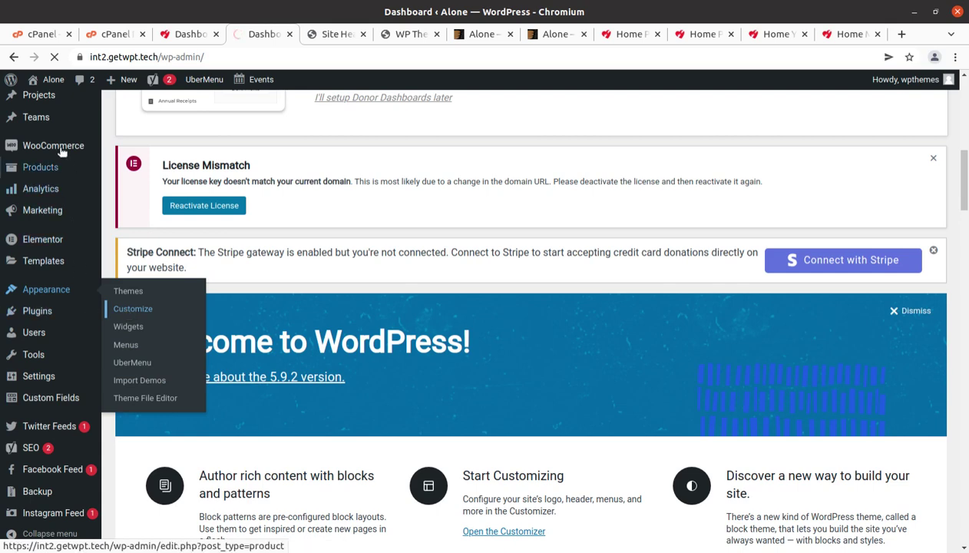
scroll(46, 460, up, 2)
scroll(48, 443, up, 2)
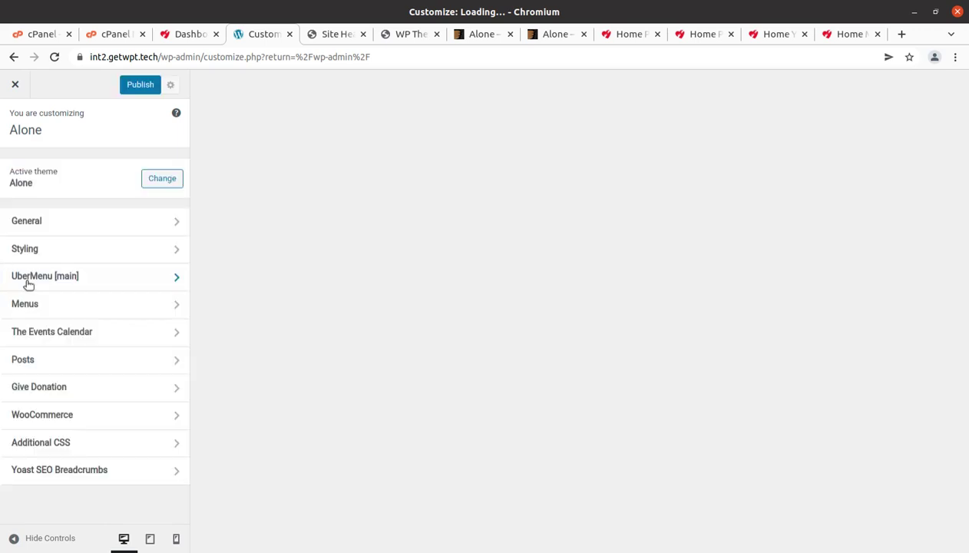
click(96, 222)
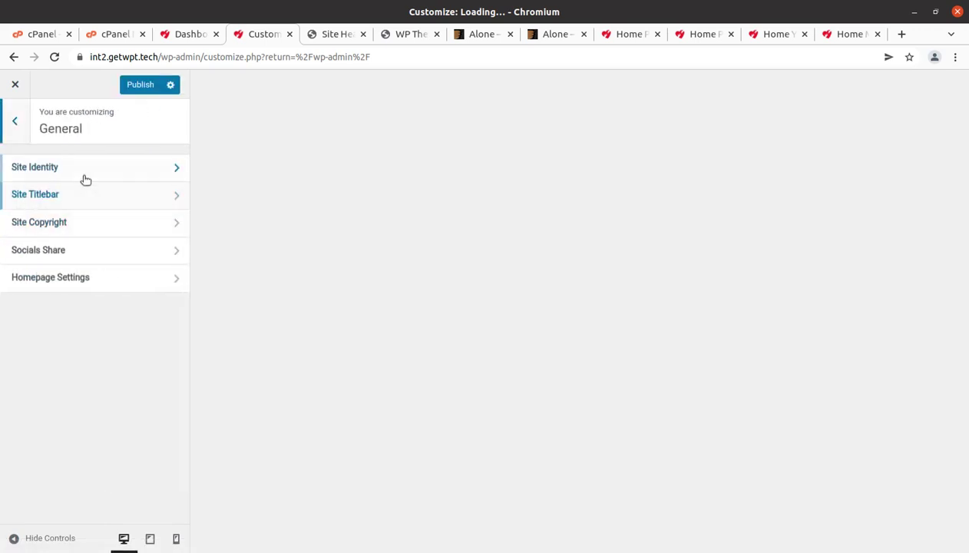
click(86, 176)
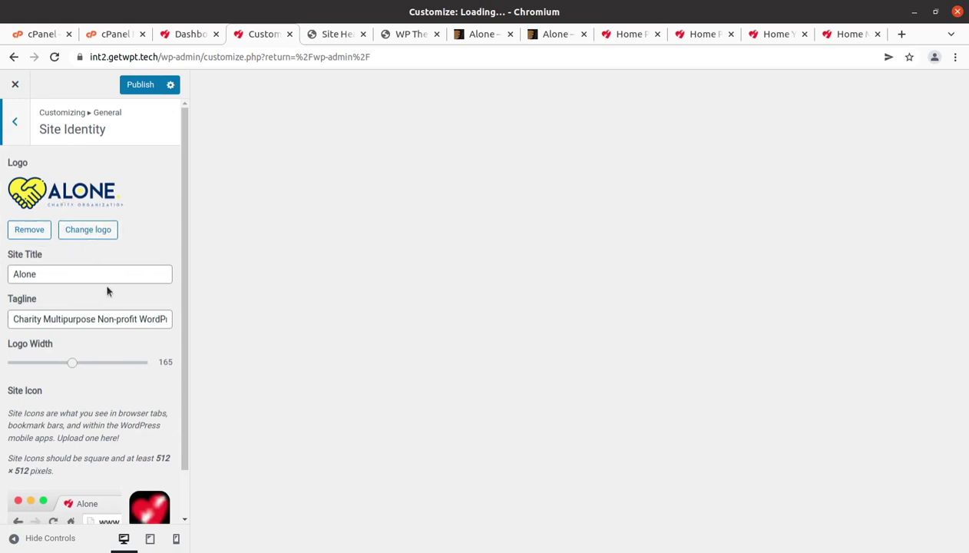
scroll(107, 292, down, 2)
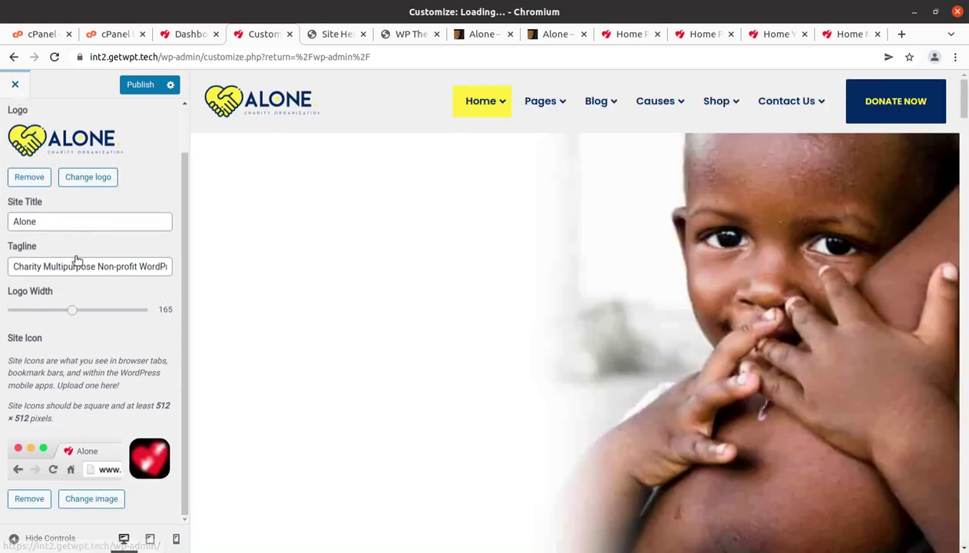
Review the Styling settings, trying the Custom option for Custom Colors and viewing the Typography section
scroll(77, 231, up, 2)
click(19, 126)
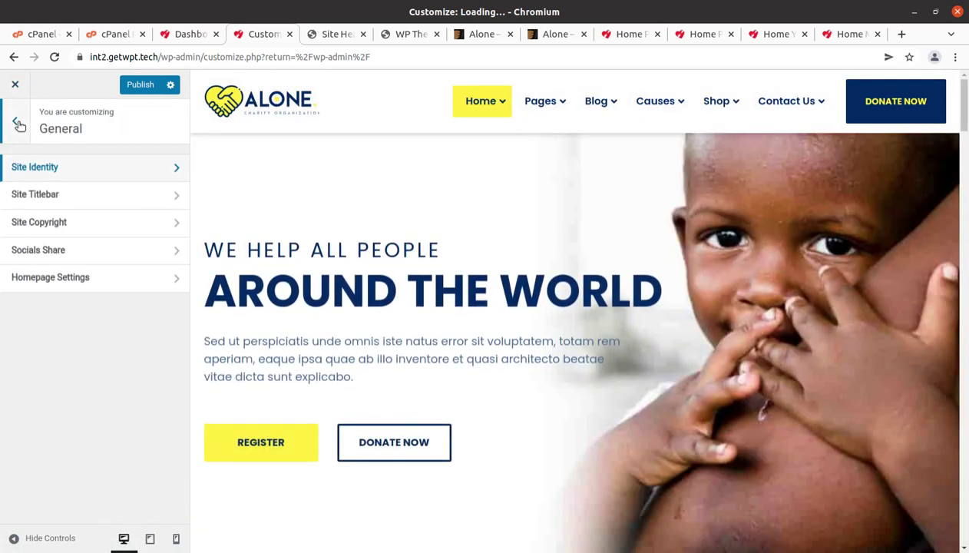
click(18, 125)
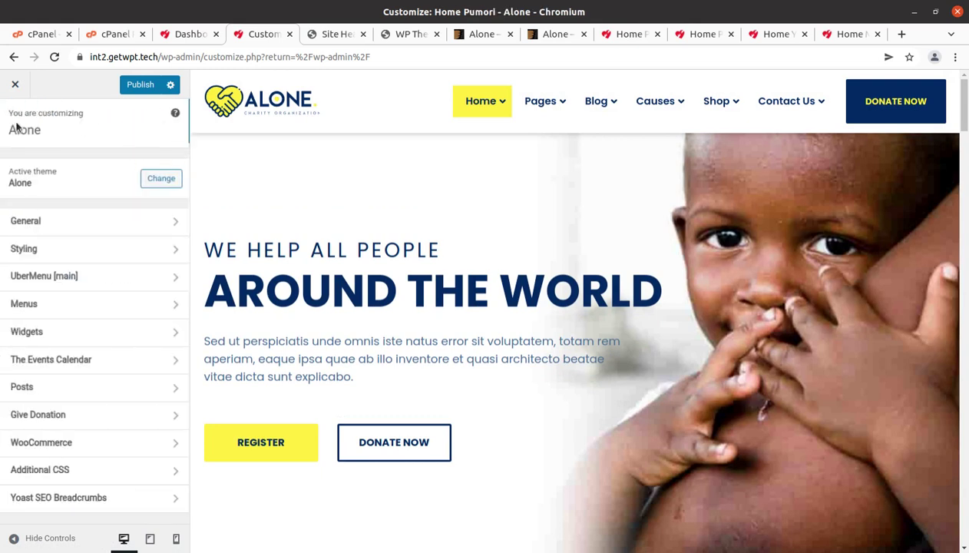
click(57, 253)
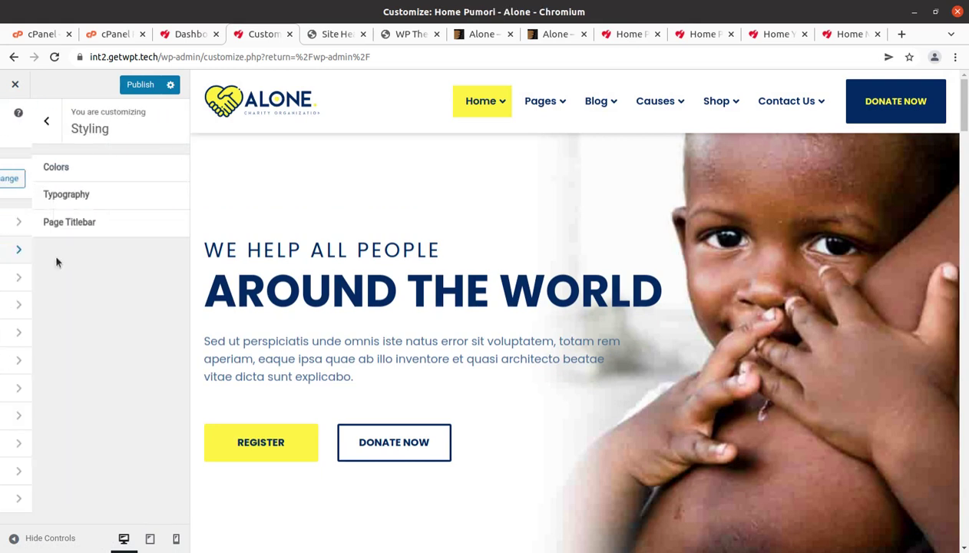
click(73, 170)
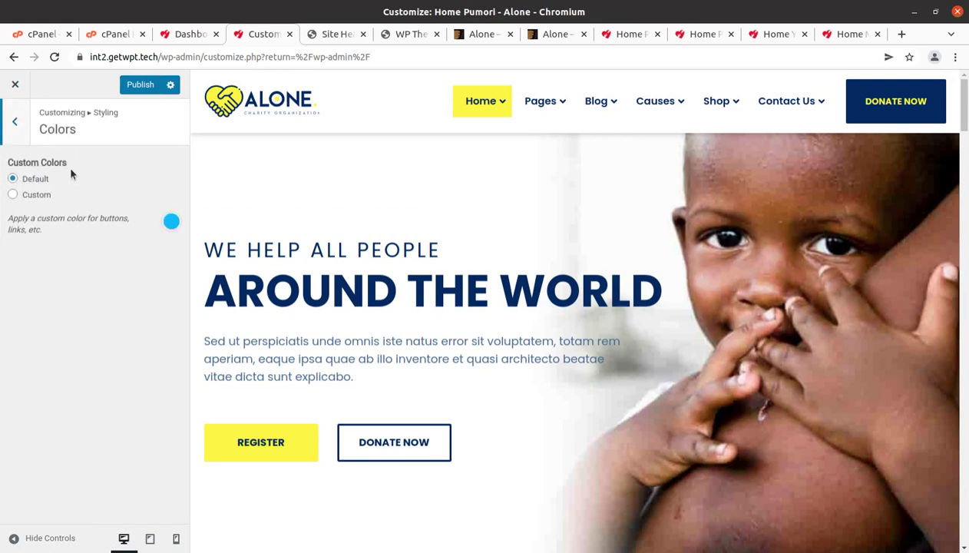
click(13, 195)
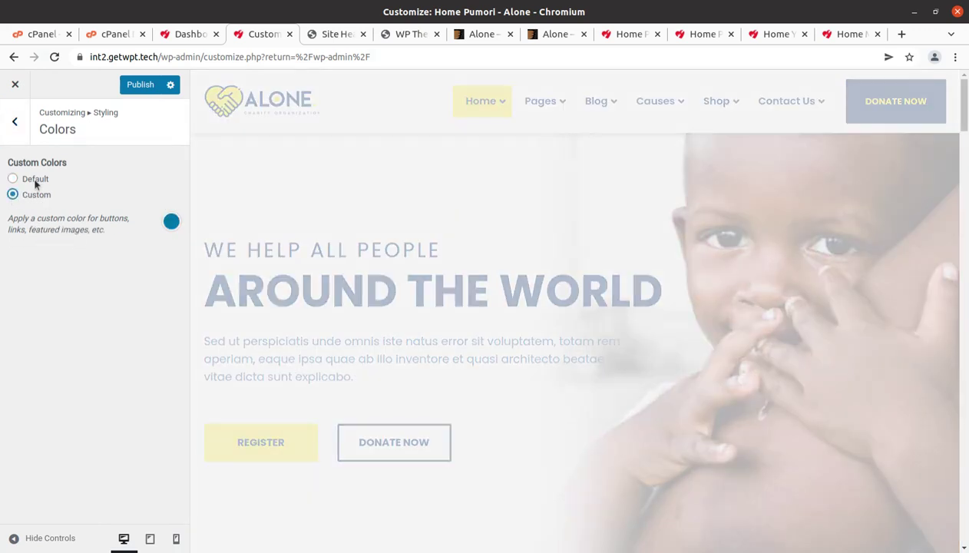
click(15, 123)
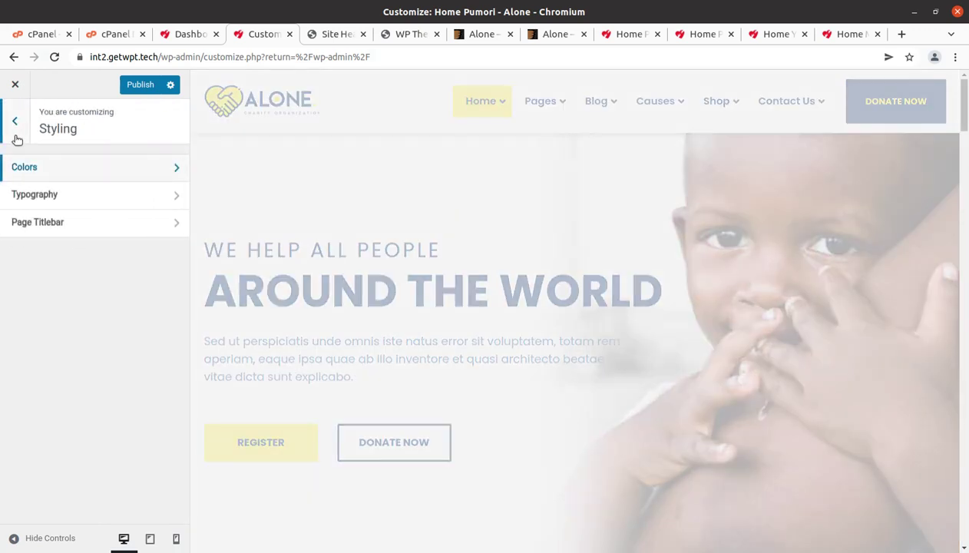
click(66, 205)
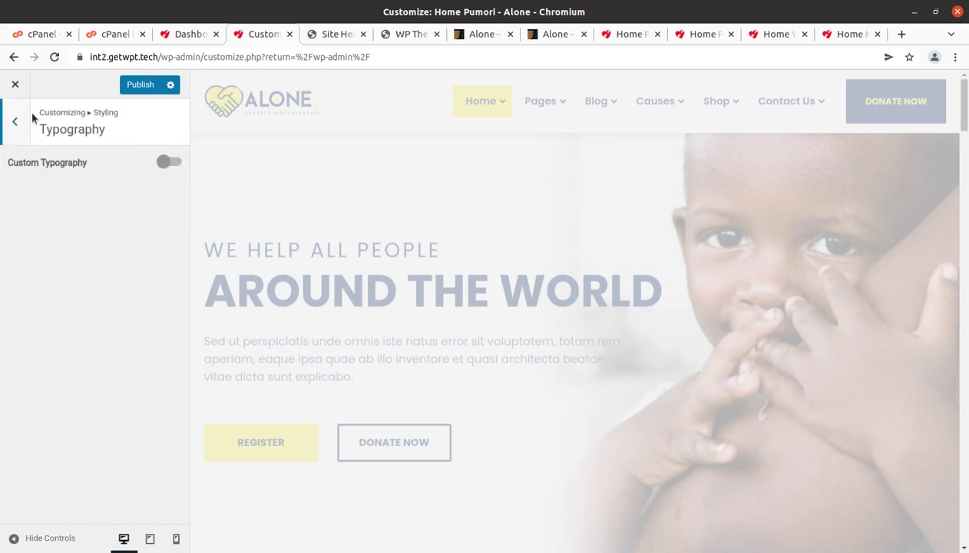
click(15, 121)
click(18, 123)
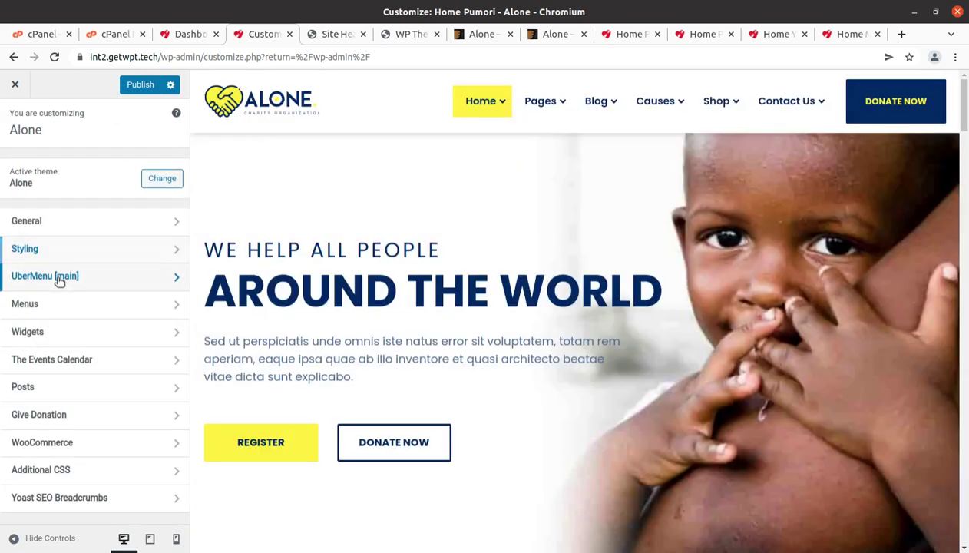
Review the UberMenu [main] sections and the Give Donation Mini Donation settings, including the available Give Form choices
click(58, 274)
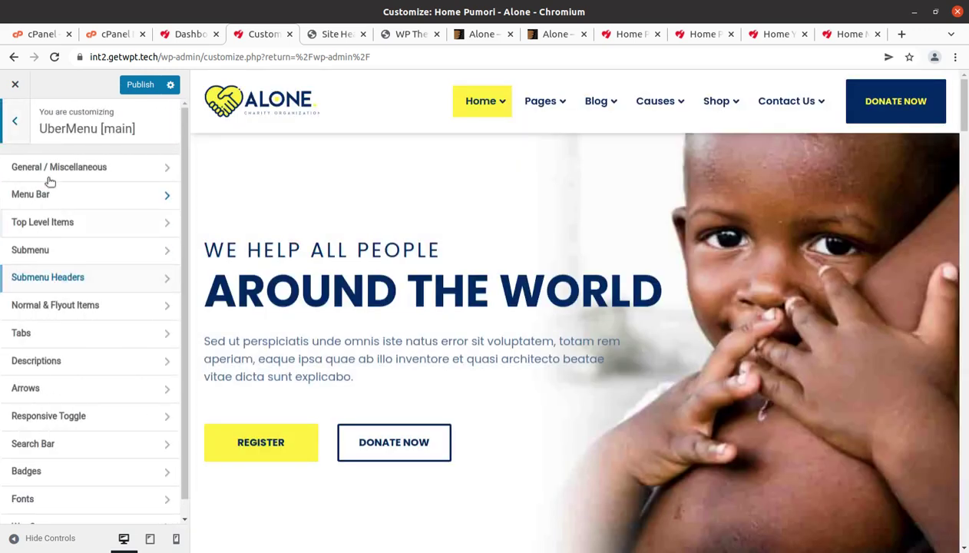
click(14, 121)
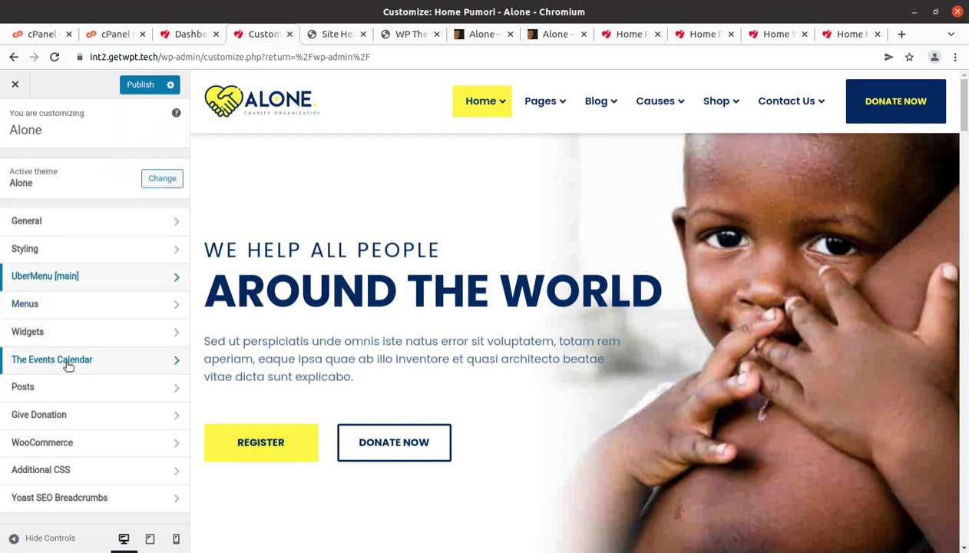
click(67, 418)
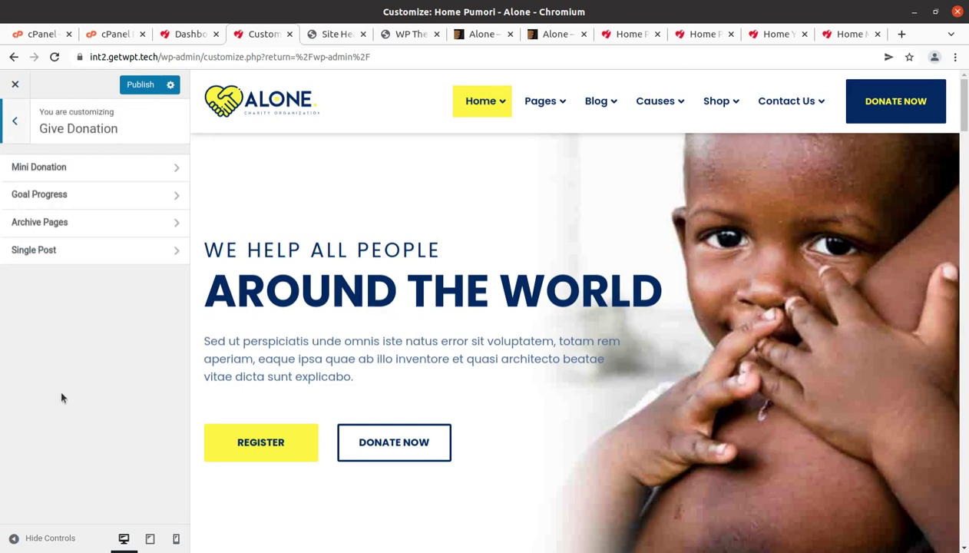
click(112, 170)
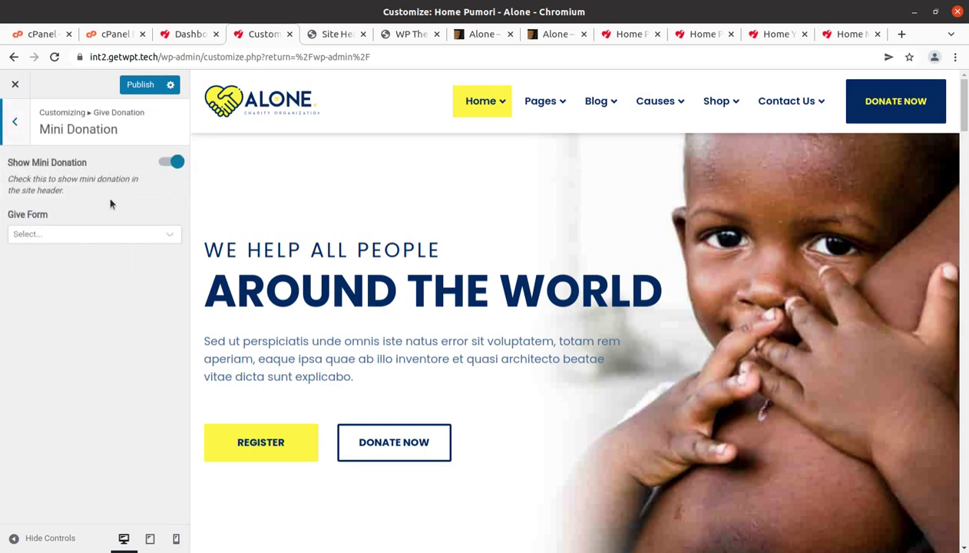
click(69, 230)
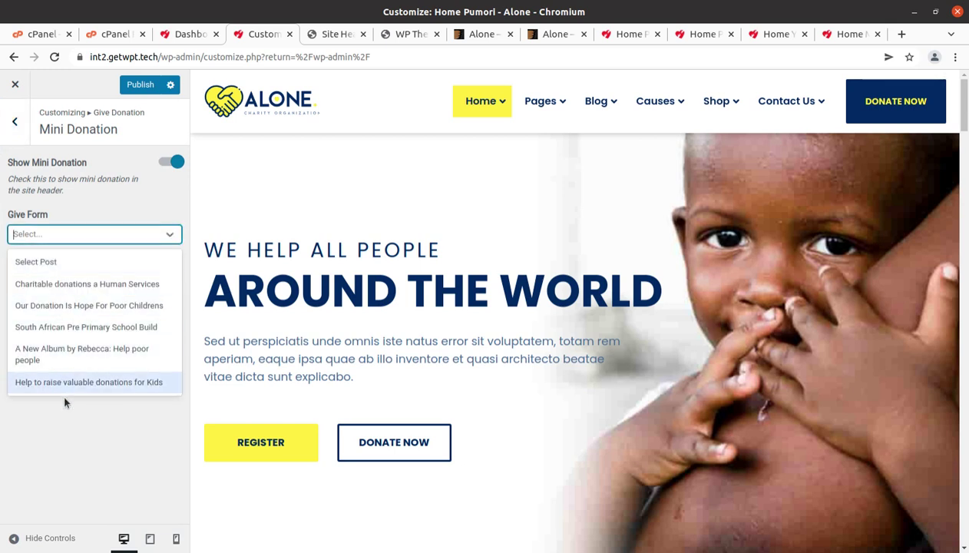
click(15, 122)
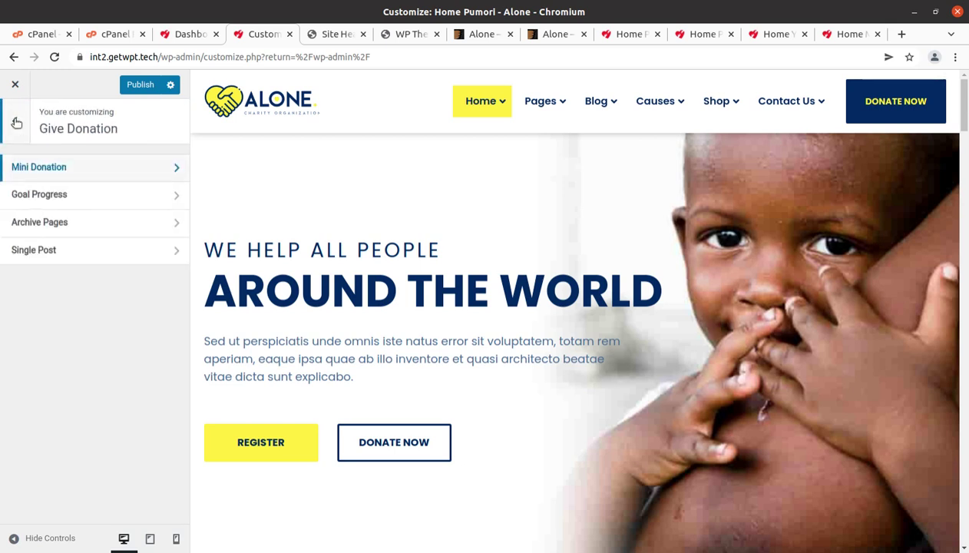
click(16, 122)
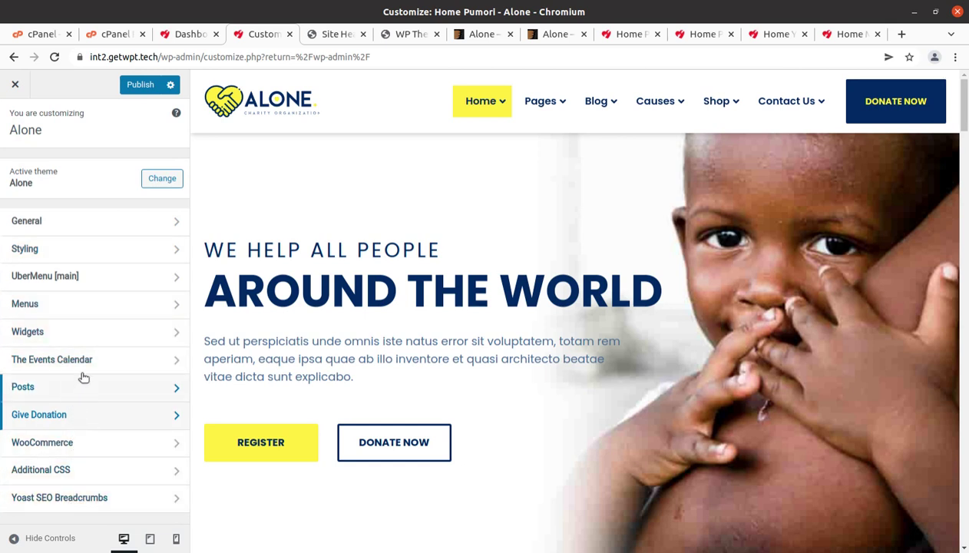
Exit the Customizer without saving the changes, and dismiss the Elementor Pro and Instagram Feed promotions on the dashboard
click(15, 84)
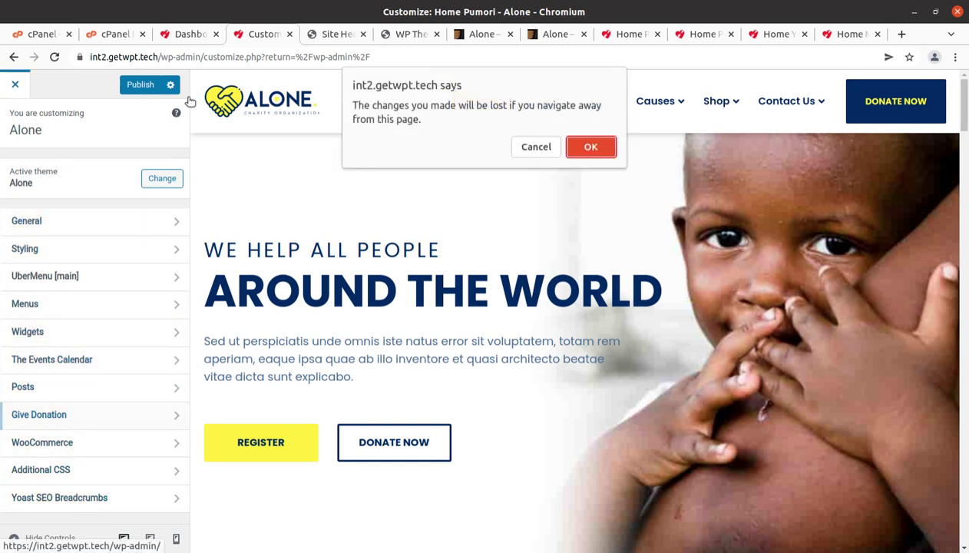
click(589, 148)
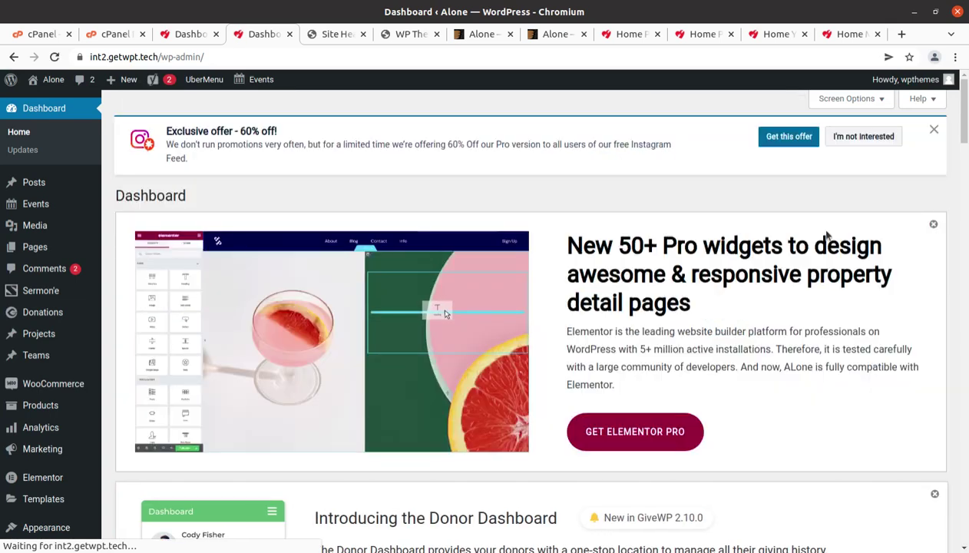
click(933, 224)
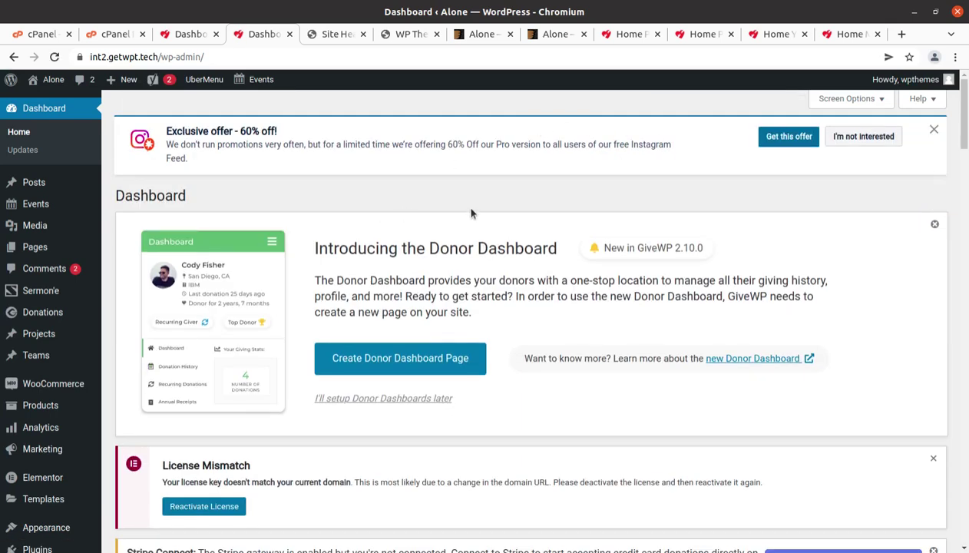
click(934, 131)
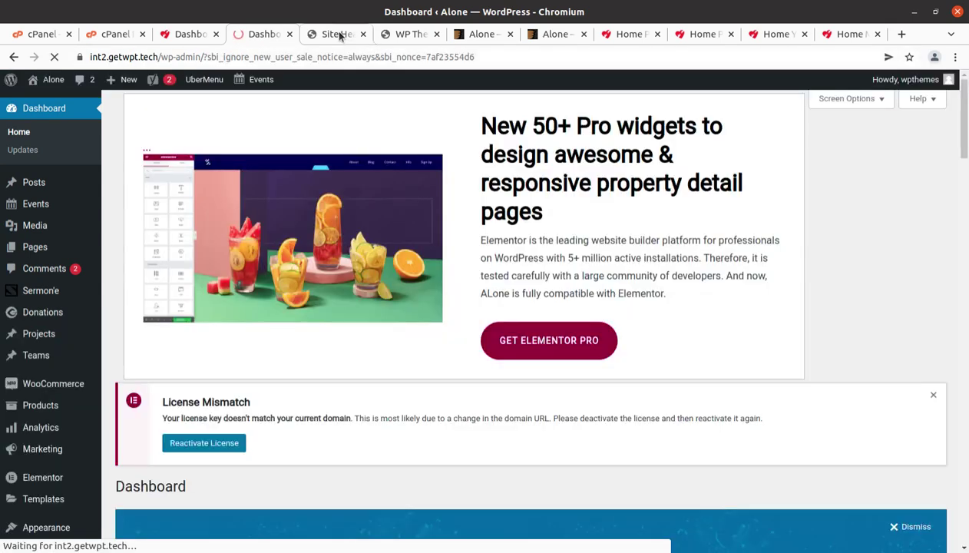
Load the live site in place of the Site Health page and close the extra dashboard tab
click(341, 33)
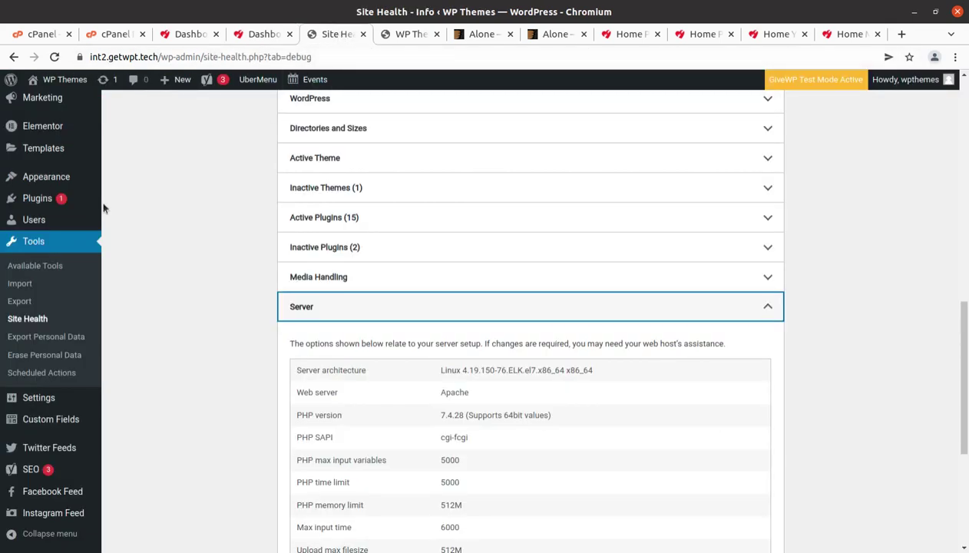
click(47, 101)
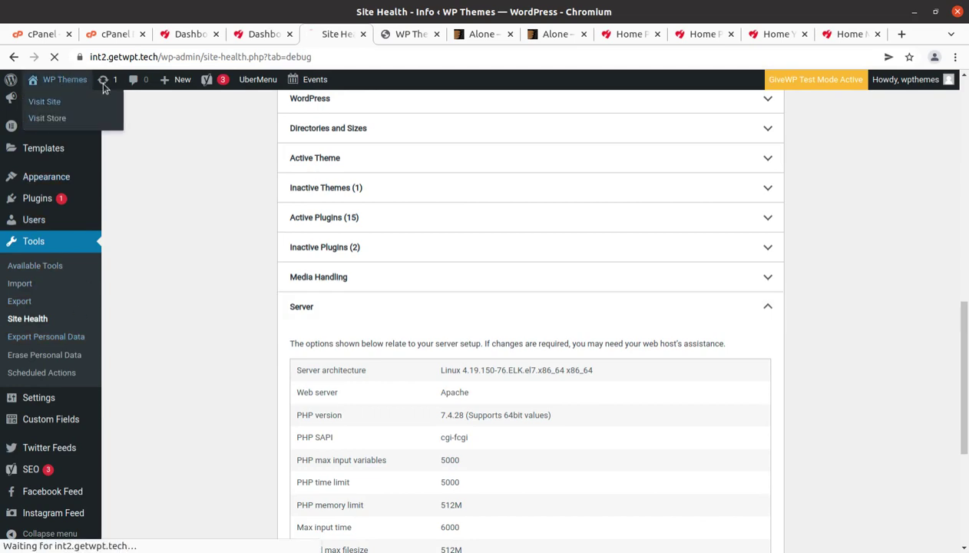
click(260, 34)
click(290, 34)
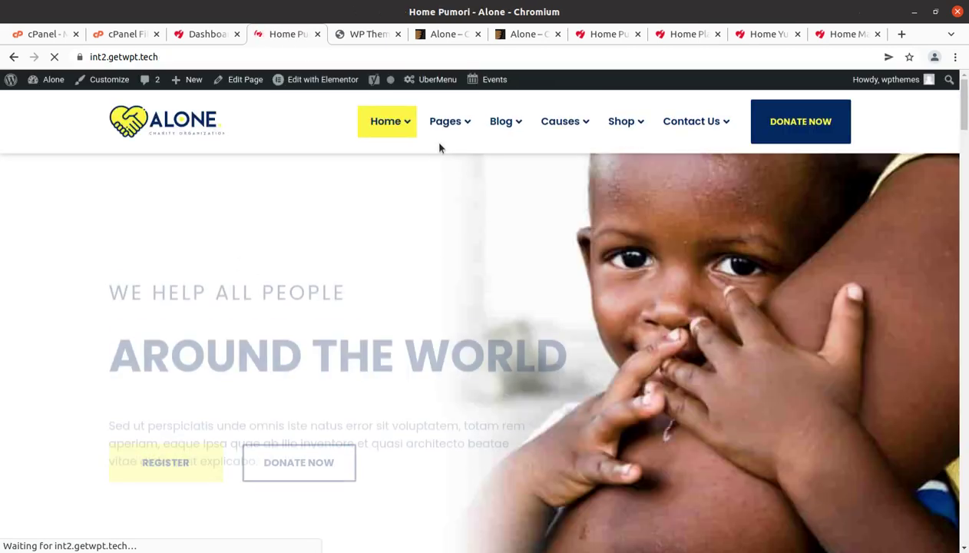
Look over the live front page's hero and organization sections and its Home navigation menu
scroll(477, 276, down, 3)
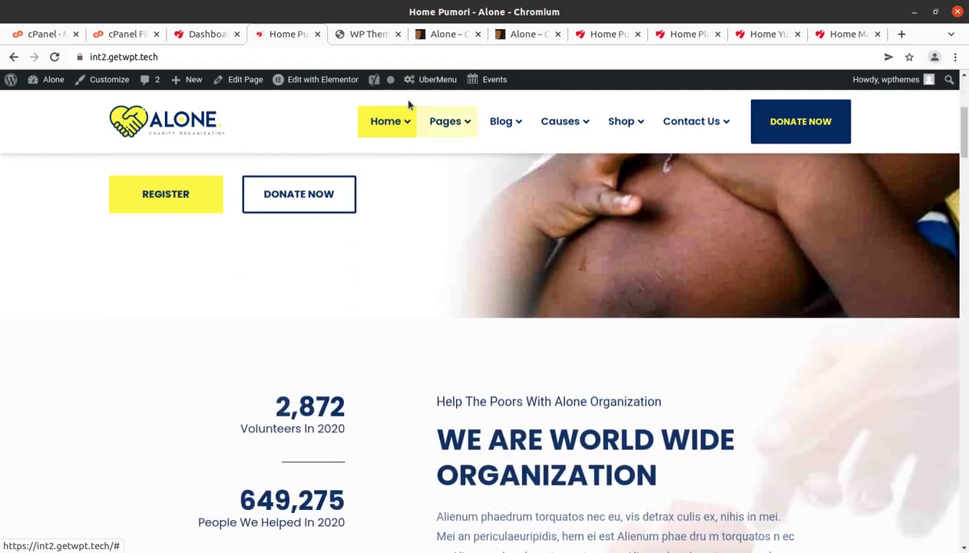
mouse_move(389, 121)
mouse_move(346, 217)
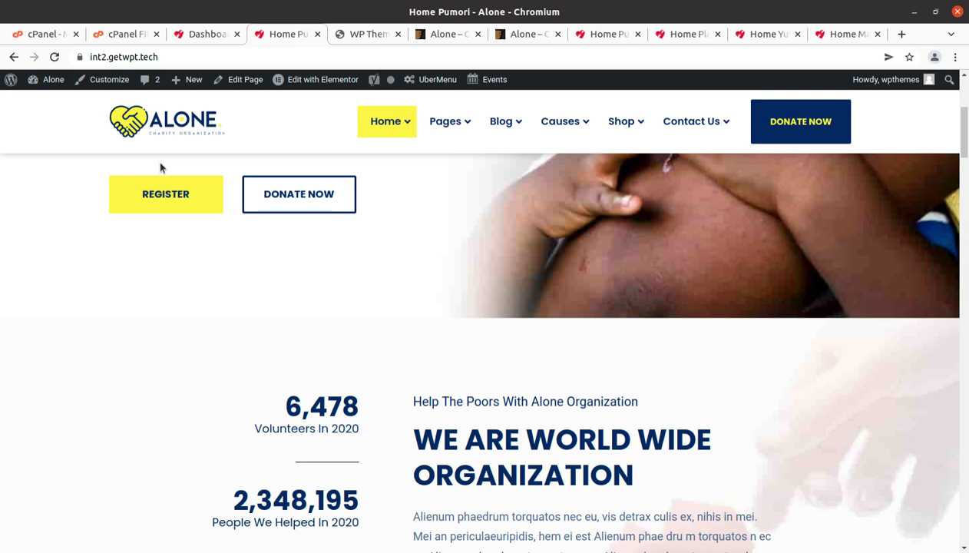
scroll(160, 165, up, 3)
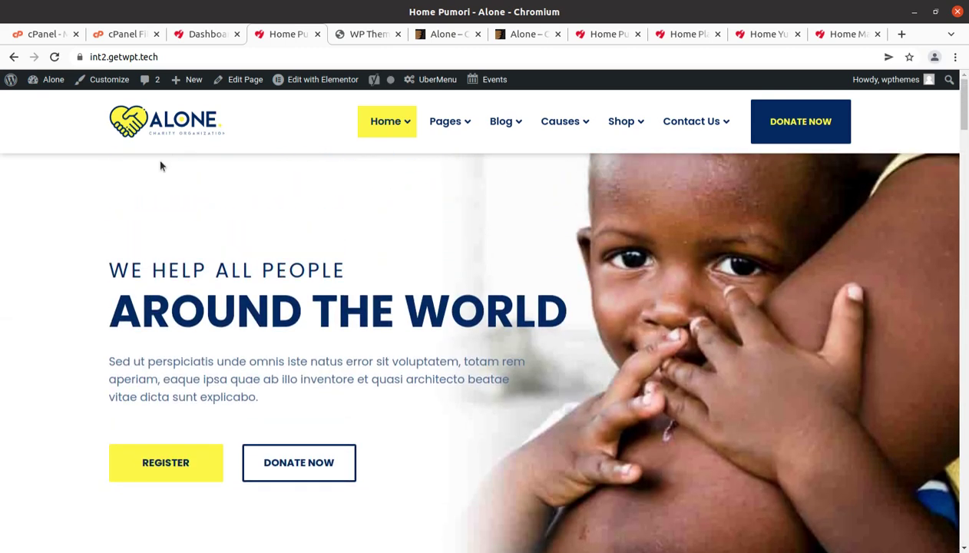